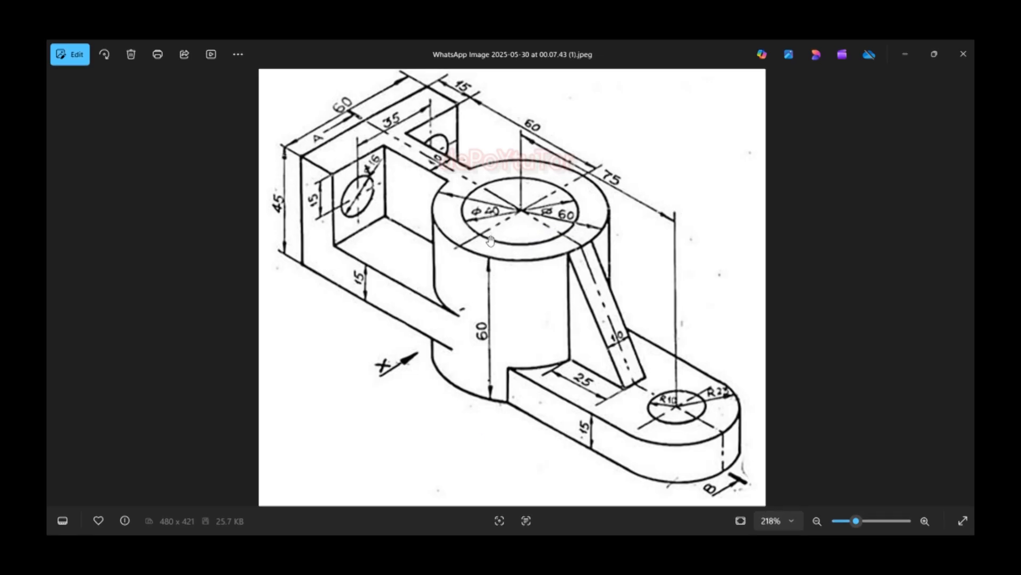
- Launch AutoCAD 2025 and start a new blank drawing in a maximized window
key("super")
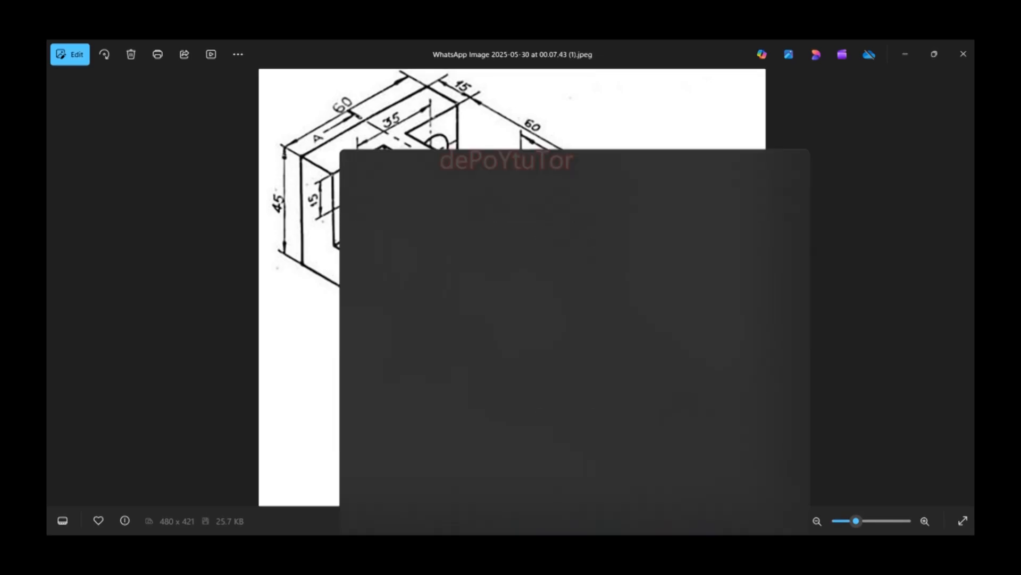
type("aut")
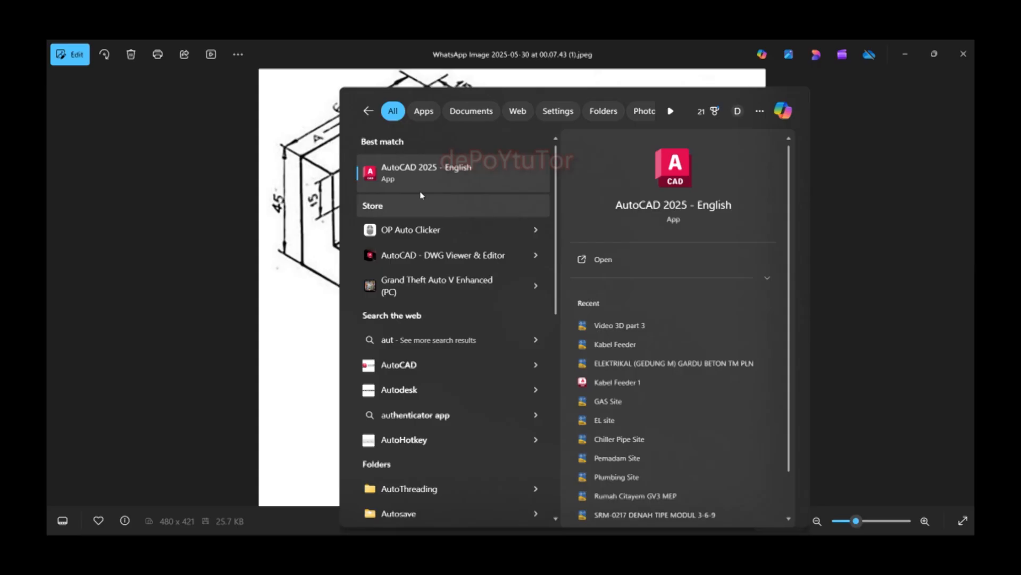
left_click(435, 169)
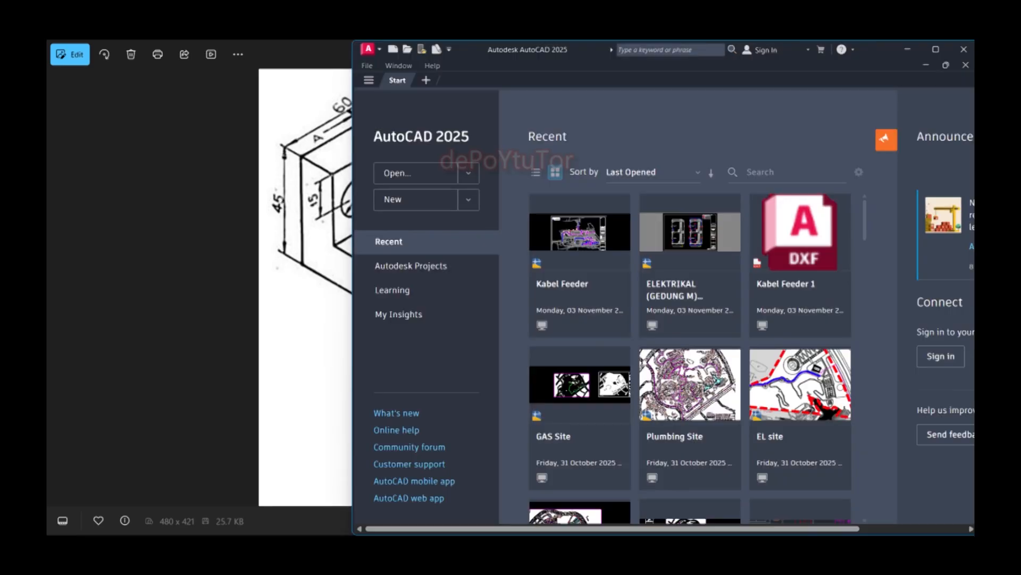
left_click(415, 198)
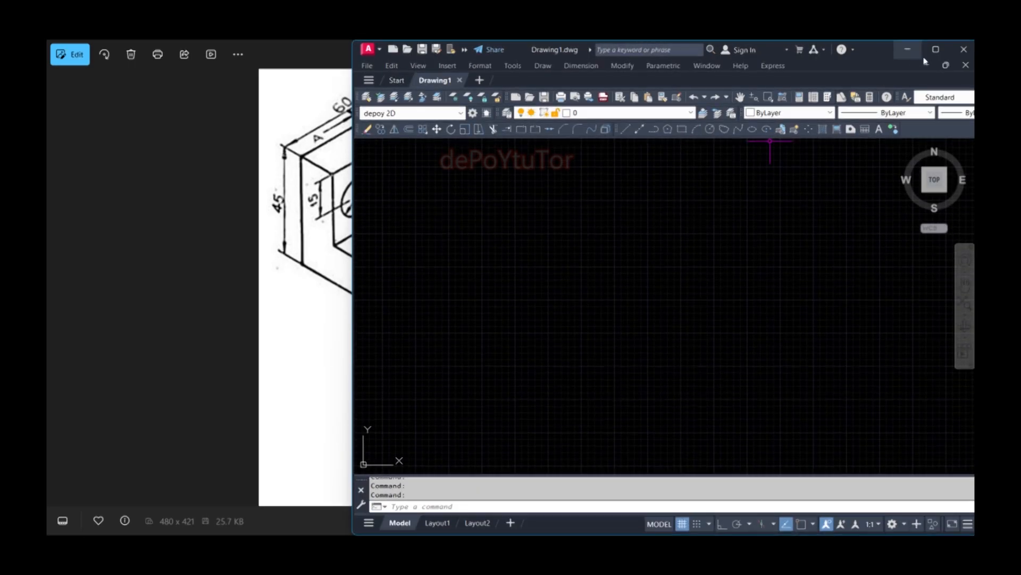
left_click(936, 49)
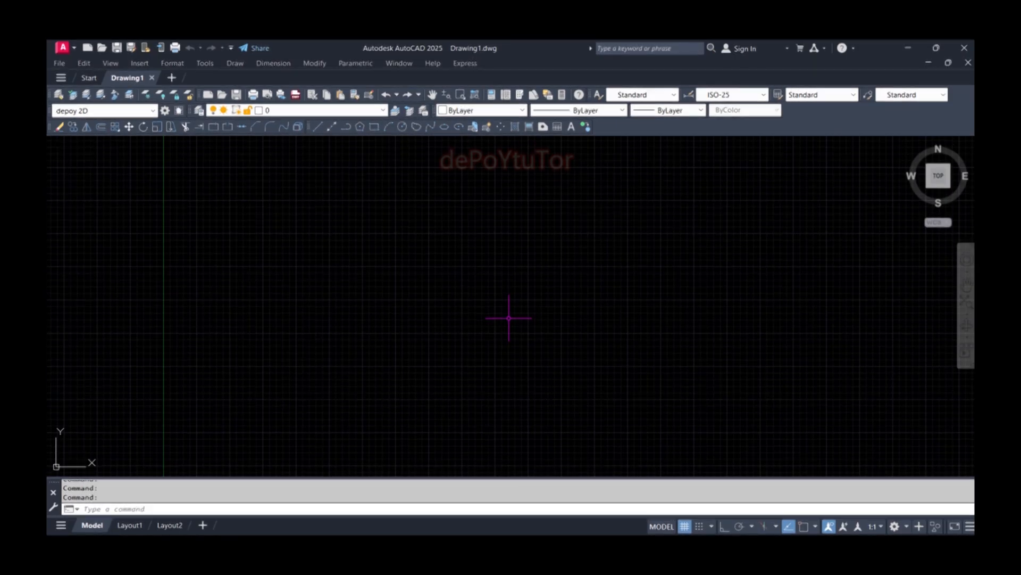
- Turn off the drawing grid and arrange the reference image side by side with the AutoCAD window
key("F7")
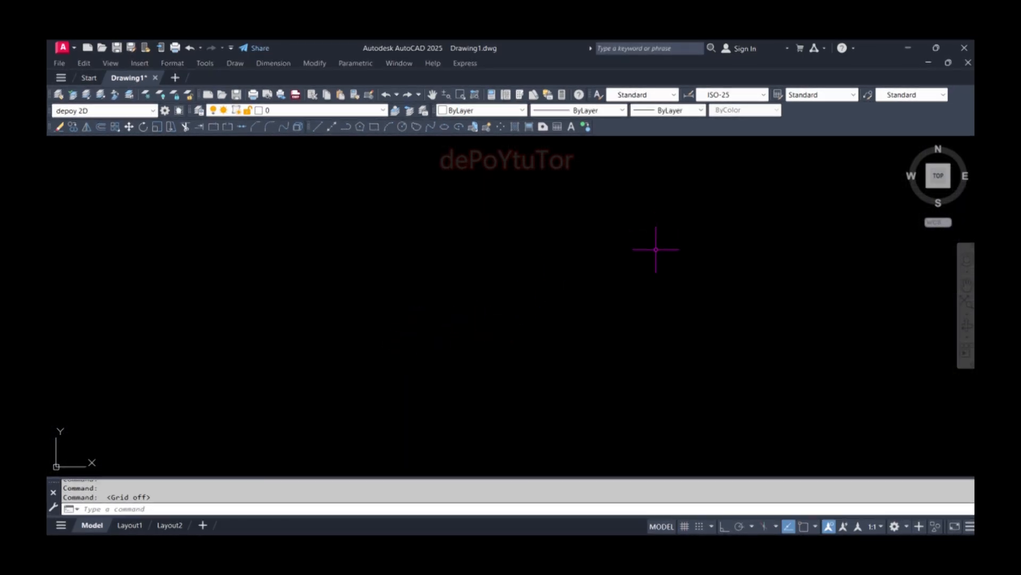
key("alt+Tab")
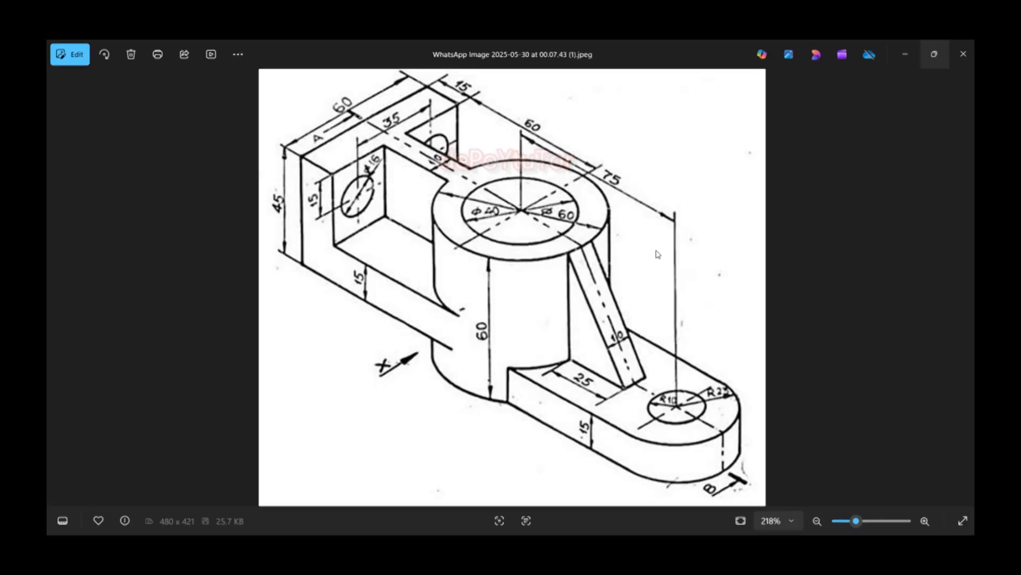
key("super+Left")
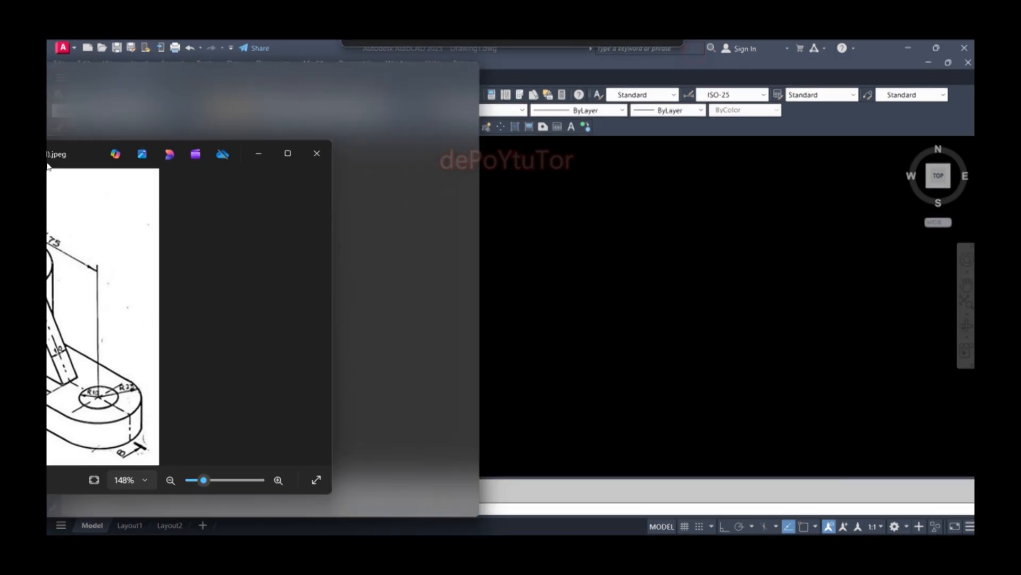
left_click(590, 186)
left_click_drag(513, 234, 363, 259)
left_click(547, 244)
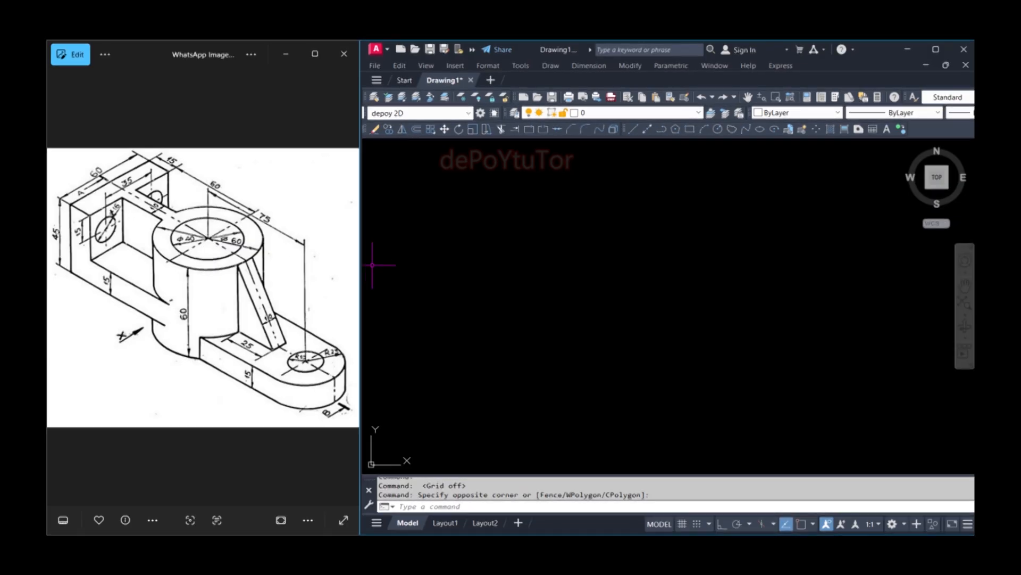
- Draw a circle with a diameter of 40 in the middle of the empty drawing area
type("c")
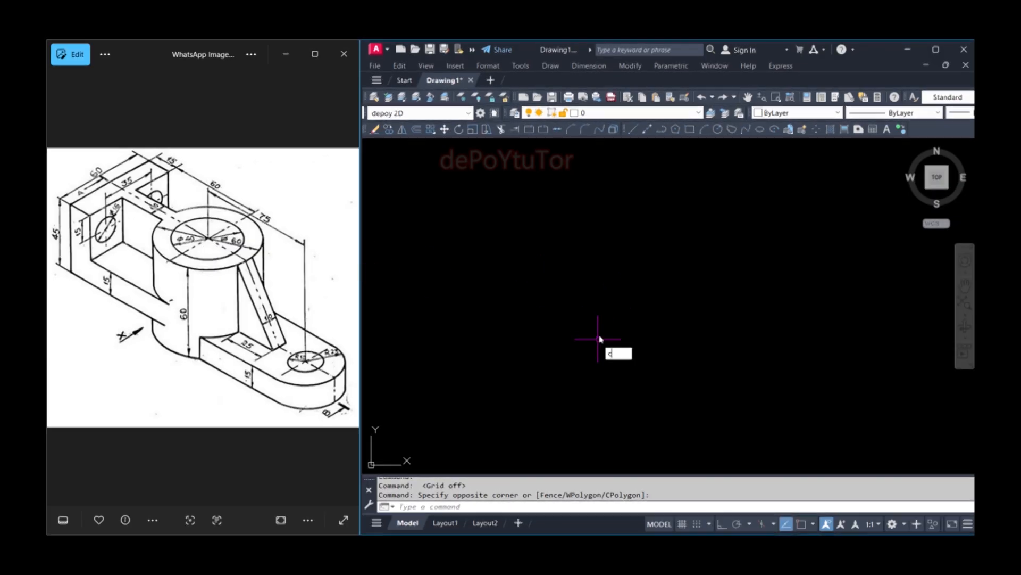
key("Return")
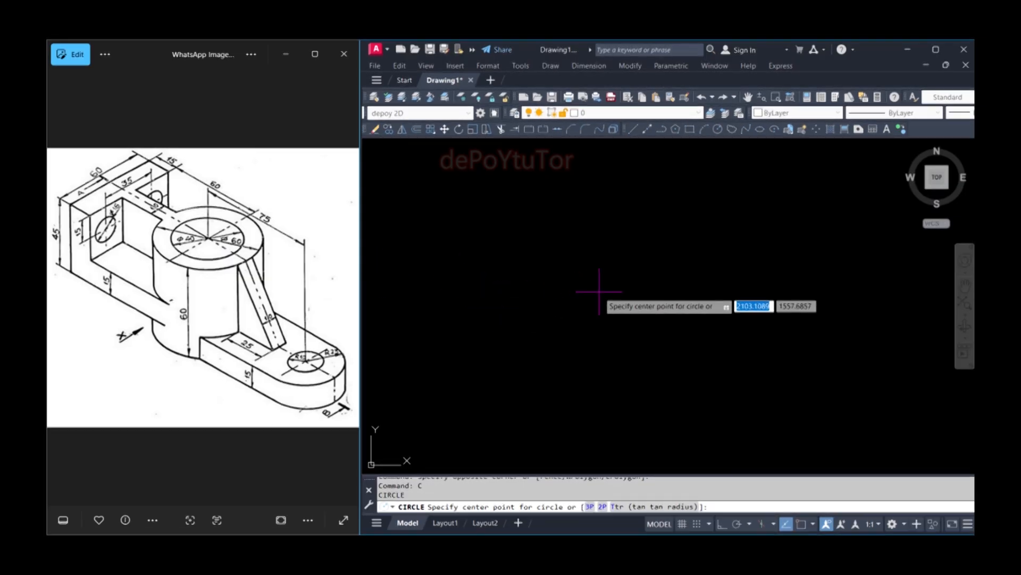
left_click(581, 299)
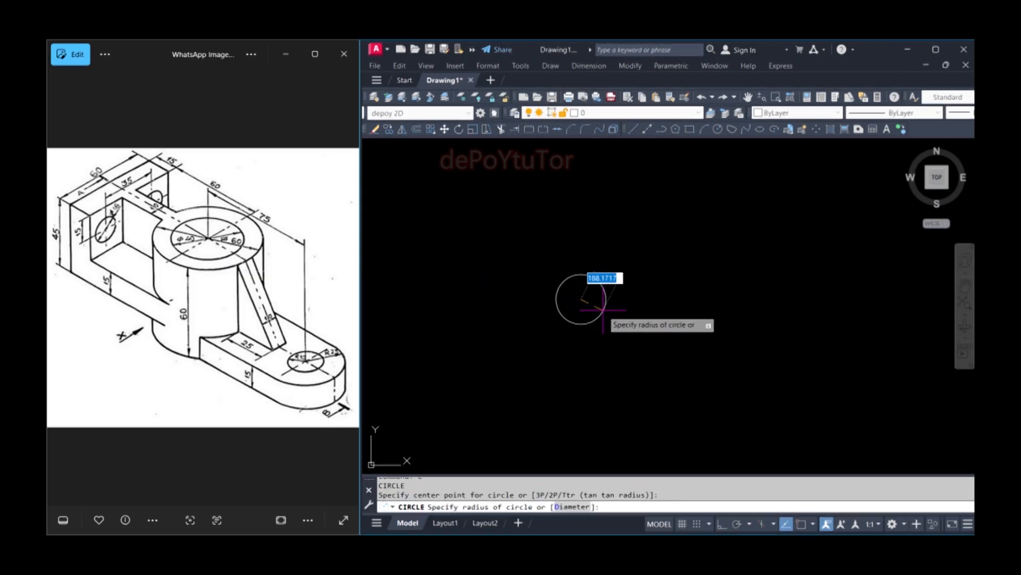
type("d")
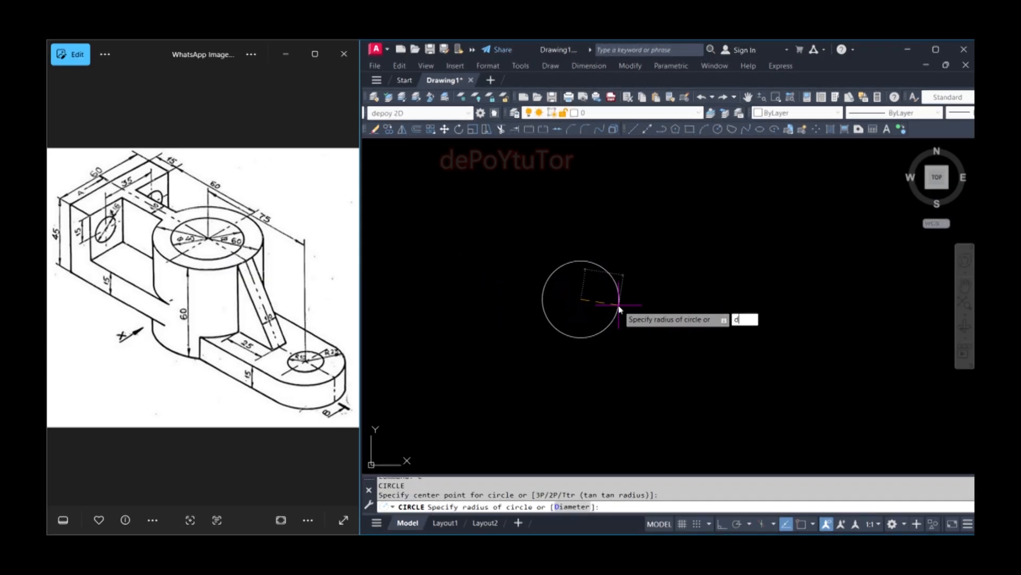
key("Return")
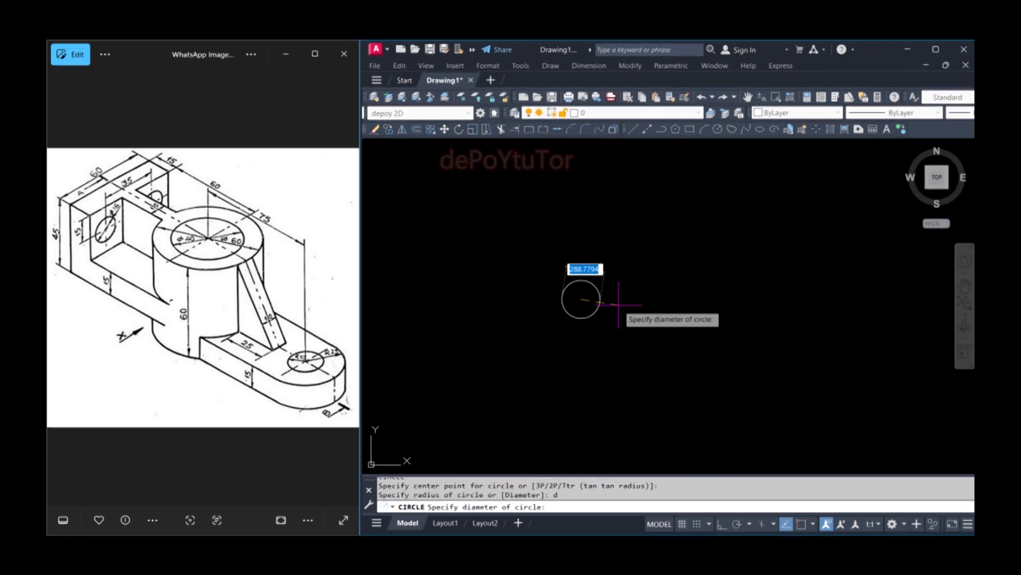
type("40")
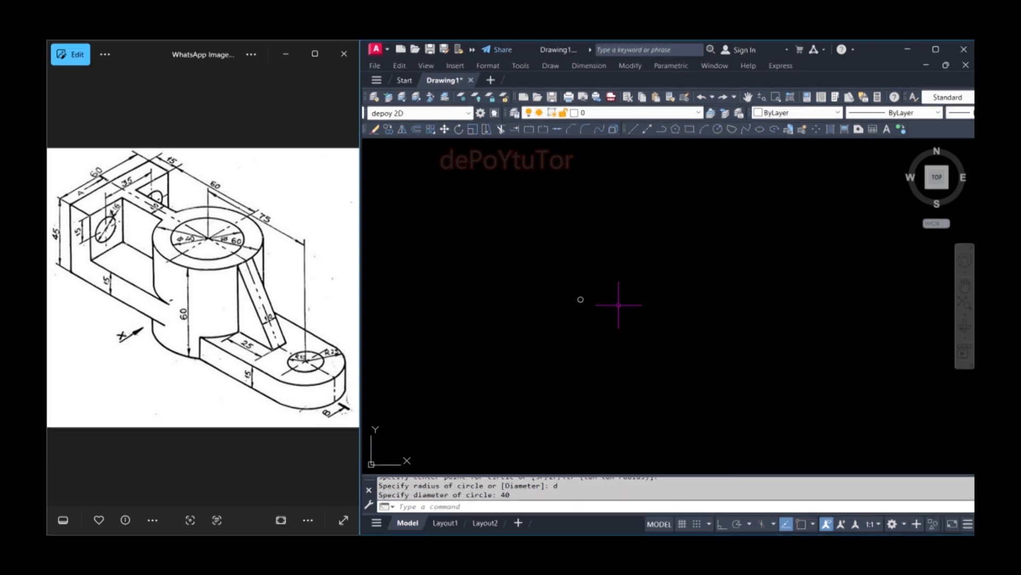
- Turn on object snap and draw a circle of diameter 60 concentric with the 40-diameter circle
scroll(564, 298, "up", 8)
scroll(715, 308, "up", 4)
scroll(597, 249, "up", 2)
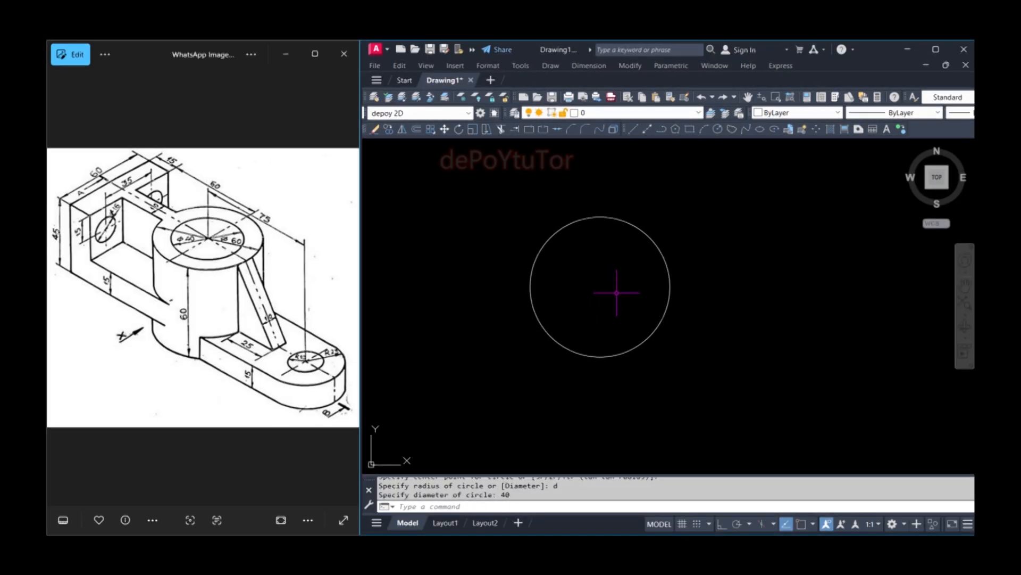
type("c")
key("Return")
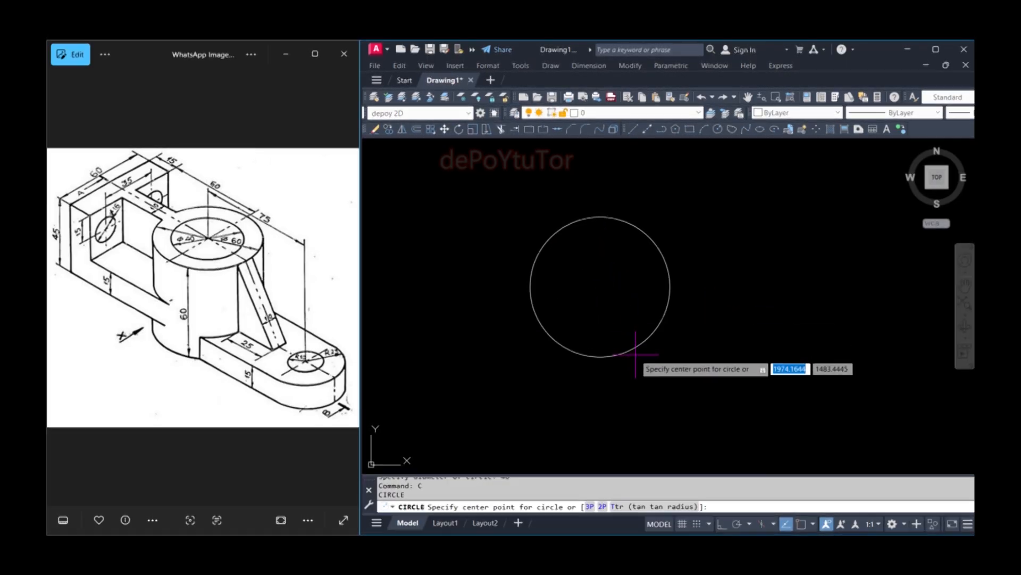
key("F3")
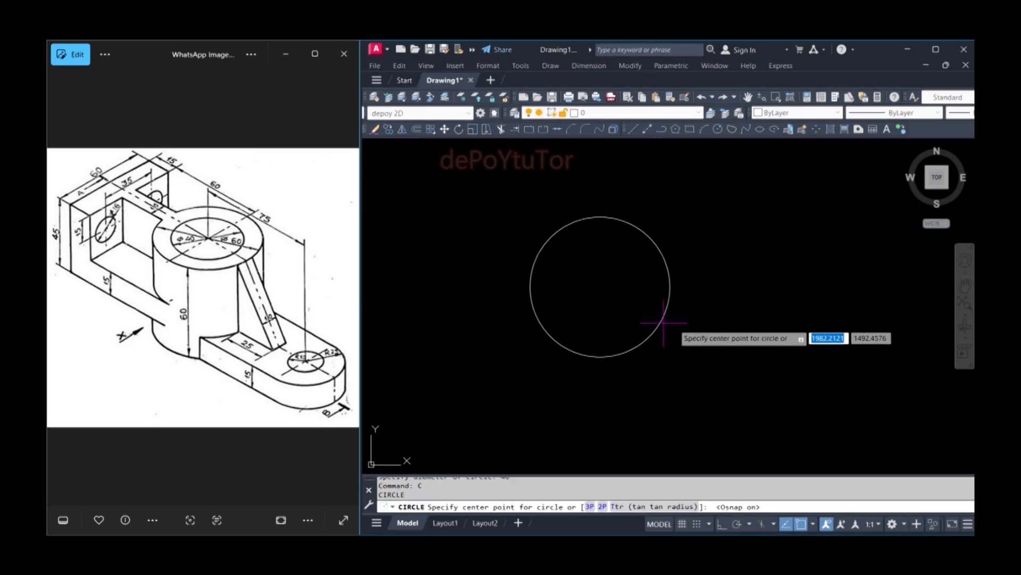
left_click(600, 287)
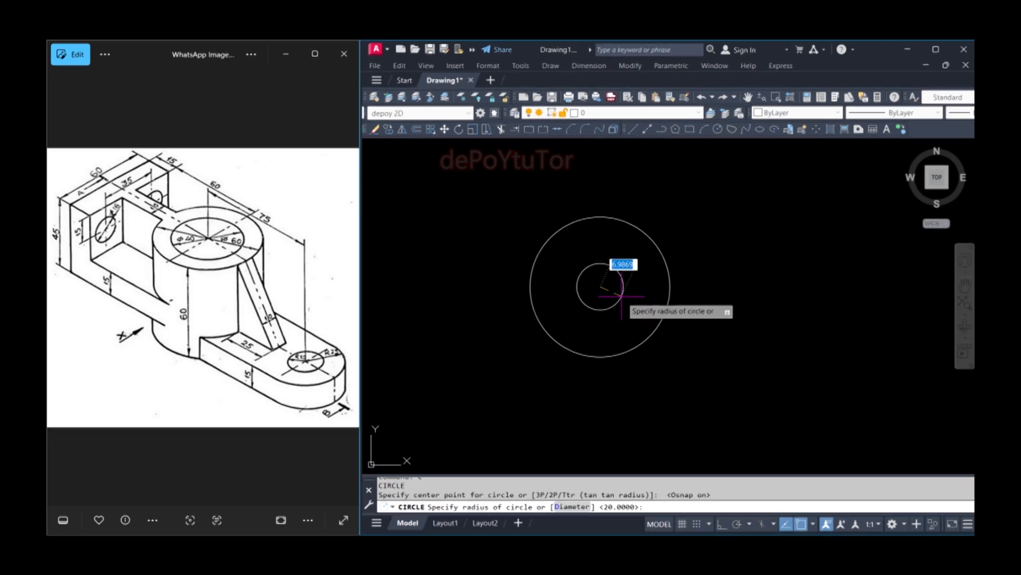
type("d")
key("Return")
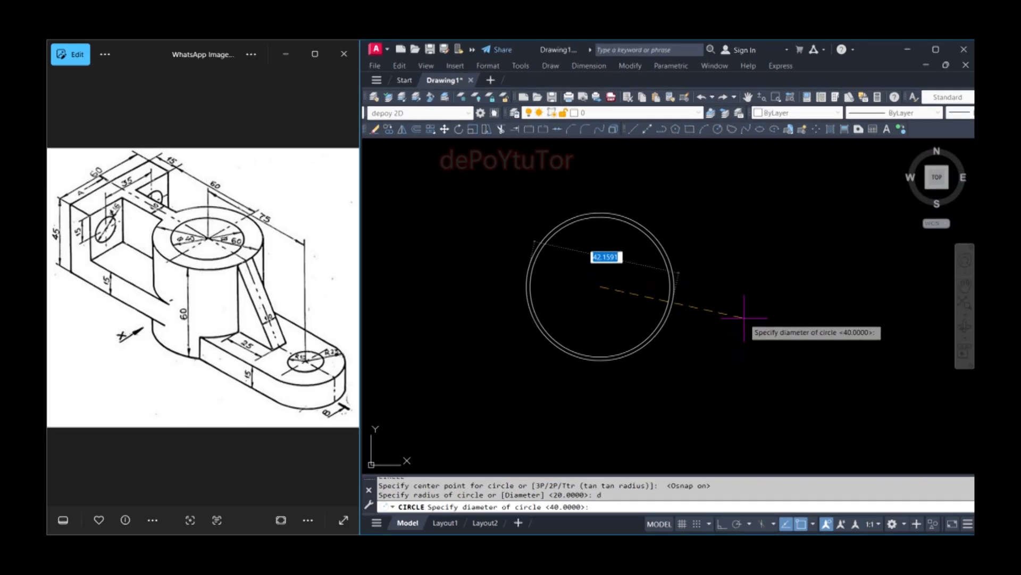
type("60")
key("Return")
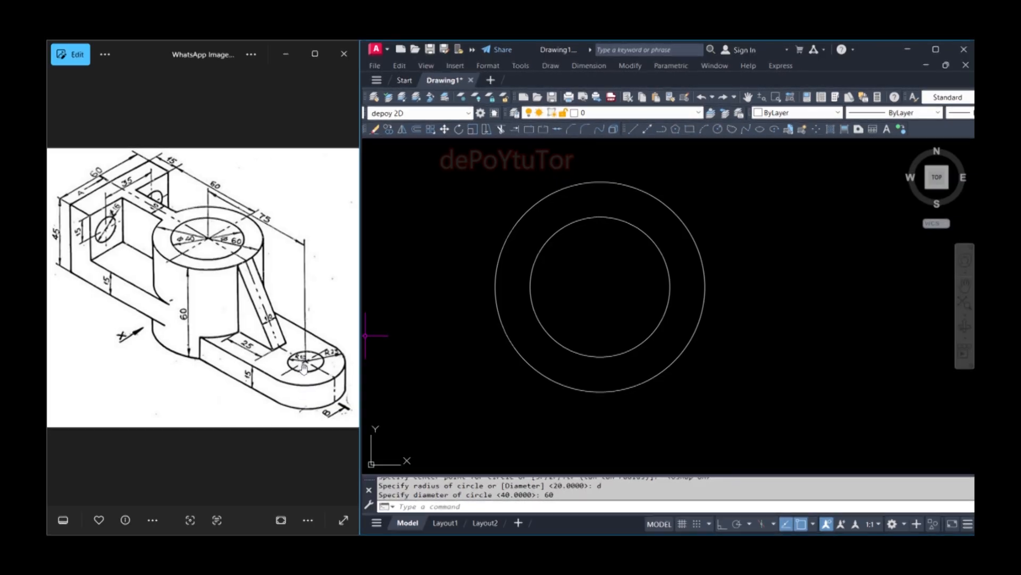
- Turn on polar tracking and draw a horizontal polyline 75 long to the right from the centre of the concentric circles
scroll(314, 373, "up", 5)
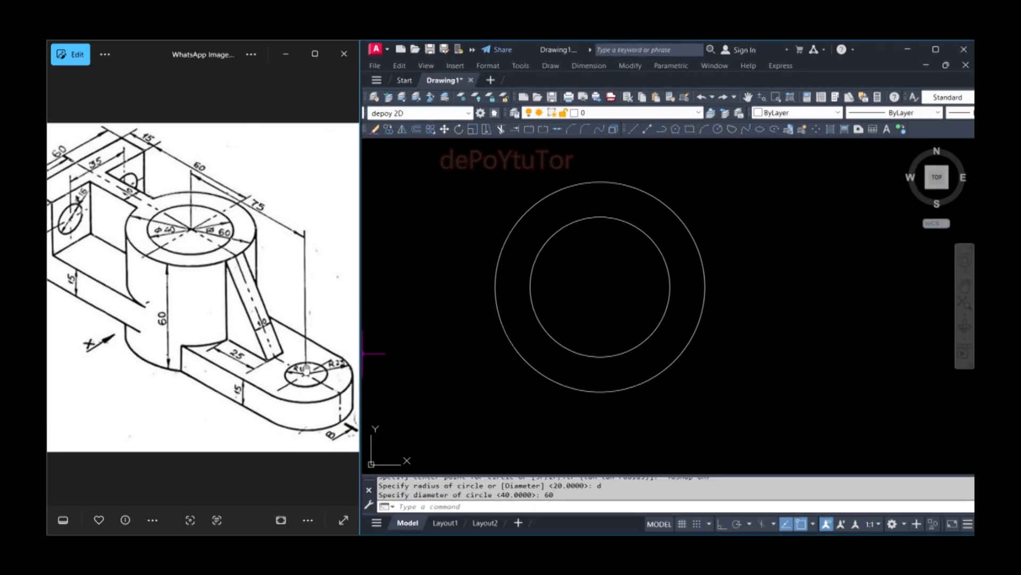
scroll(302, 416, "down", 3)
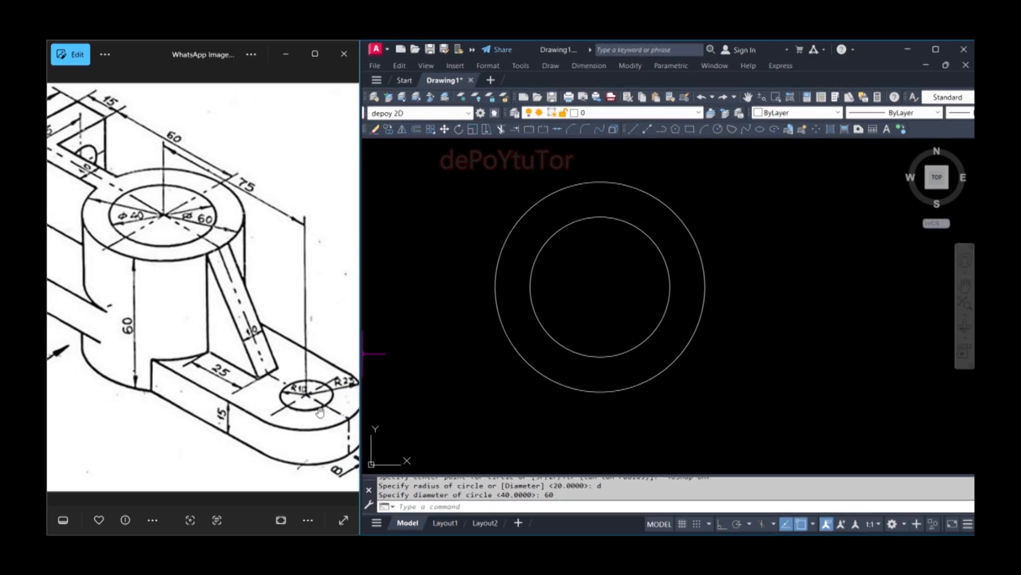
type("pl")
key("Return")
left_click(600, 286)
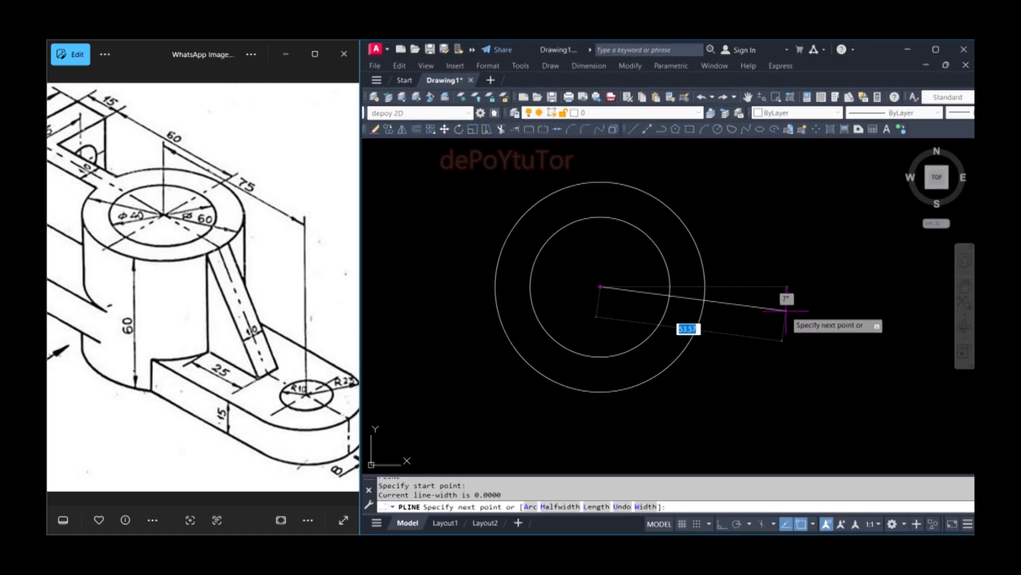
key("F10")
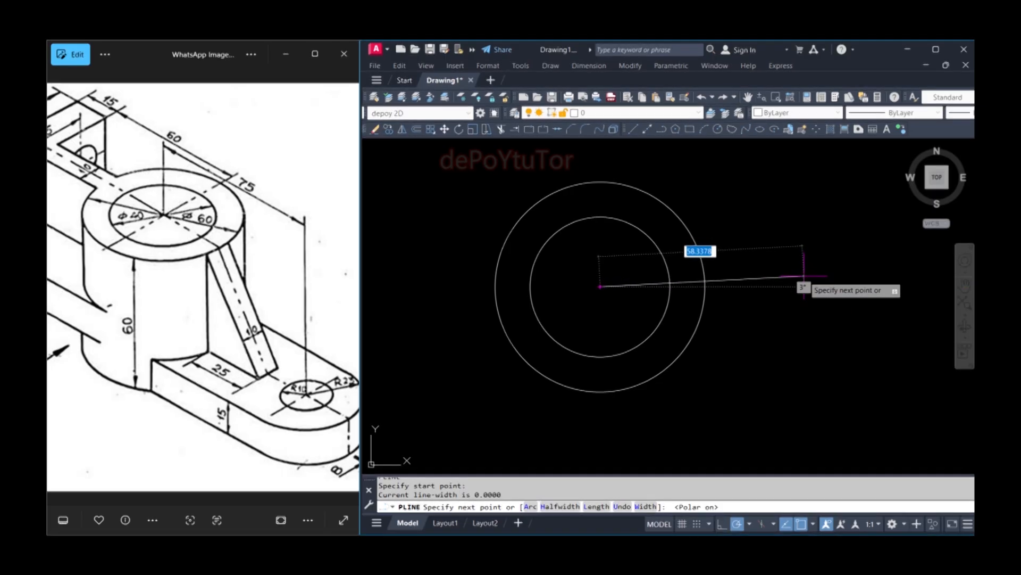
type("75")
key("Return")
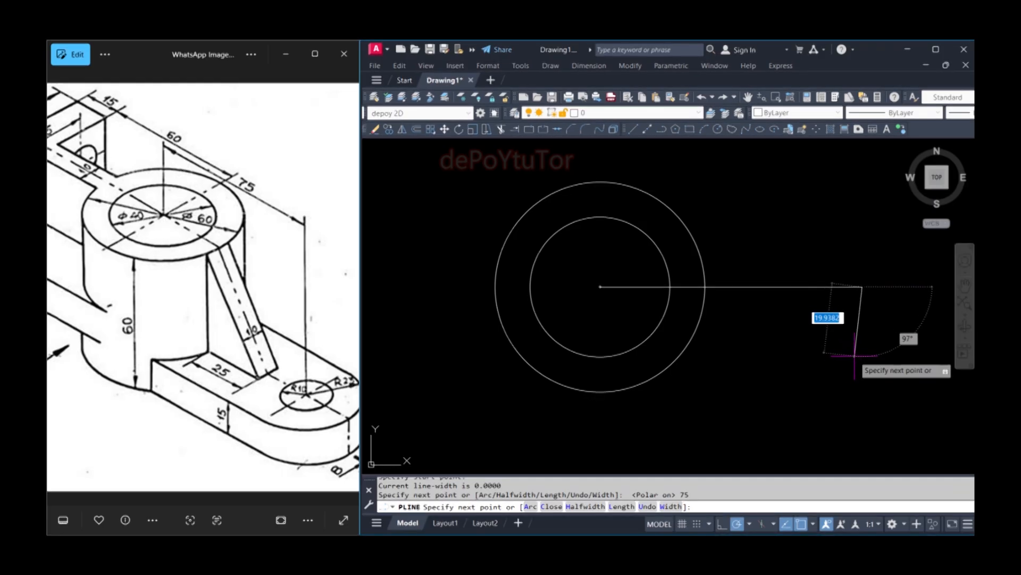
key("Return")
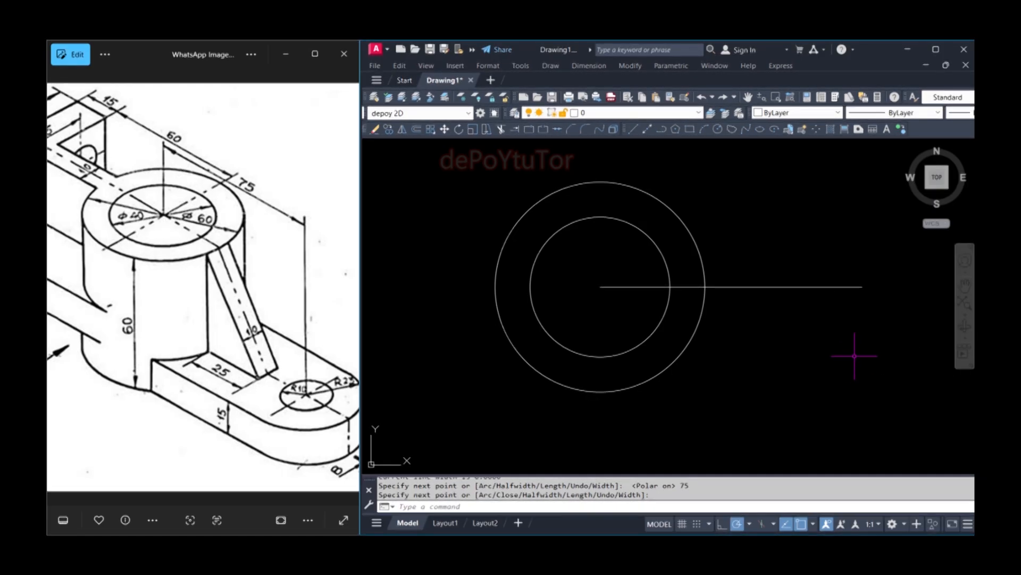
- Draw a circle of radius 10 centred on the right endpoint of the horizontal polyline
type("c")
key("Return")
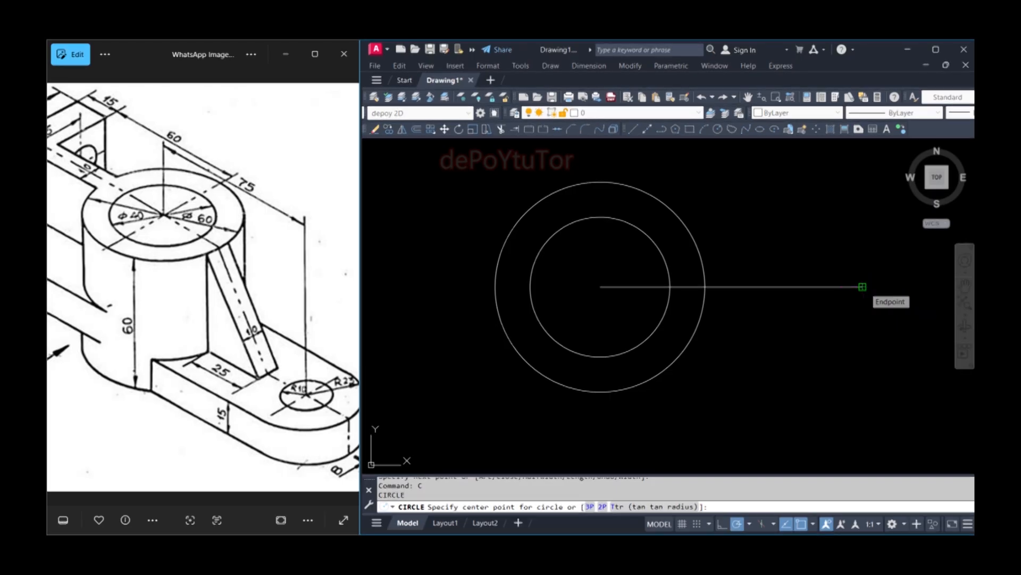
left_click(862, 286)
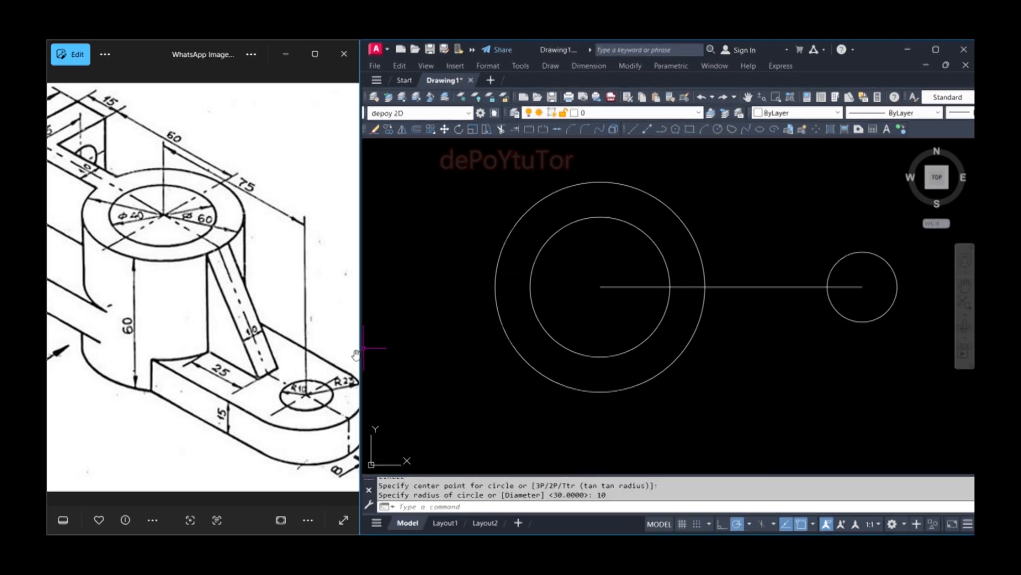
- Draw a circle of radius 23 concentric with the radius 10 circle
left_click_drag(248, 381, 216, 366)
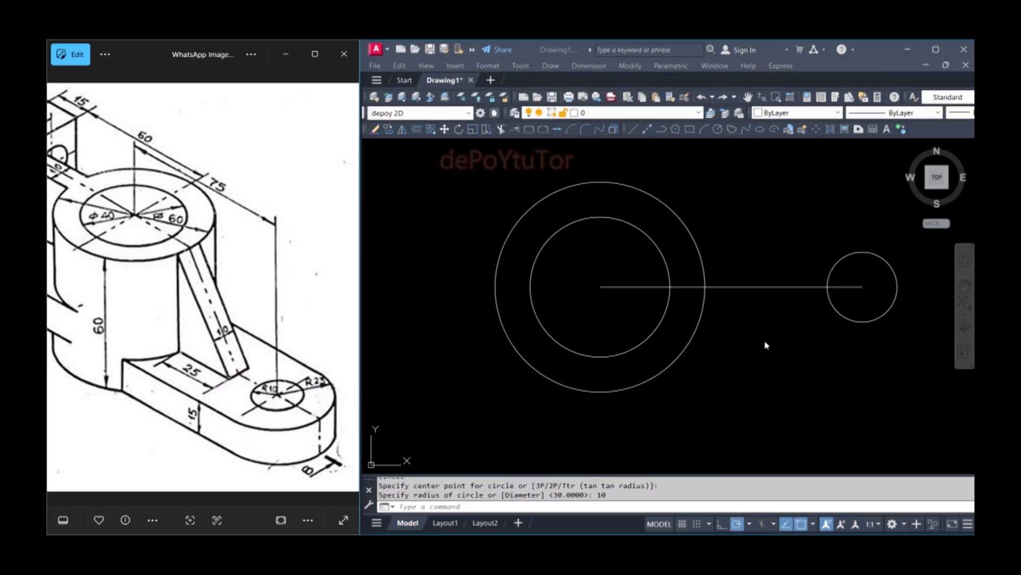
left_click(798, 346)
type("c")
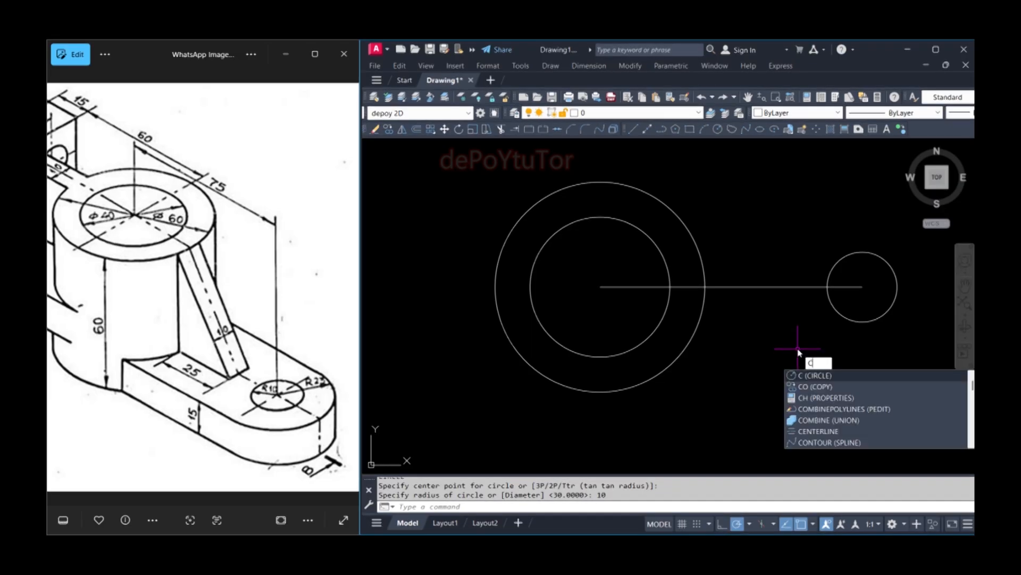
key("Return")
left_click(863, 287)
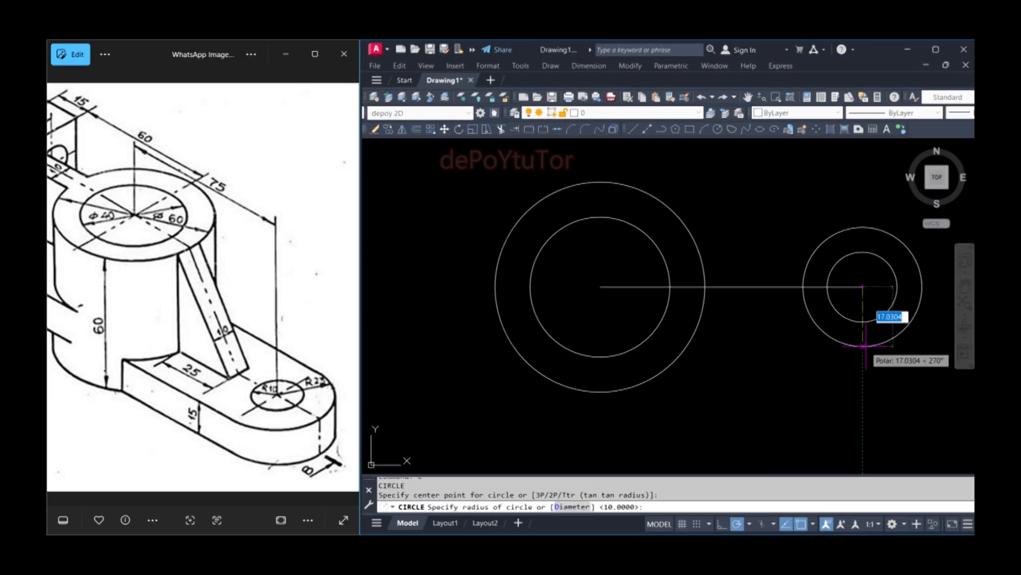
type("23")
key("Return")
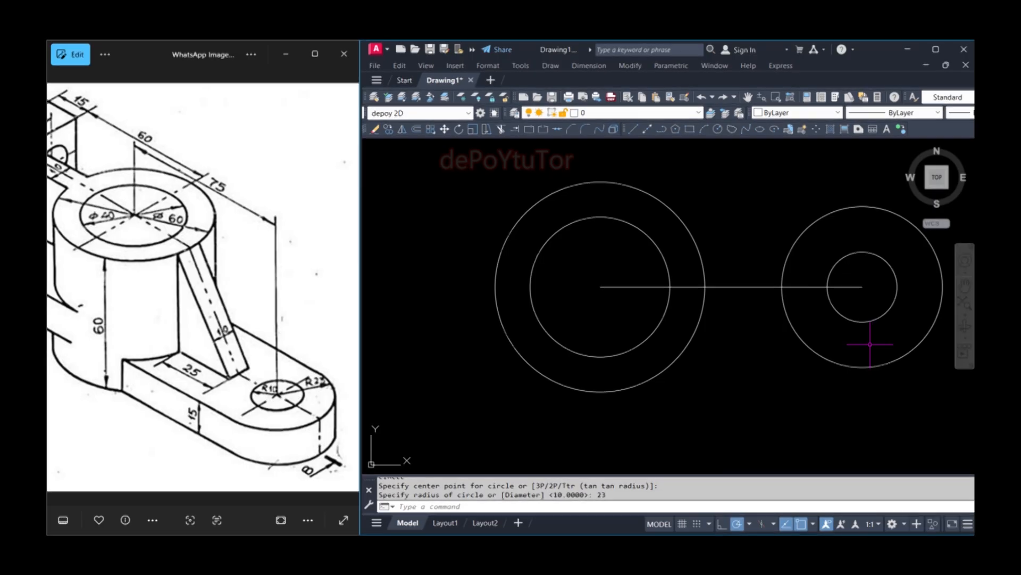
- Draw a horizontal polyline about 63 long from the top quadrant of the radius 23 circle leftward into the 60-diameter circle
key("Return")
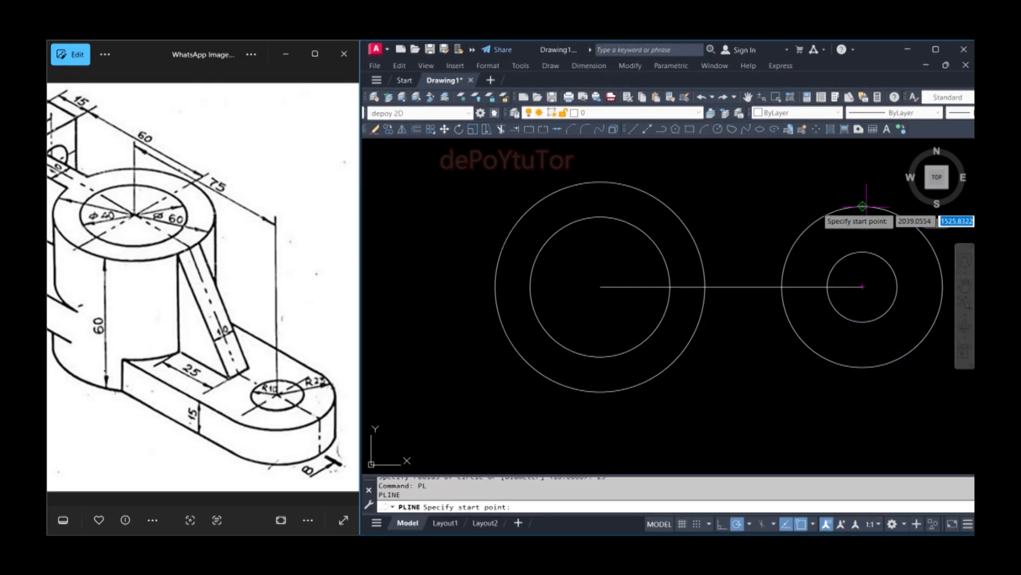
left_click(863, 206)
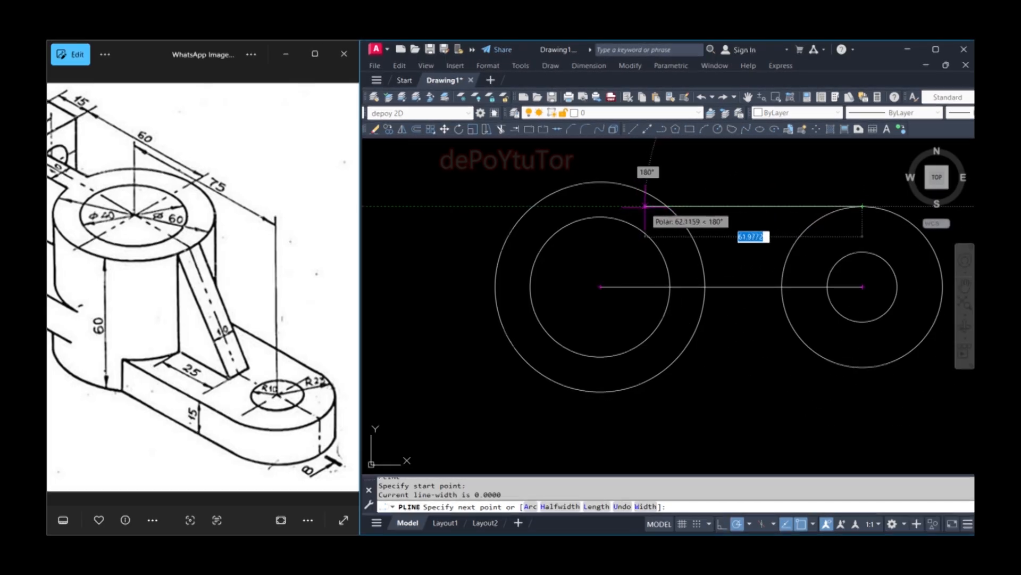
scroll(644, 205, "up", 2)
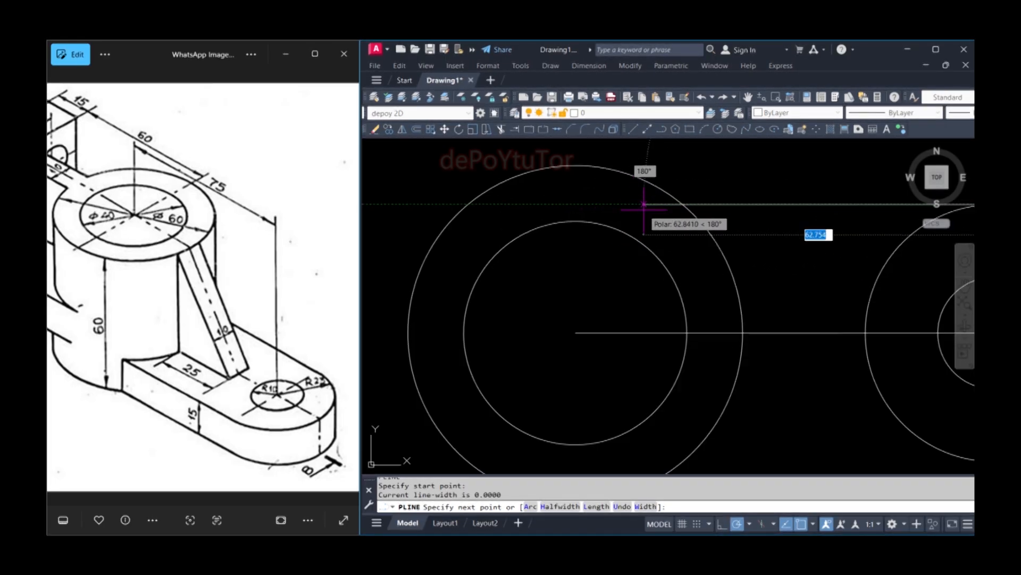
left_click(645, 205)
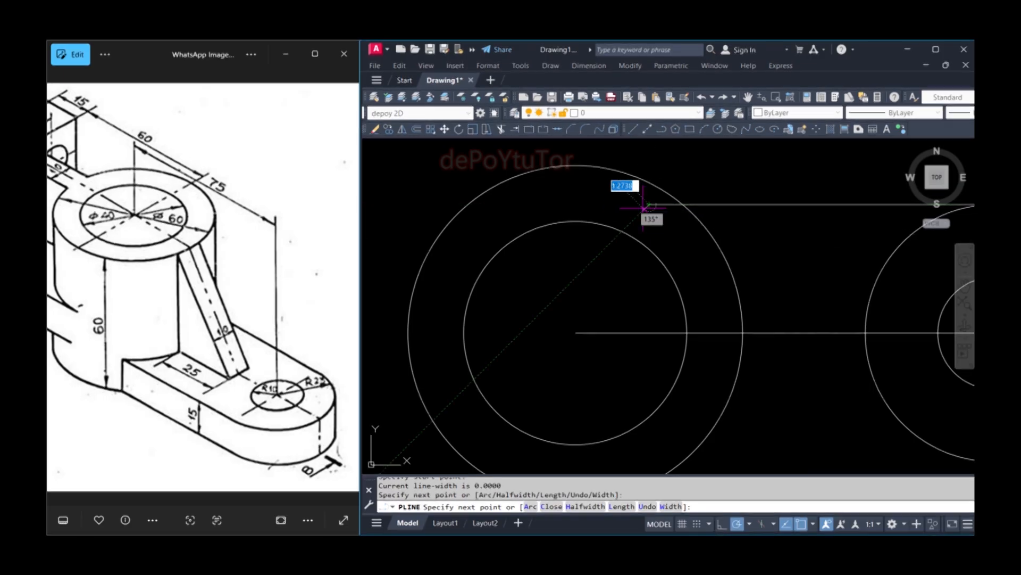
scroll(644, 205, "down", 4)
key("Escape")
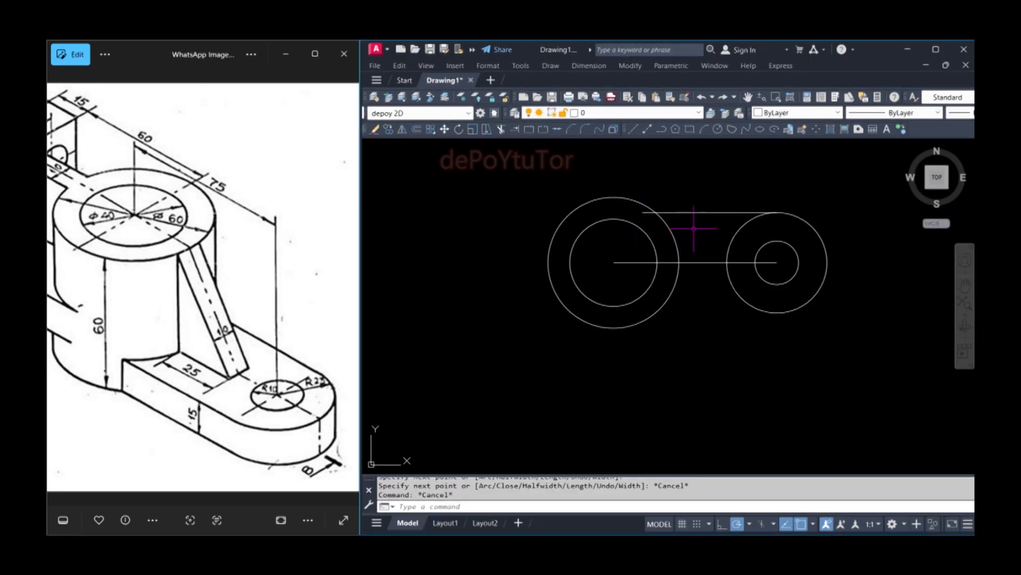
- Mirror the upper horizontal line about the centre line, keeping the source object
type("M")
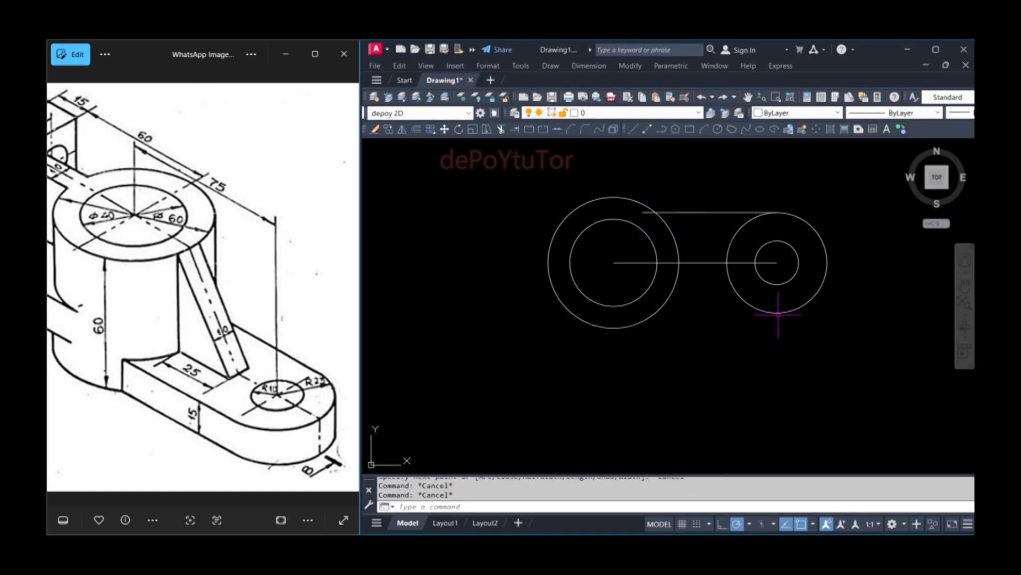
type("mi")
key("Return")
left_click(697, 201)
left_click(692, 224)
key("Return")
left_click(694, 262)
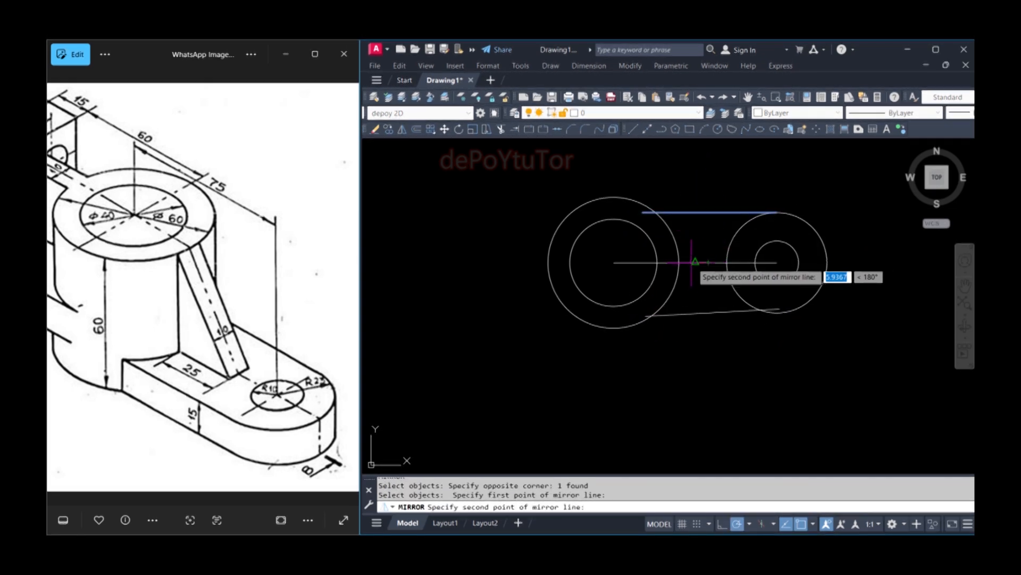
left_click(694, 265)
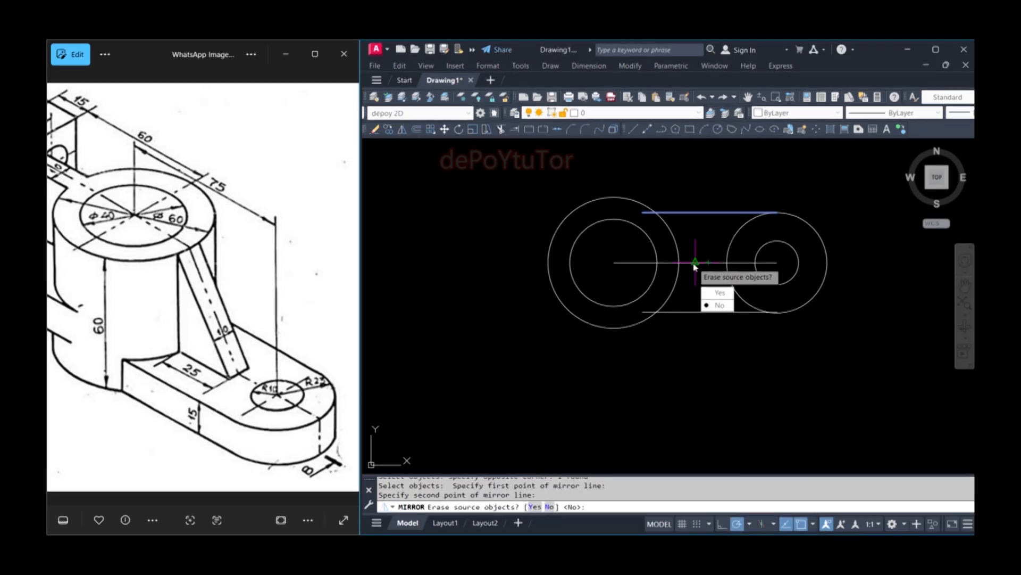
key("Return")
key("Escape")
- Trim the ends of the upper and lower arm lines that lie inside the 60-diameter circle
type("tr")
key("Return")
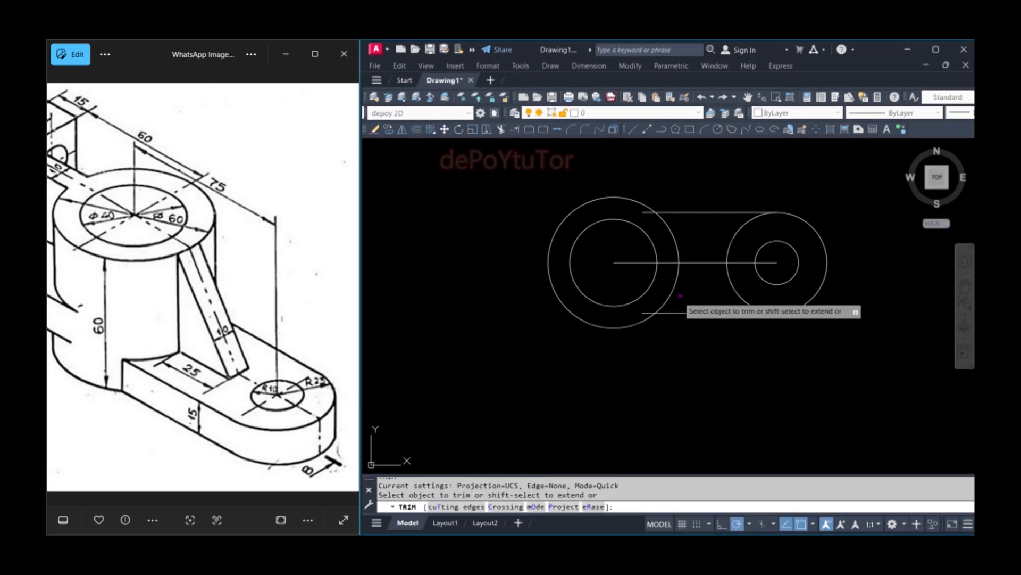
left_click(651, 313)
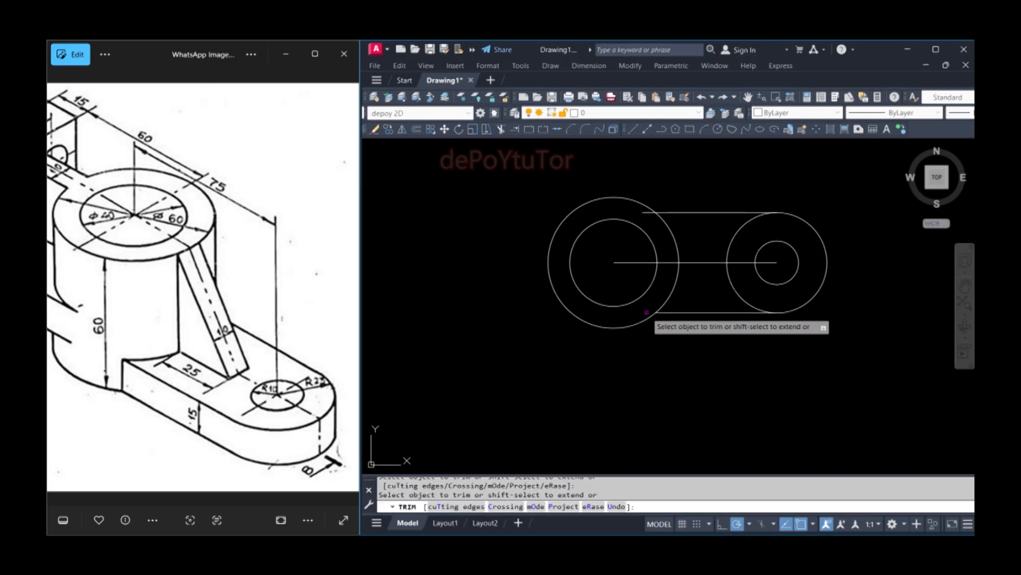
left_click(649, 213)
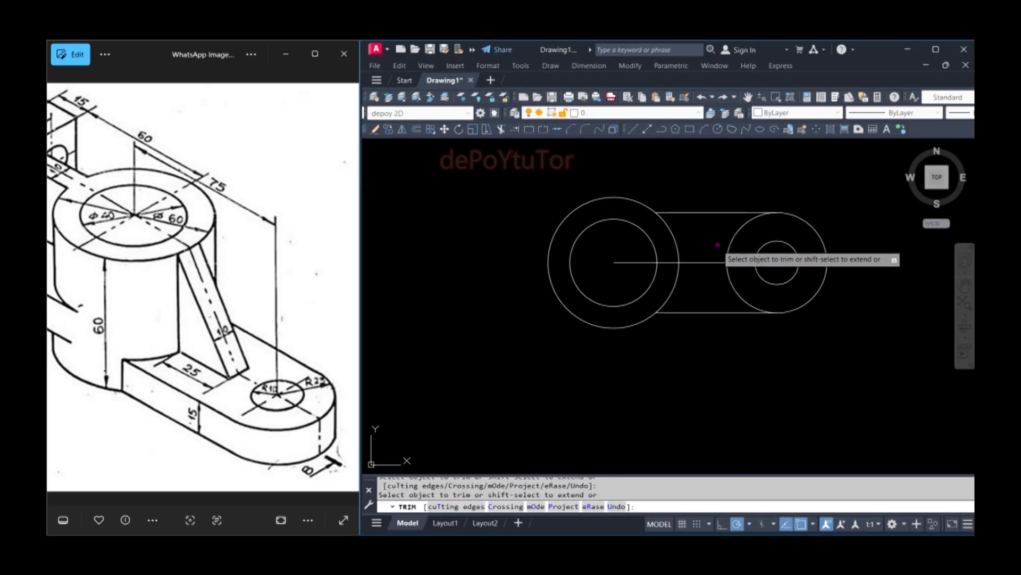
key("Escape")
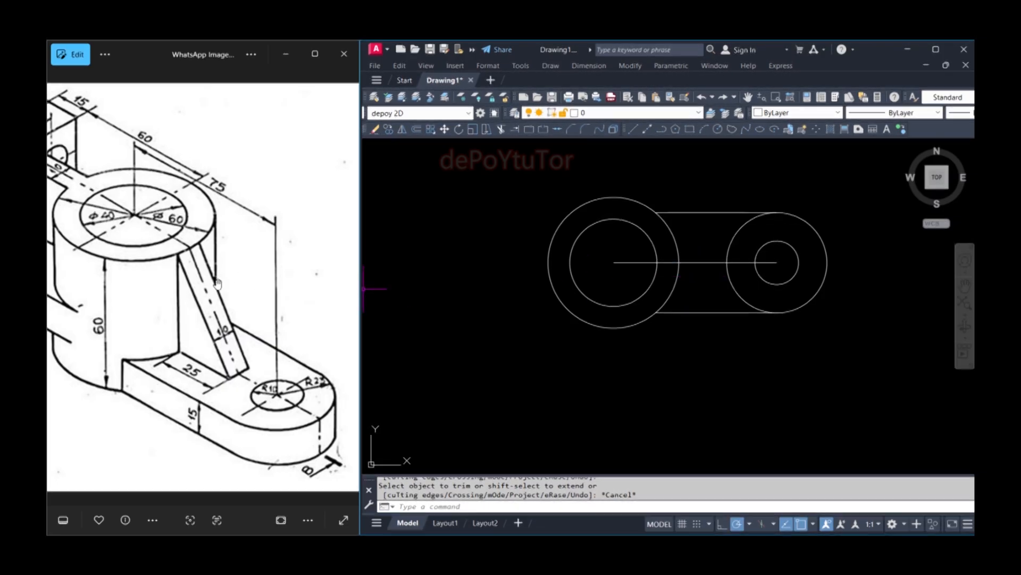
- Offset the horizontal centre line by 5 both above and below it
type("o")
key("Return")
type("5")
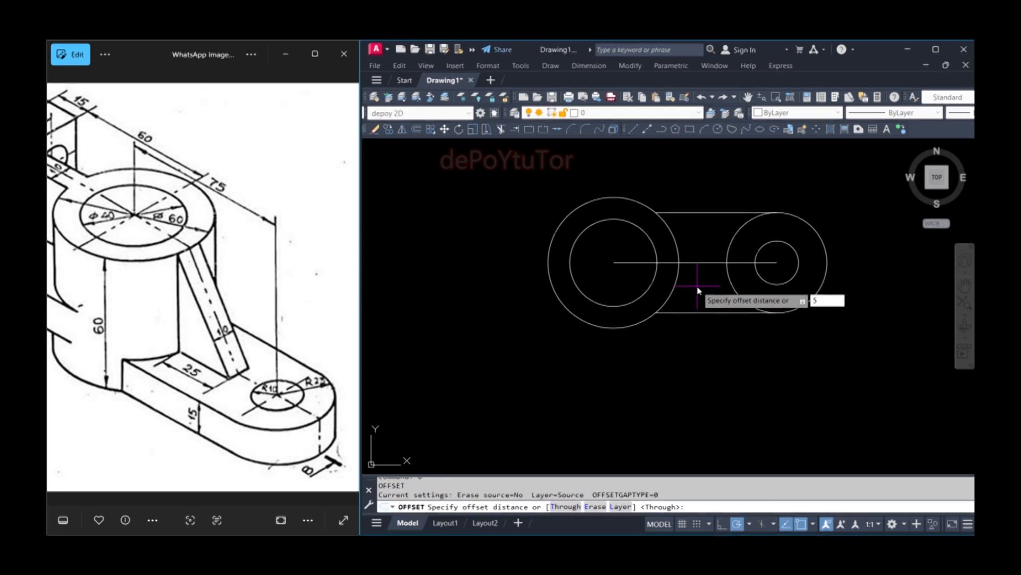
key("Return")
left_click(697, 262)
left_click(697, 262)
key("Escape")
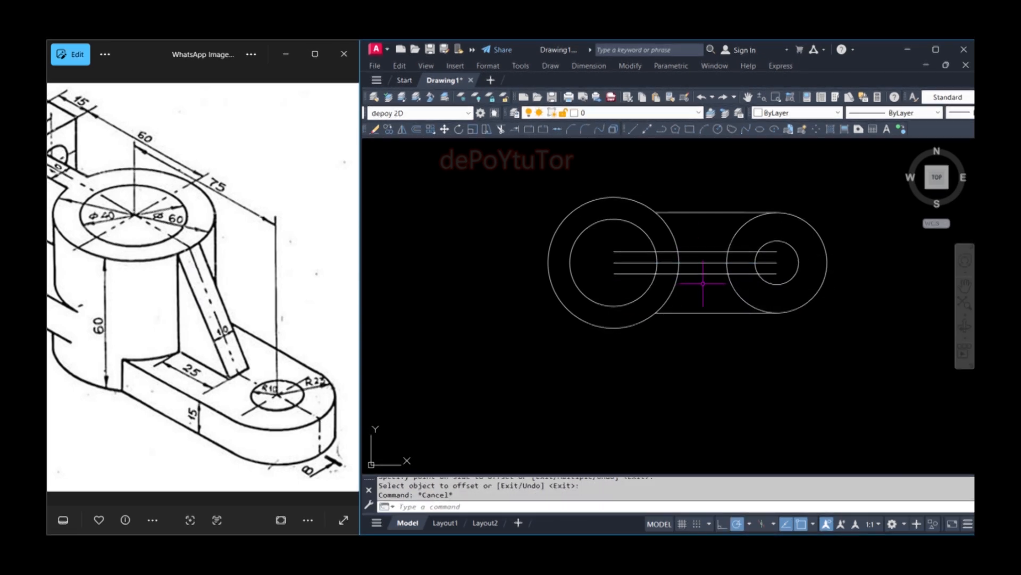
key("Escape")
- Trim the inner half of the radius 23 circle and erase the leftover arc segment between the offset lines
type("tr")
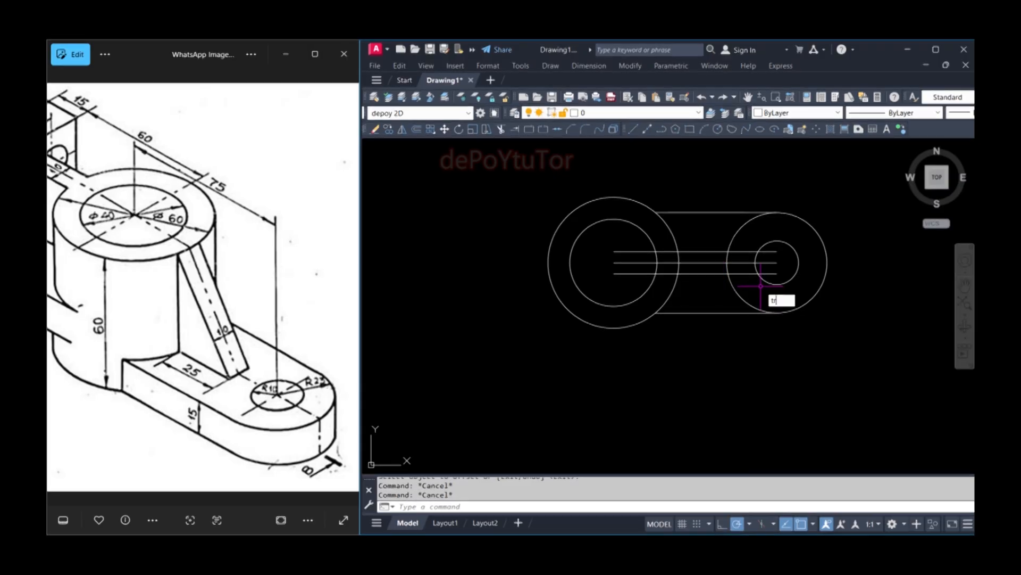
key("Return")
left_click(752, 301)
key("Escape")
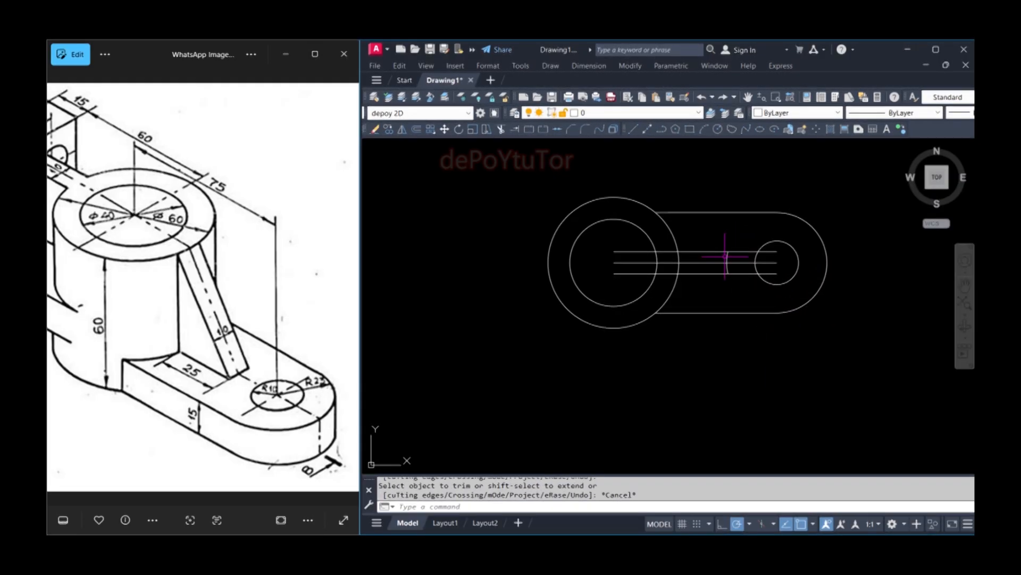
left_click(725, 260)
type("e")
key("Return")
key("Escape")
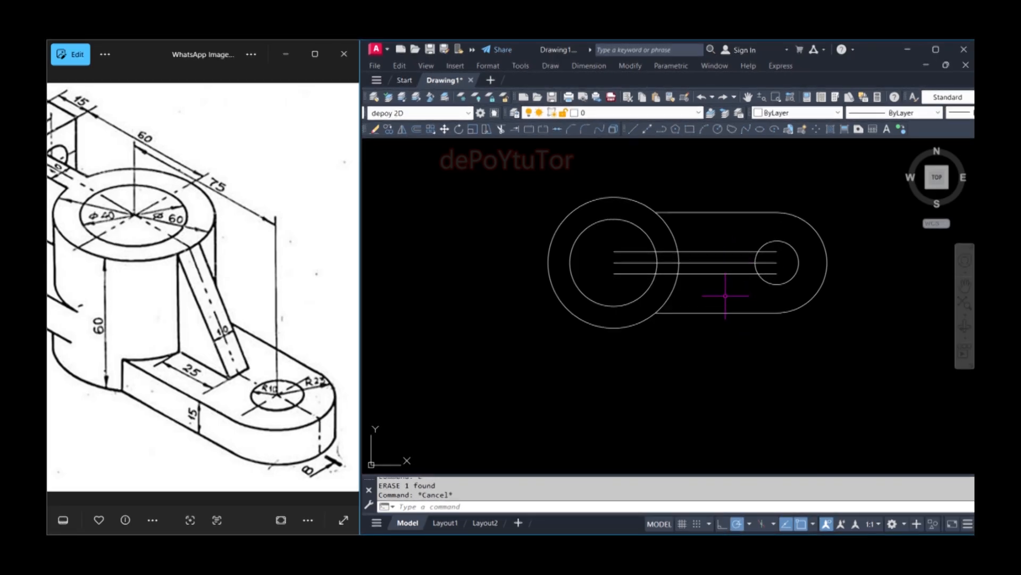
key("Escape")
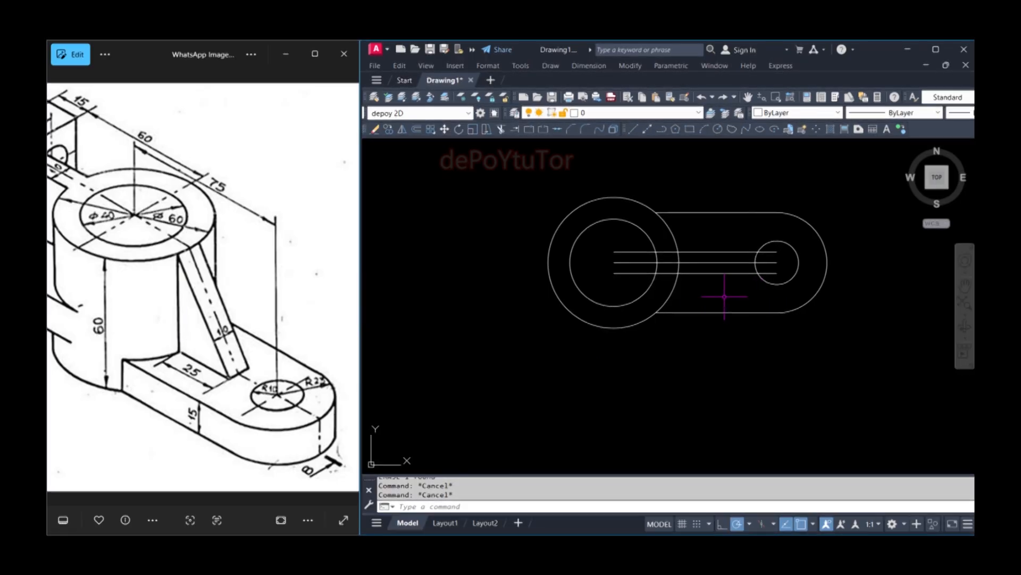
- Draw a vertical construction line through the right quadrant of the 60-diameter circle
type("l")
key("Escape")
type("xl")
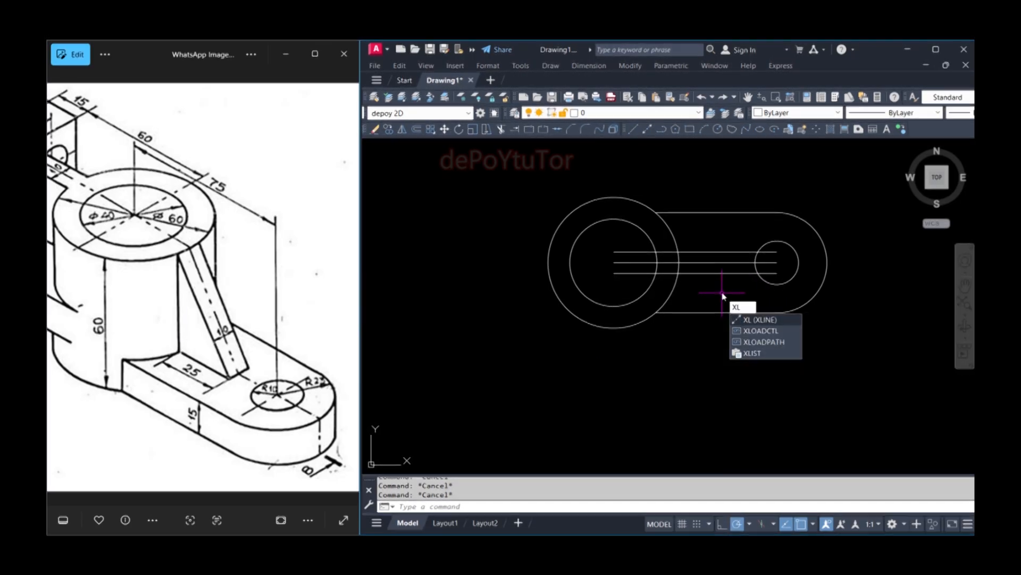
key("Return")
type("v")
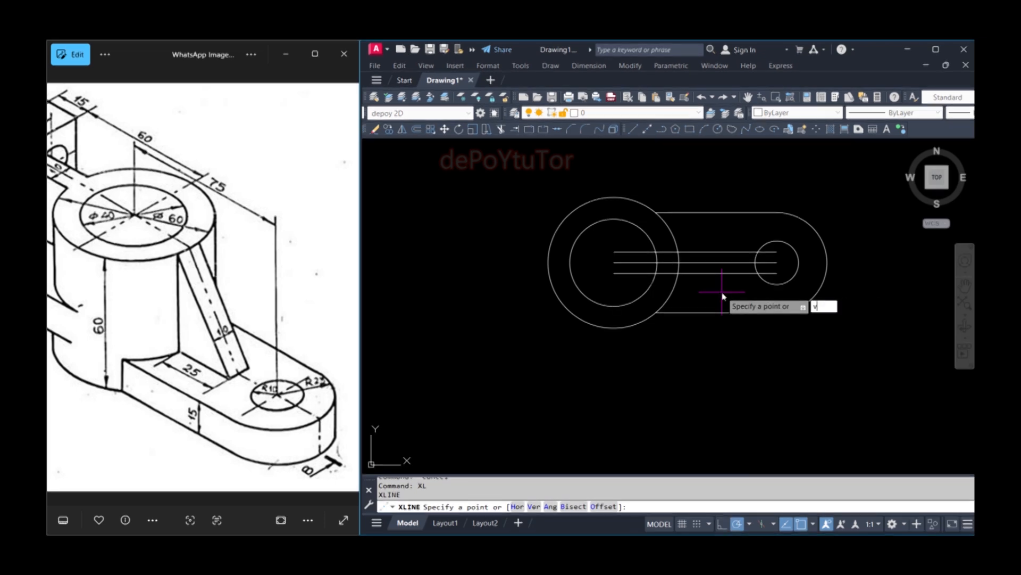
key("Return")
left_click(680, 268)
key("Escape")
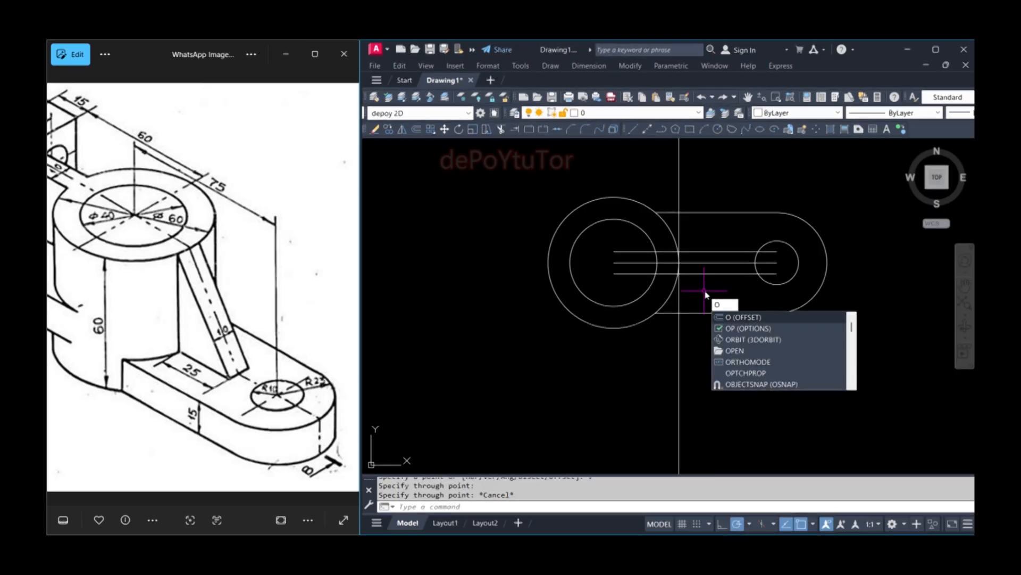
- Offset the vertical construction line 25 to the right
key("Return")
type("25")
key("Return")
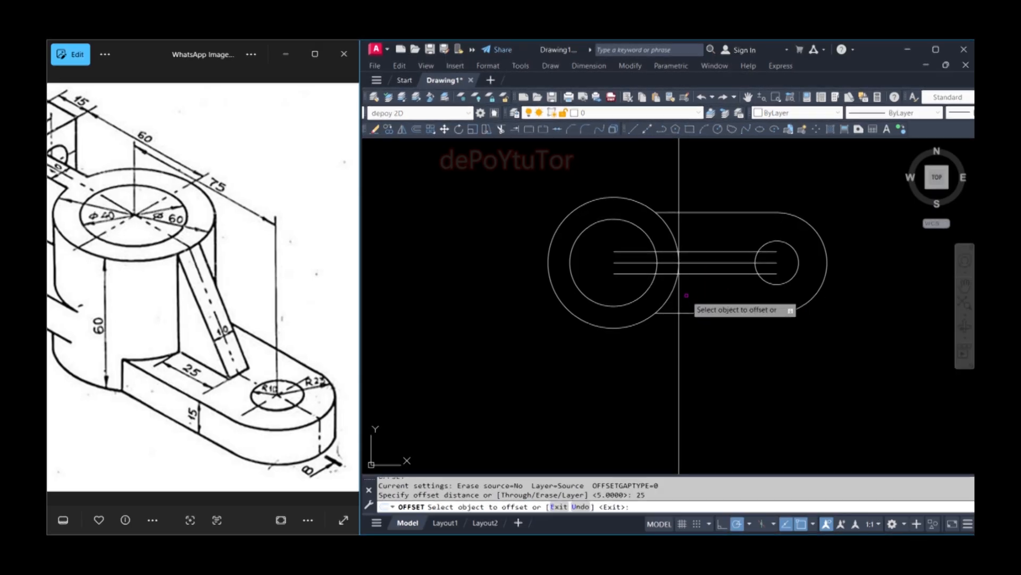
left_click(679, 298)
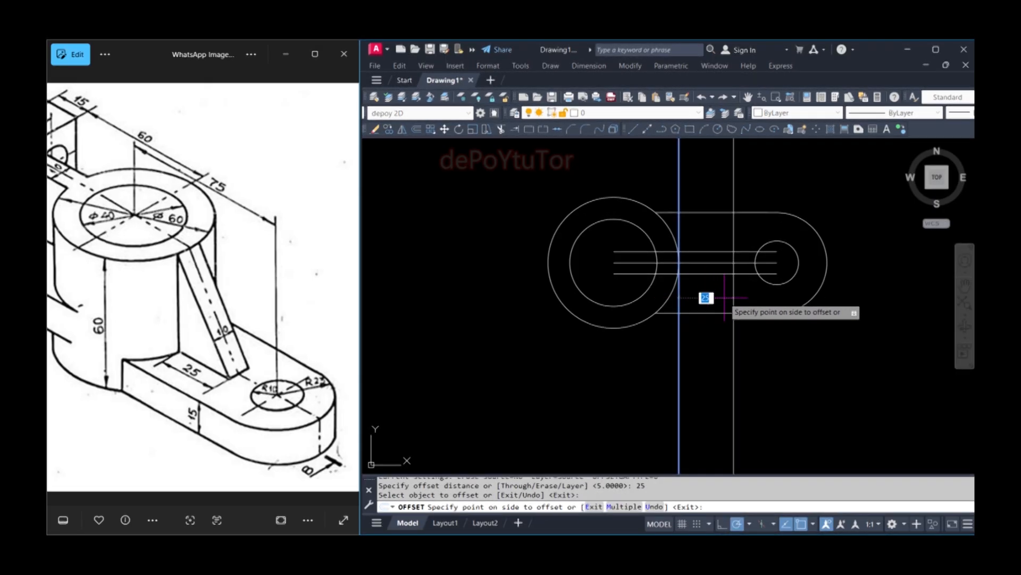
left_click(762, 300)
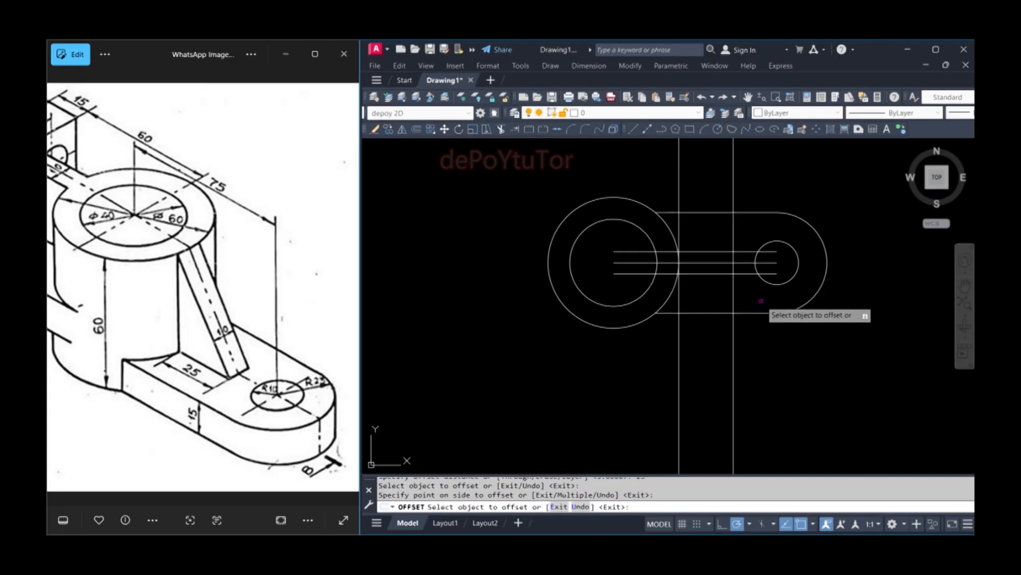
key("Escape")
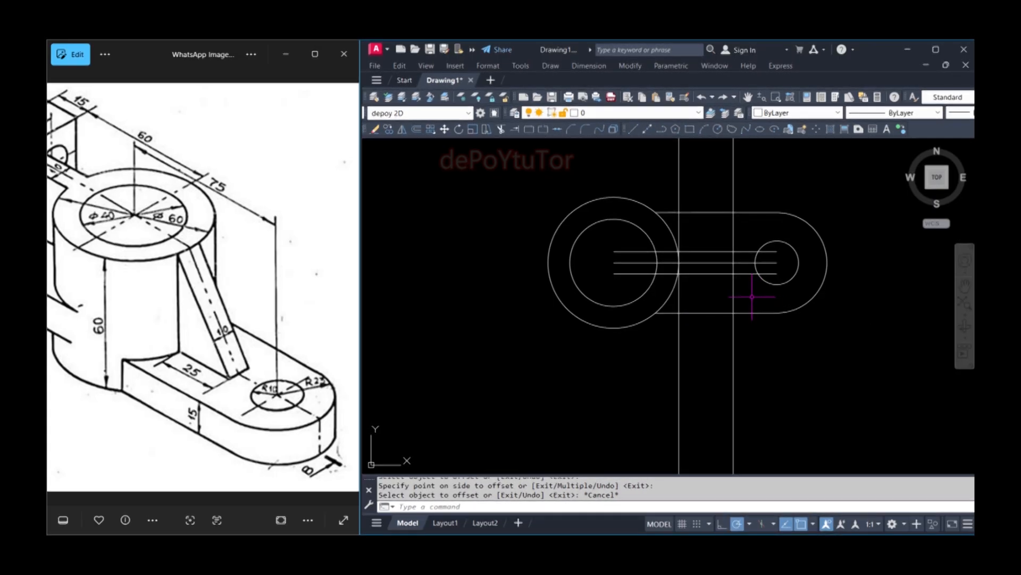
- Trim away the parts of the centre line and its two offset lines inside the 60-diameter circle
type("tr")
key("Return")
scroll(651, 293, "up", 2)
left_click(625, 266)
left_click(617, 254)
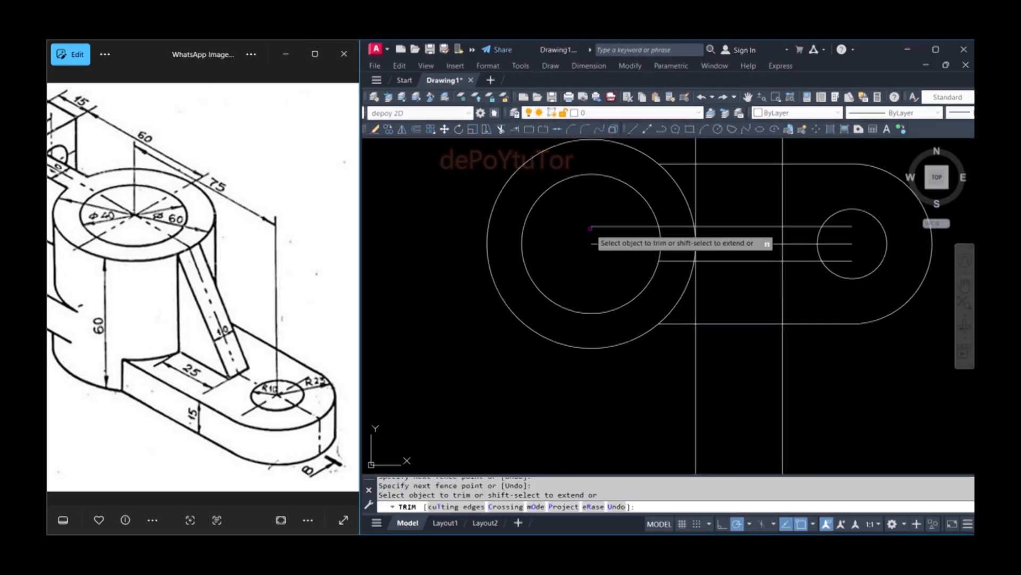
key("Return")
left_click(682, 228)
left_click(675, 243)
left_click(676, 260)
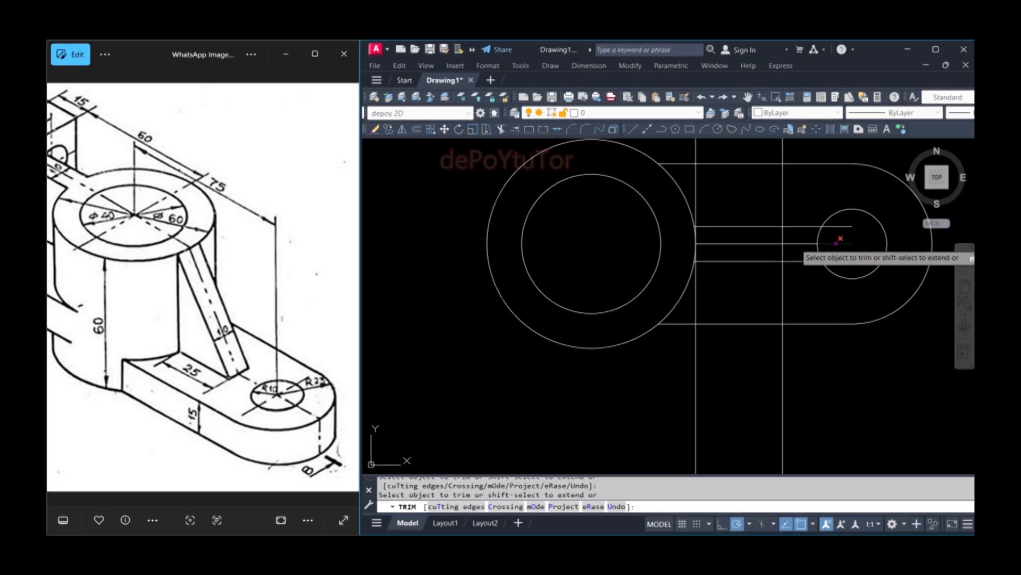
- Trim the centre line and its two offset lines to the right of the second construction line, including the pieces inside the radius 10 circle
left_click(796, 270)
left_click(794, 252)
left_click(792, 220)
left_click(791, 235)
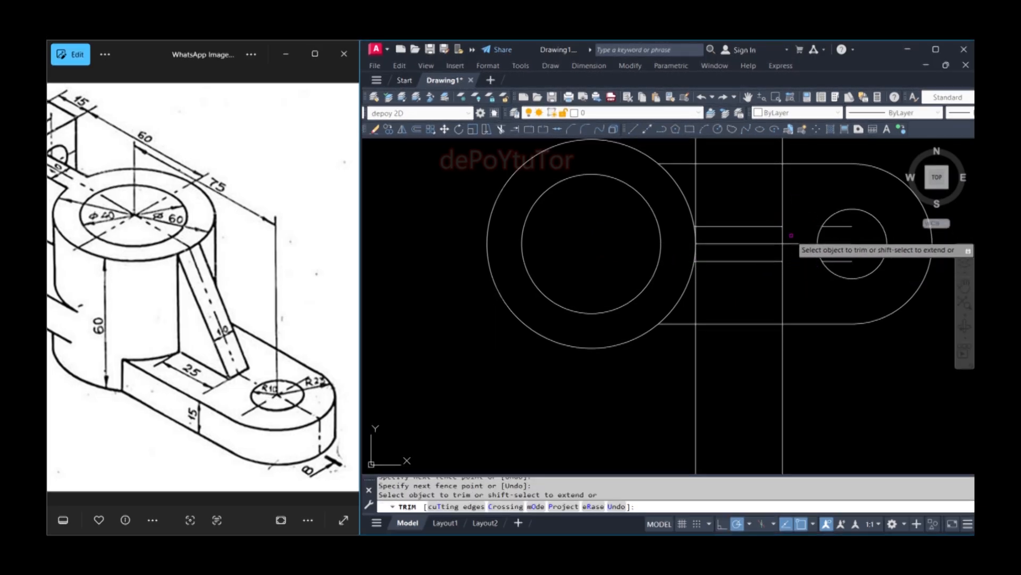
left_click(792, 239)
left_click(791, 247)
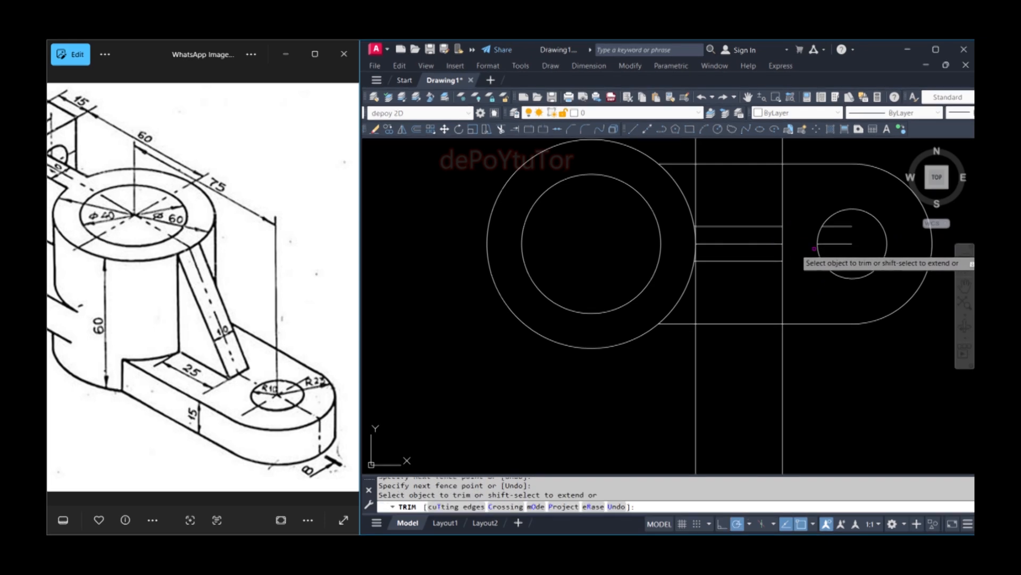
left_click(840, 235)
left_click(840, 258)
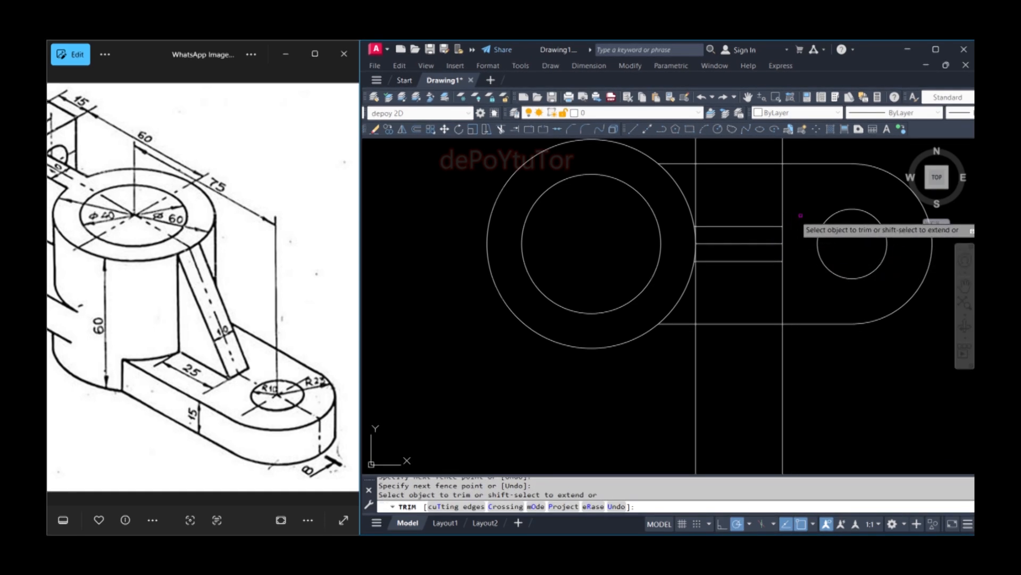
key("Escape")
- Erase both vertical construction lines and close the right end of the rib outline with a vertical polyline between the offset lines
left_click(792, 195)
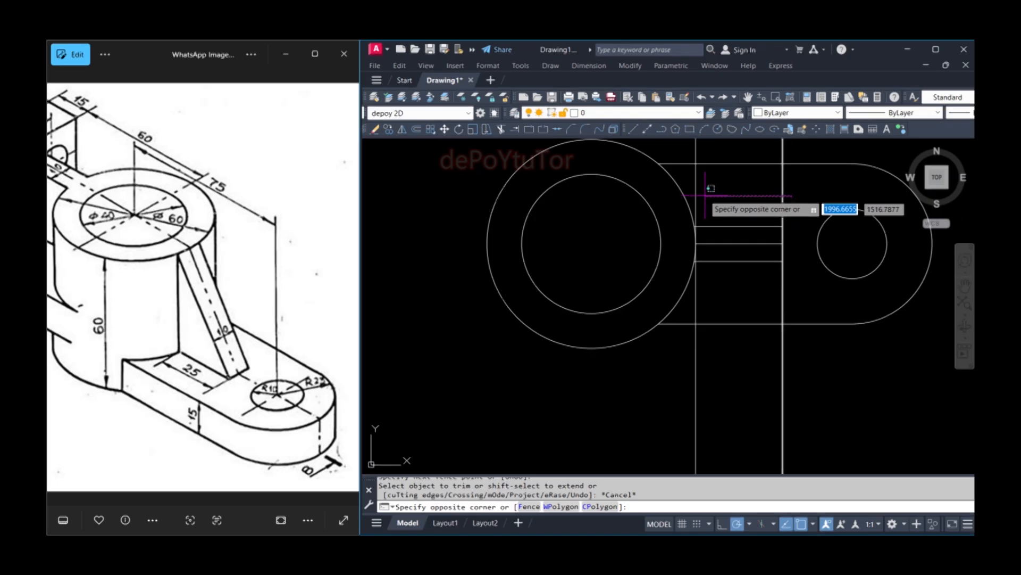
left_click(685, 165)
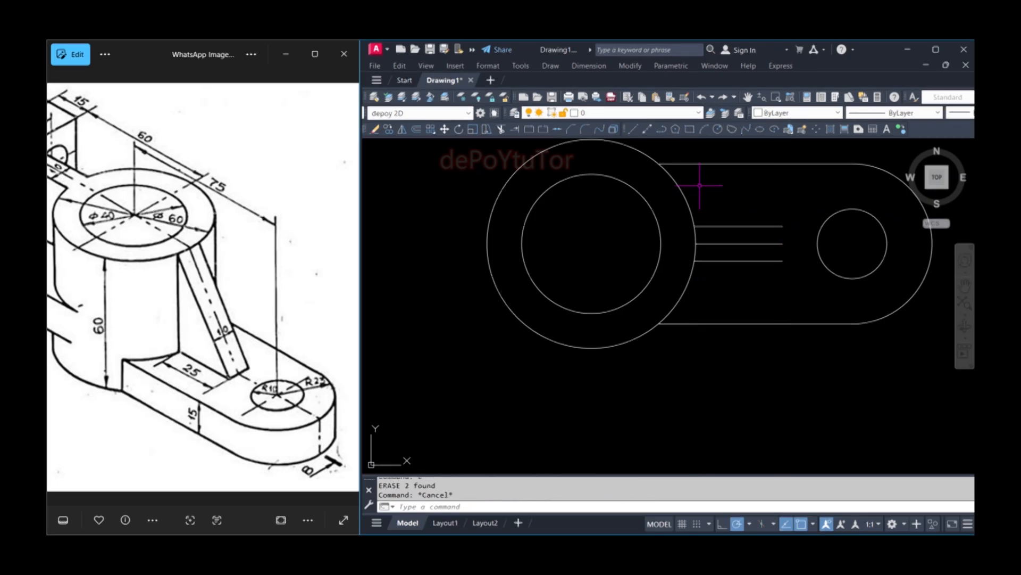
key("Return")
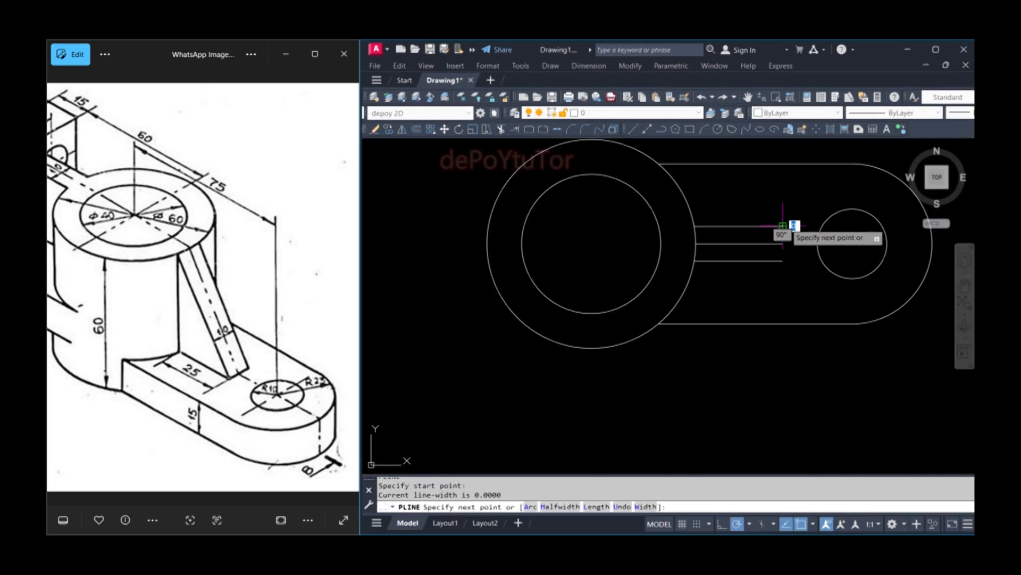
left_click(782, 260)
key("Escape")
- Erase the remaining centre line segment inside the rib outline
left_click(768, 243)
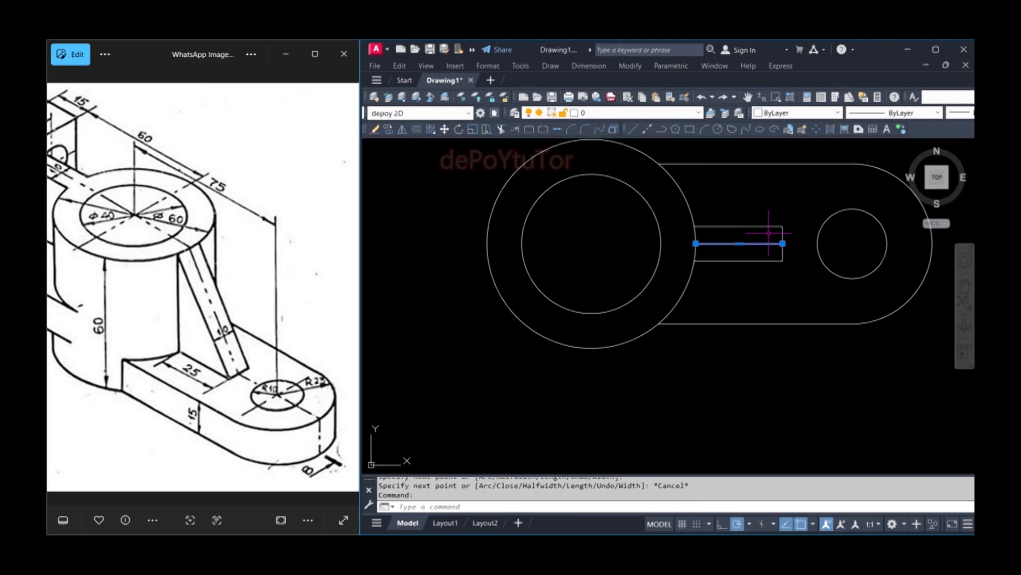
type("e")
key("Return")
key("Escape")
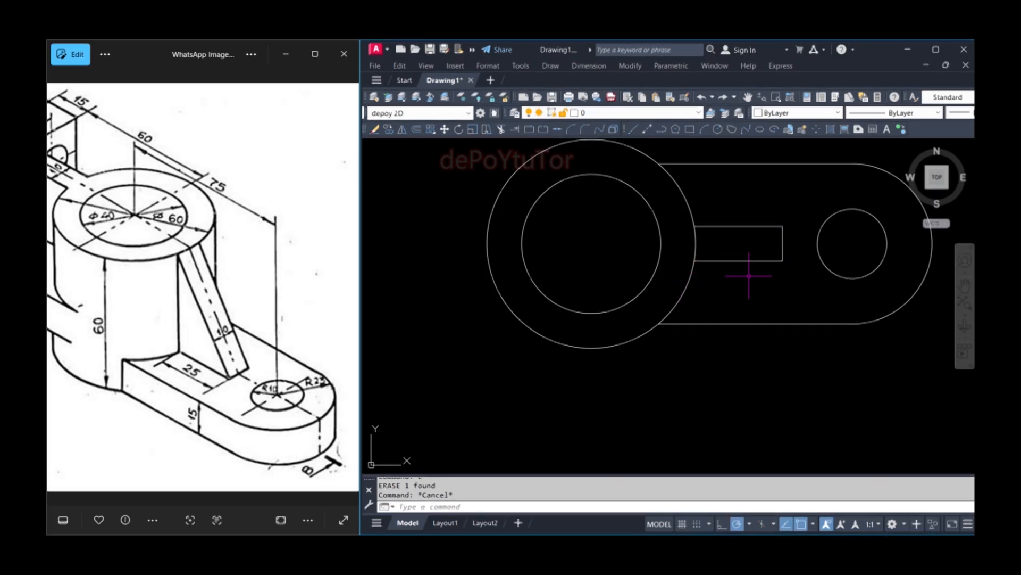
- Draw a horizontal polyline 60 units long to the left from the centre of the concentric circles
middle_click_drag(789, 258, 713, 310)
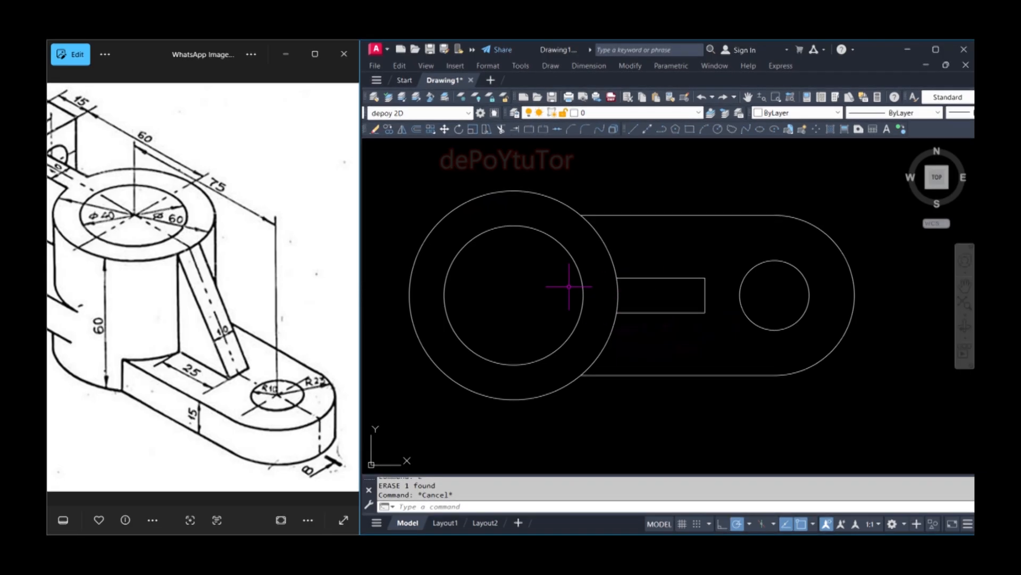
middle_click_drag(502, 283, 782, 289)
mouse_move(162, 291)
left_mouse_down()
mouse_move(261, 292)
mouse_move(194, 288)
mouse_move(237, 300)
mouse_move(196, 302)
left_mouse_up()
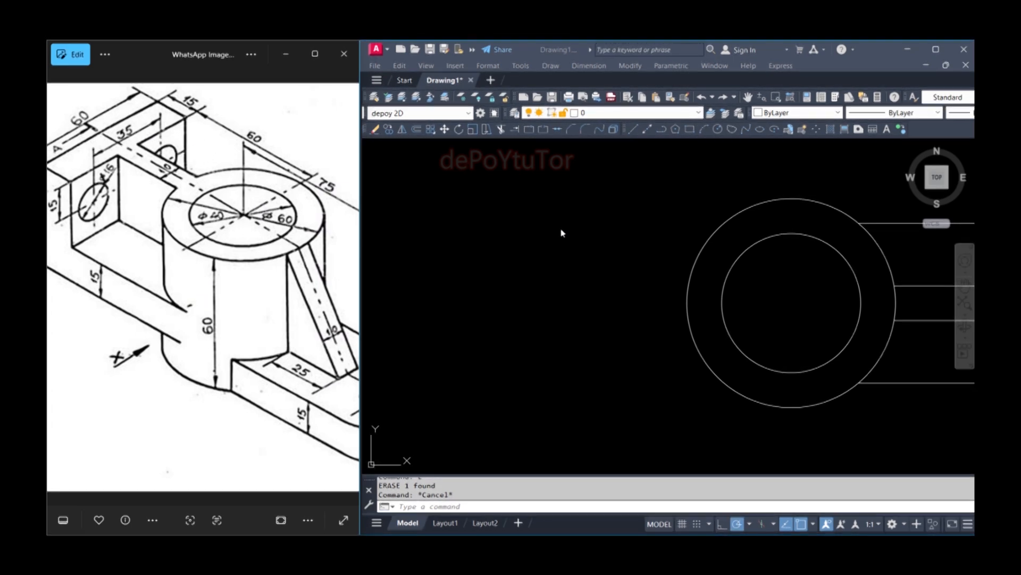
left_click(587, 267)
key("Escape")
type("pl")
key("Return")
left_click(792, 303)
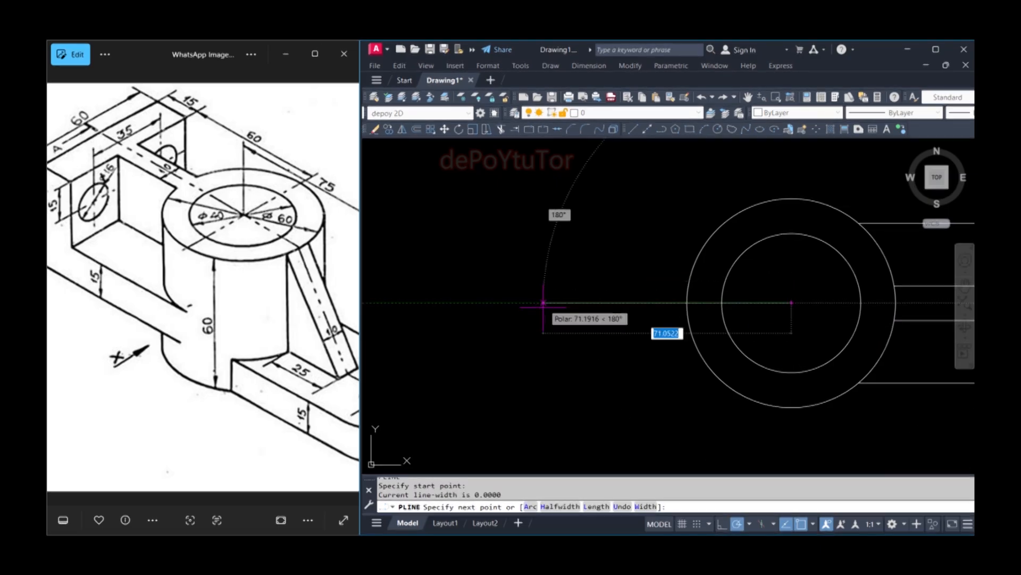
type("60")
key("Return")
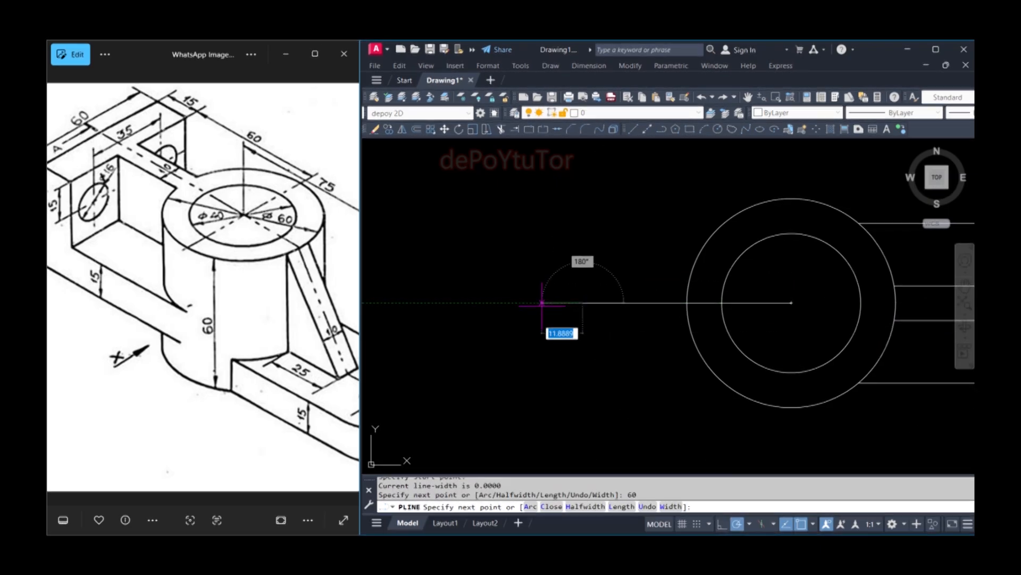
key("Return")
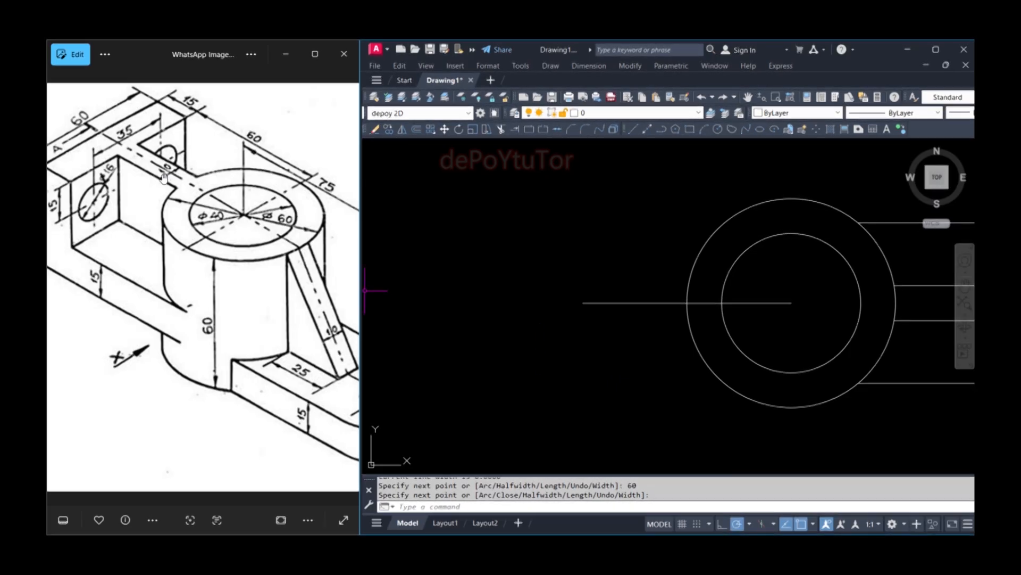
- Offset the new centre line by 5 units to both sides
key("Escape")
type("o")
key("Return")
type("5")
key("Return")
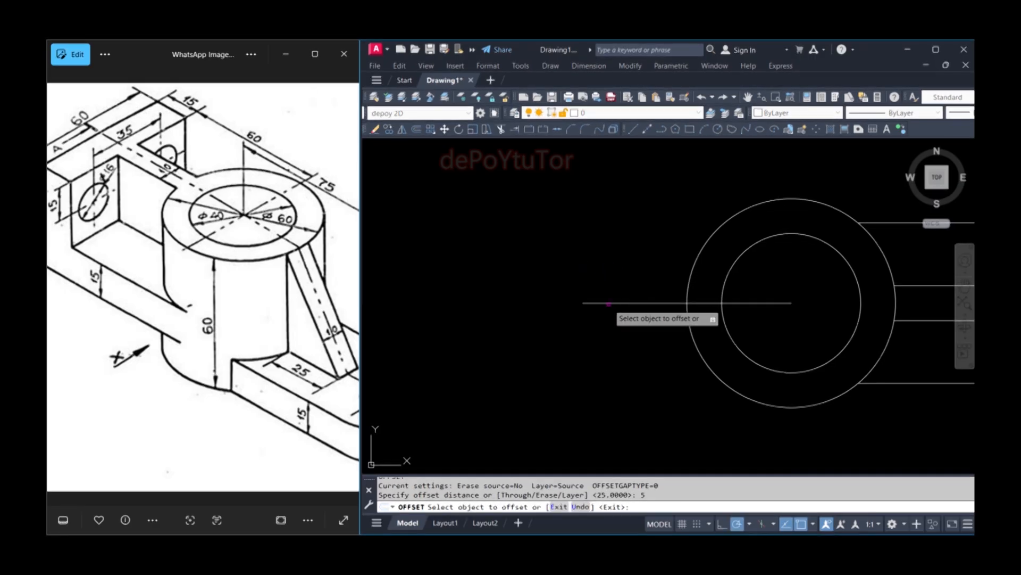
left_click(608, 303)
left_click(612, 282)
left_click(609, 302)
left_click(611, 326)
left_click(609, 302)
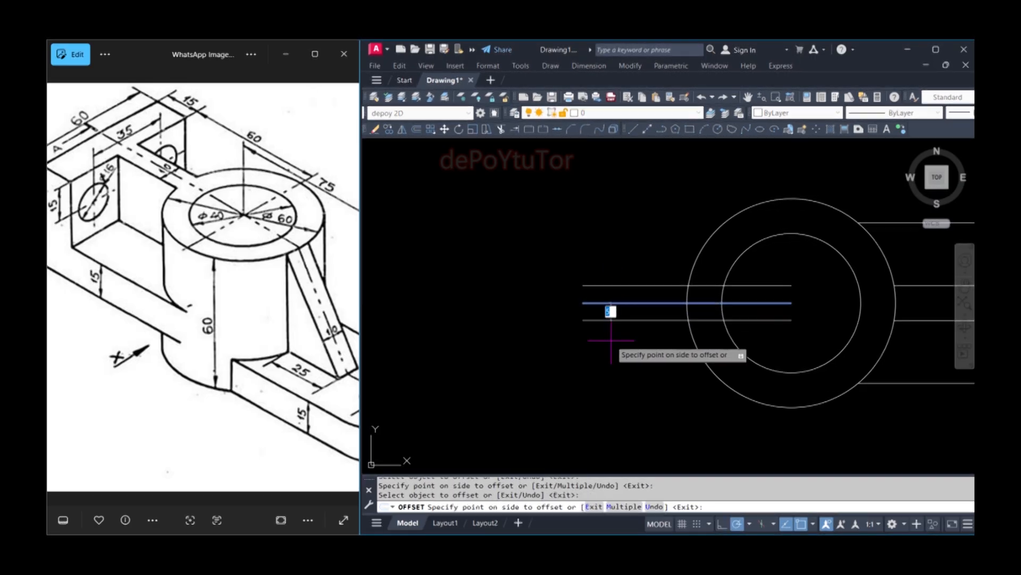
left_click(612, 345)
key("Return")
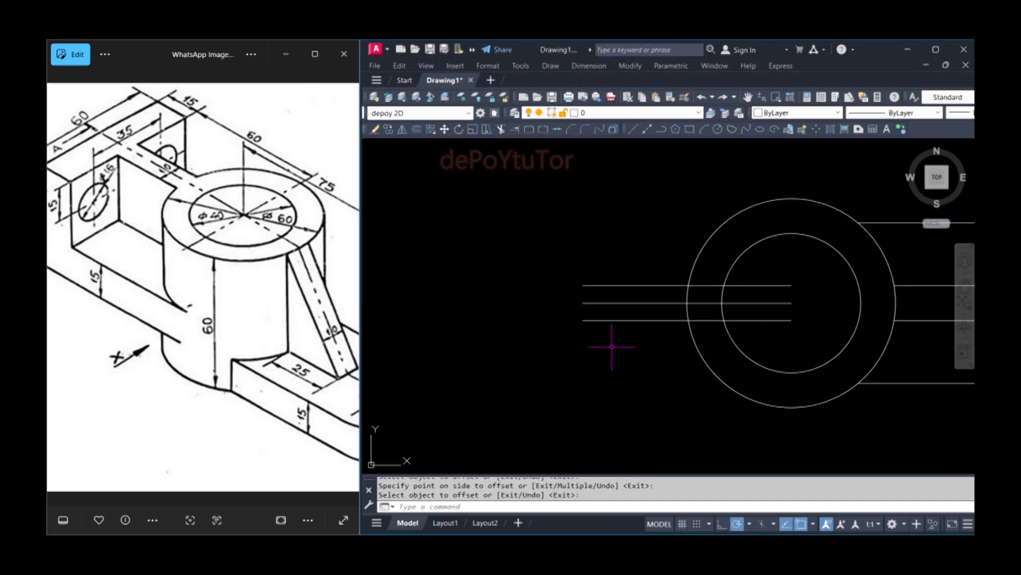
- Draw a rectangle 15 units long and 60 units wide in the free space to the left of the three lines
left_click_drag(125, 168, 162, 169)
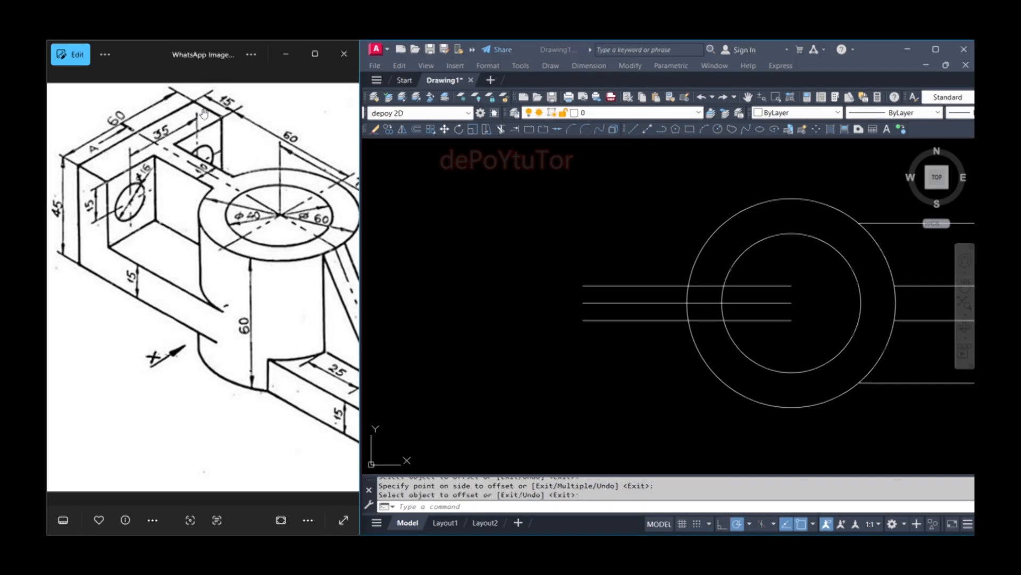
left_click(506, 226)
key("Escape")
type("REC")
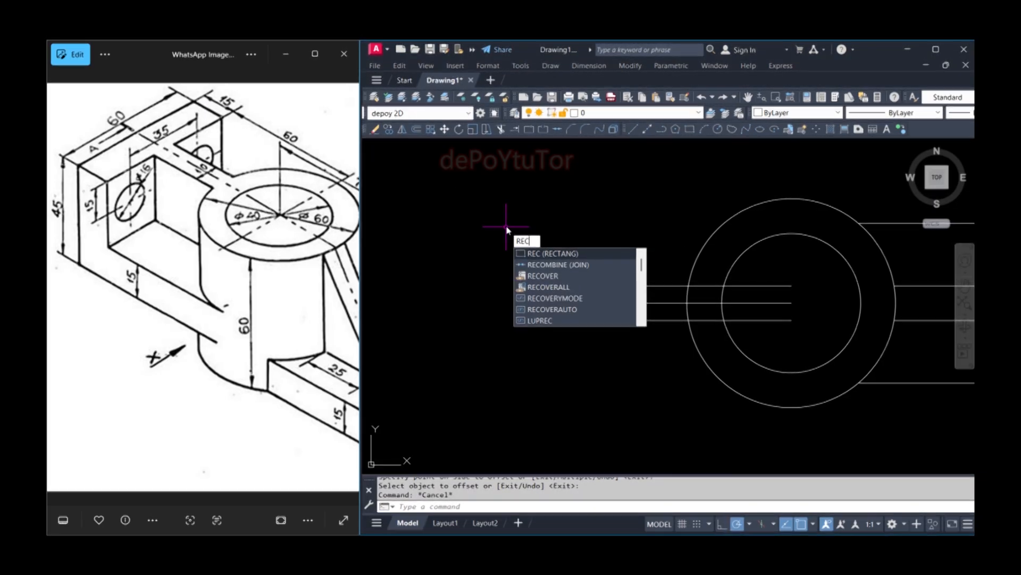
key("Return")
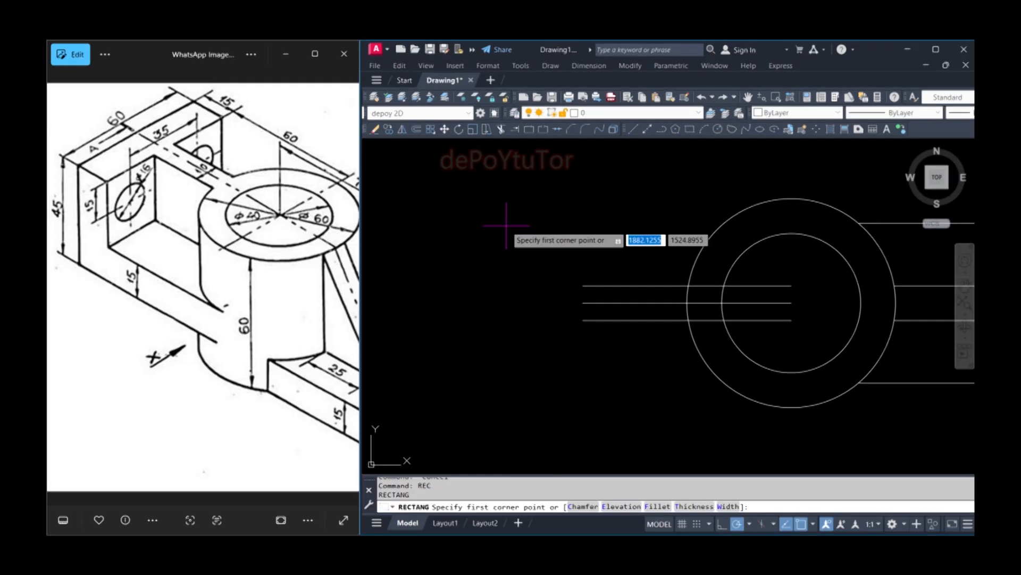
left_click(498, 226)
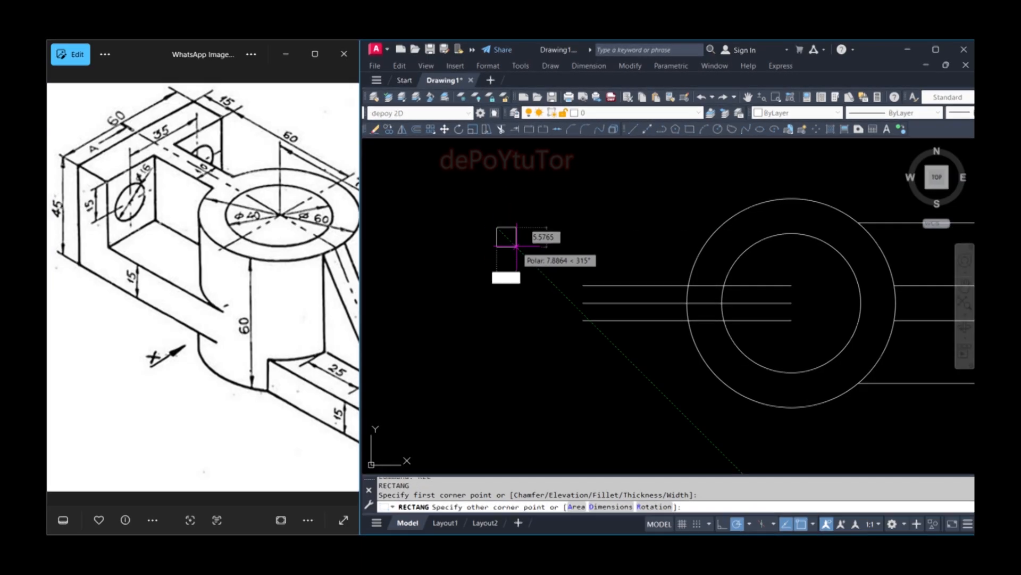
key("Return")
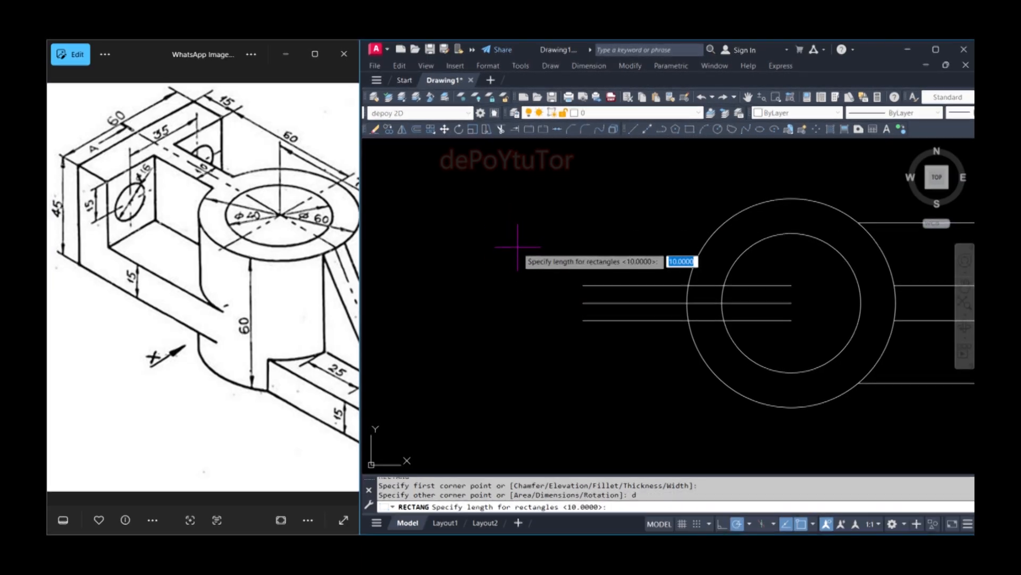
left_click(485, 232)
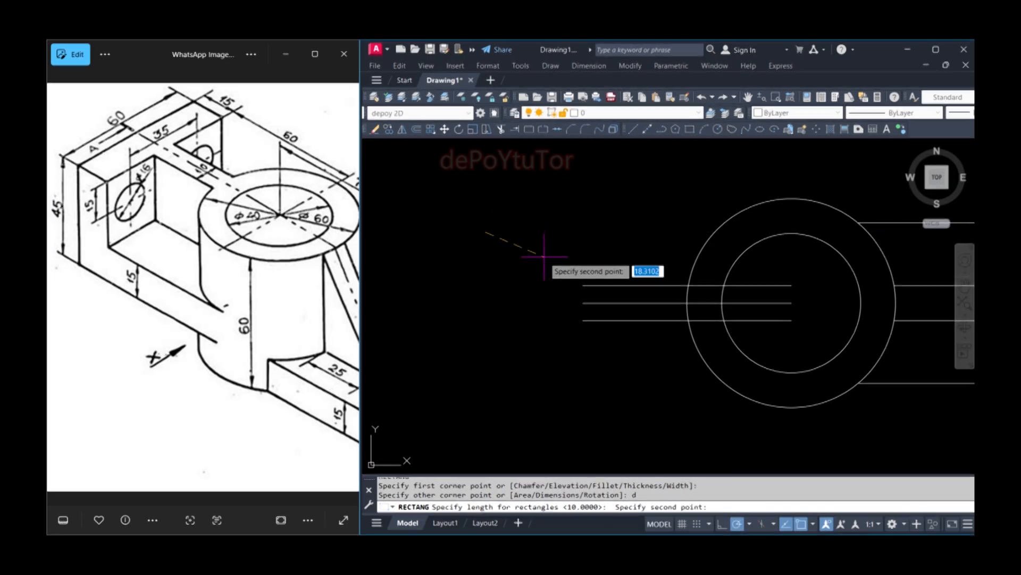
type("15")
key("Return")
type("60")
key("Return")
left_click(496, 284)
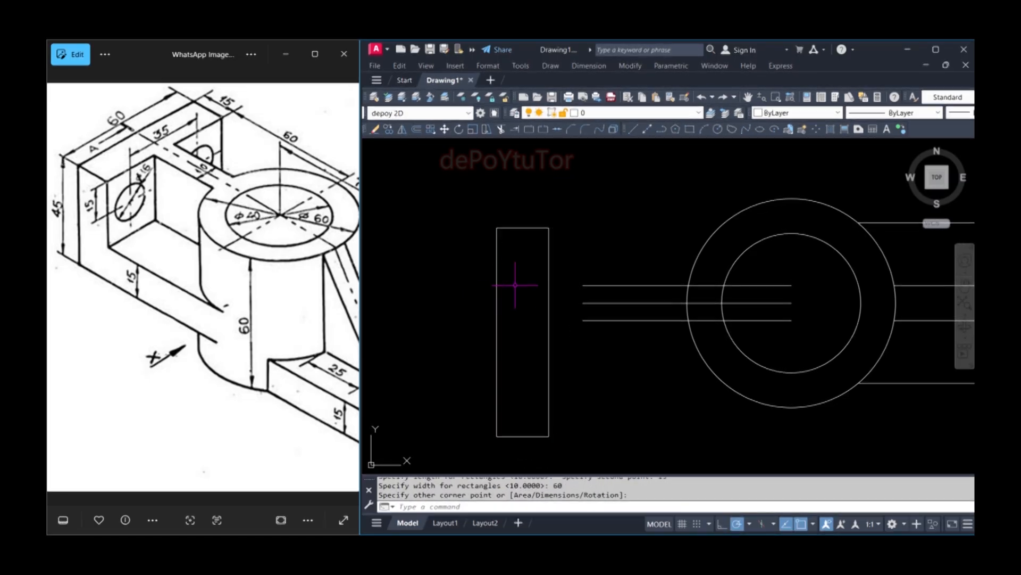
- Move the rectangle so the midpoint of its right edge meets the left end of the centre line
left_click(562, 272)
left_click(540, 303)
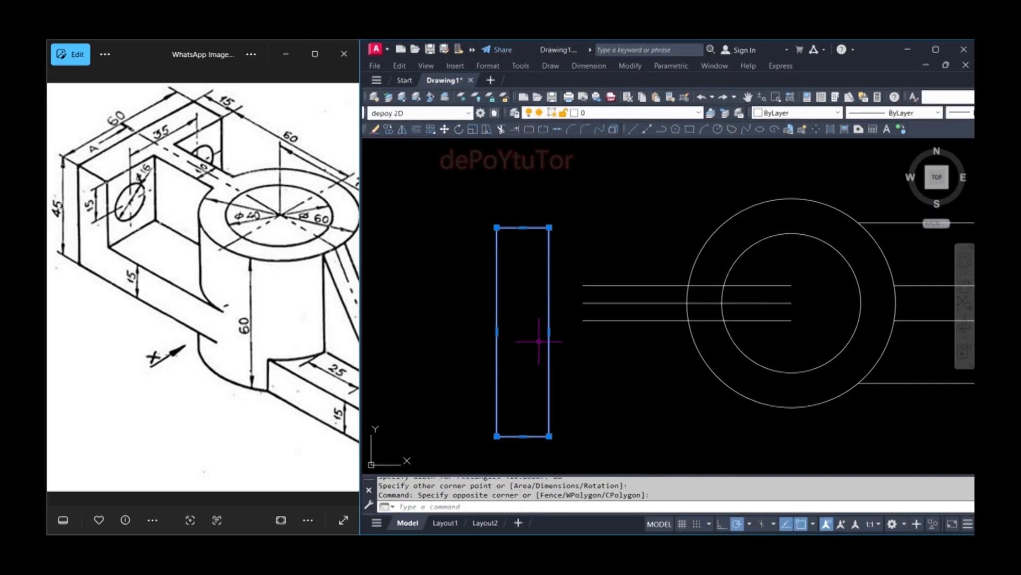
type("m")
key("Return")
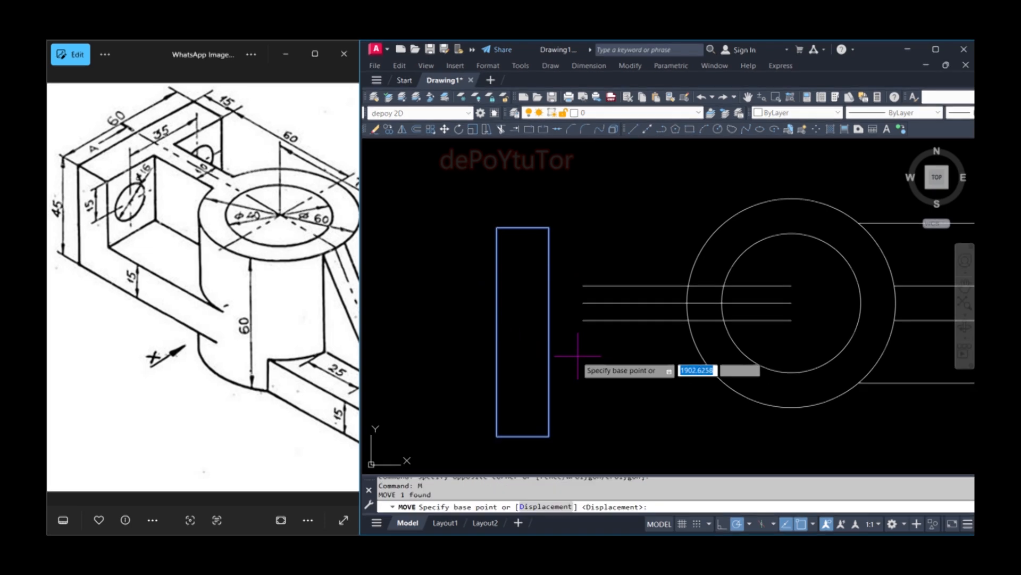
left_click(549, 331)
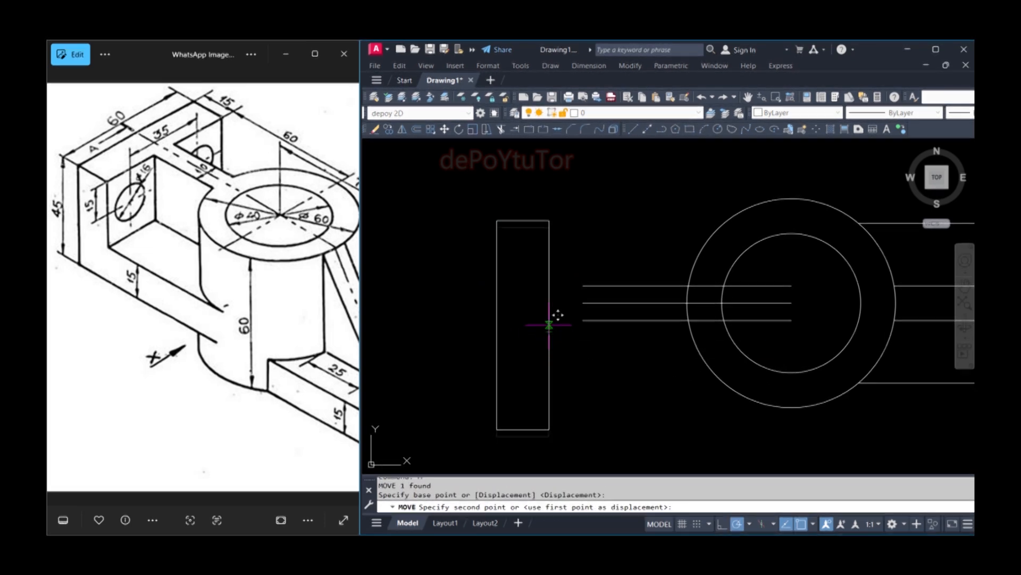
left_click(583, 303)
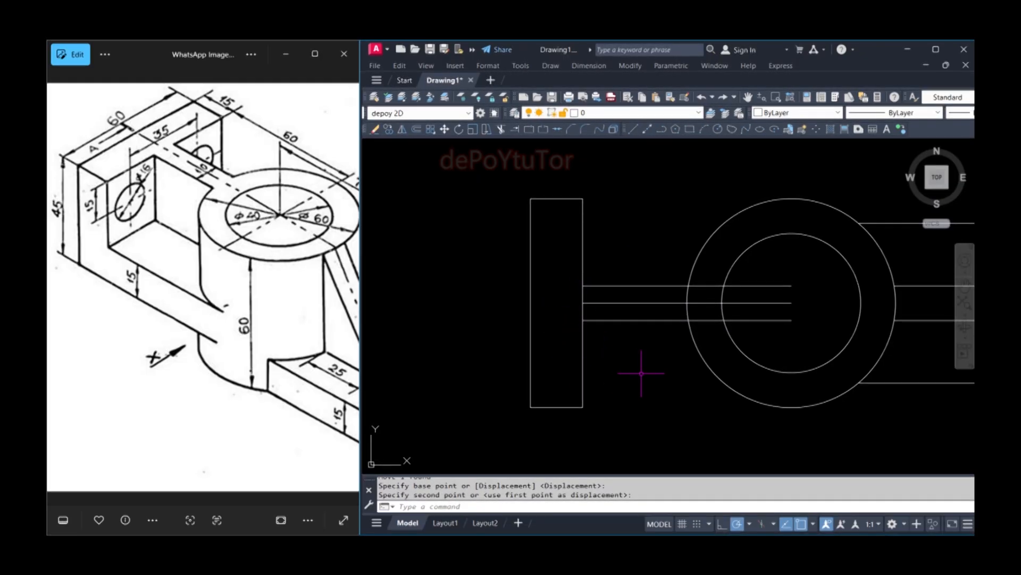
- Trim the centre line and its two offset lines between the outer and inner circles
key("Escape")
type("tr")
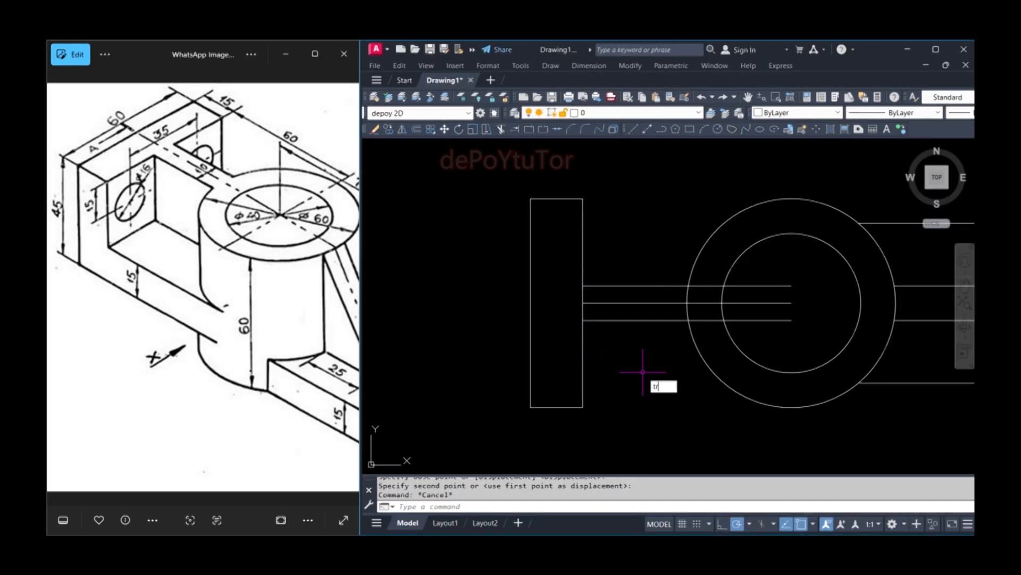
key("Return")
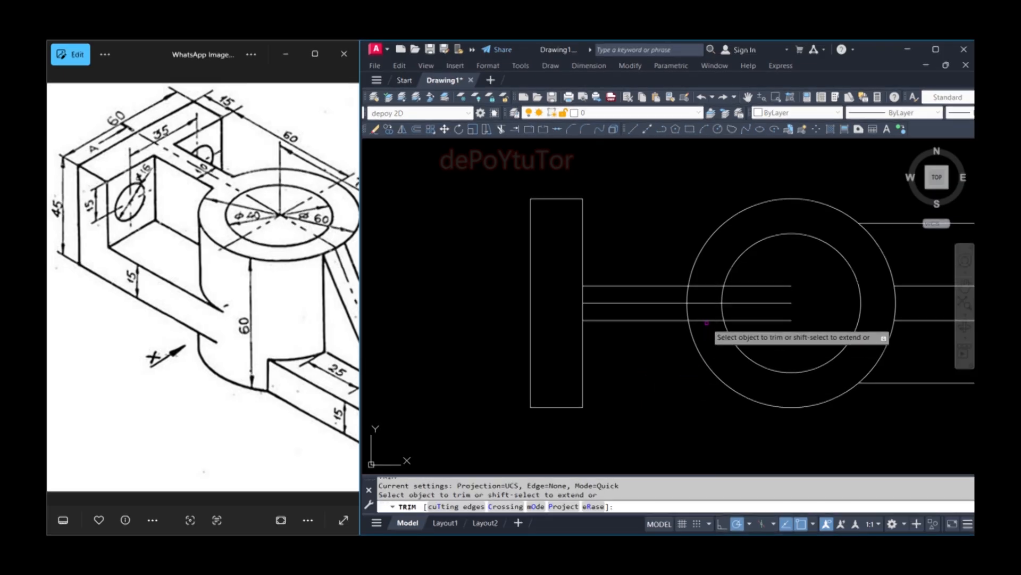
left_click(708, 319)
left_click(708, 303)
left_click(707, 286)
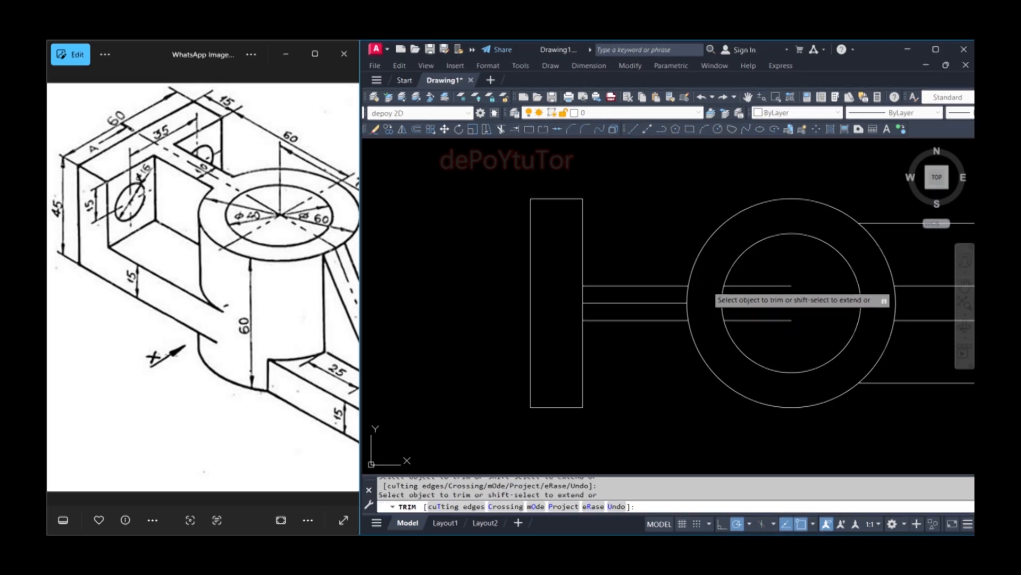
- Erase the three line pieces inside the inner circle and the centre line between the rectangle and the outer circle
left_click(786, 270)
type("e")
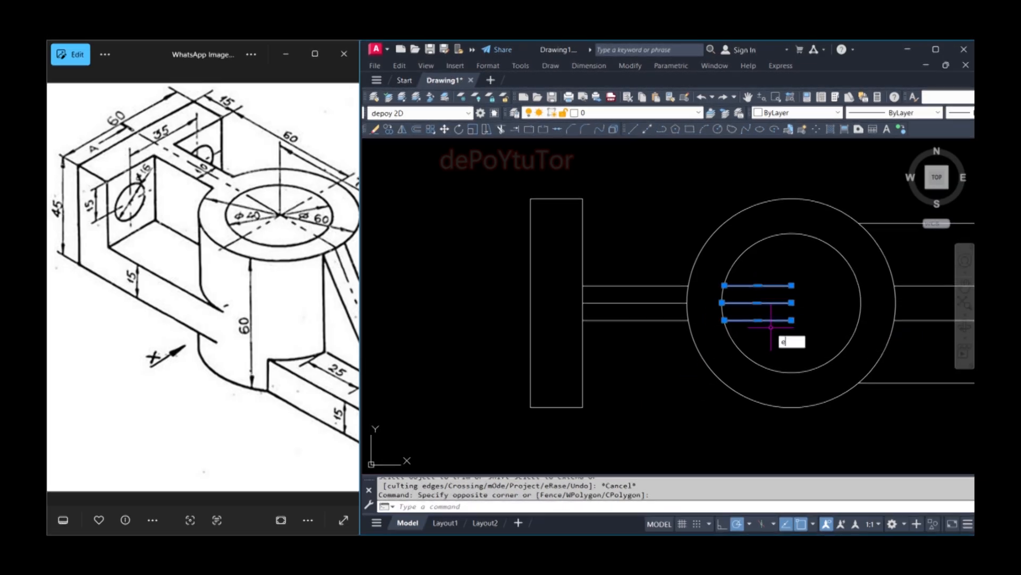
key("Return")
key("Escape")
left_click(633, 303)
key("Escape")
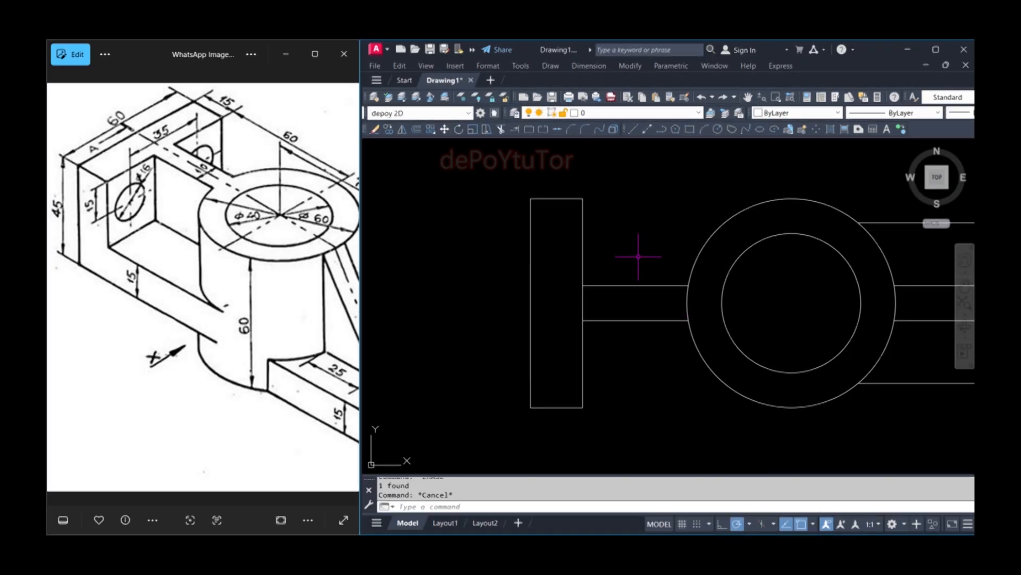
- Draw horizontal polylines from the rectangle's upper and lower right corners to the top and bottom quadrants of the outer circle
key("Return")
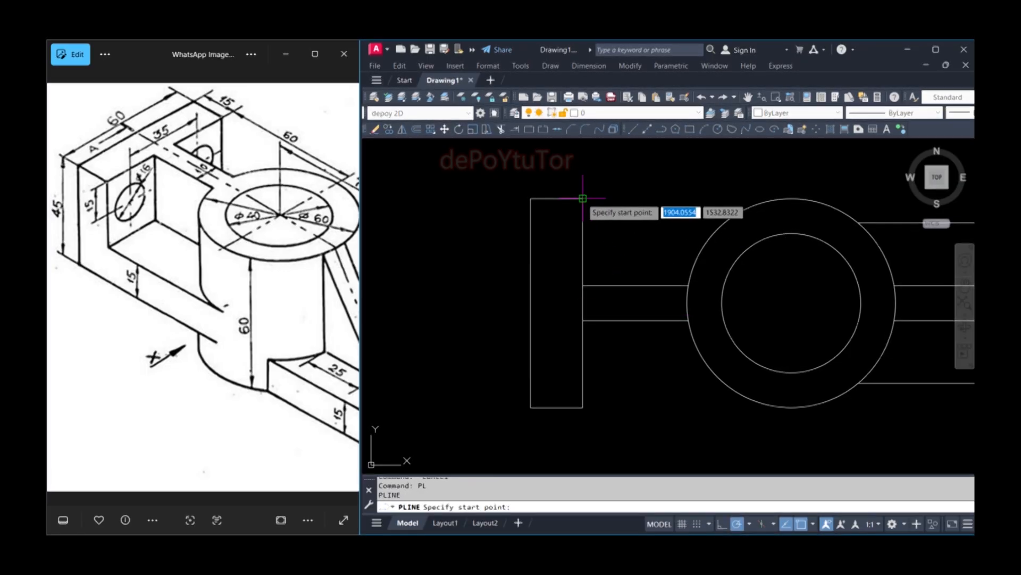
left_click(582, 199)
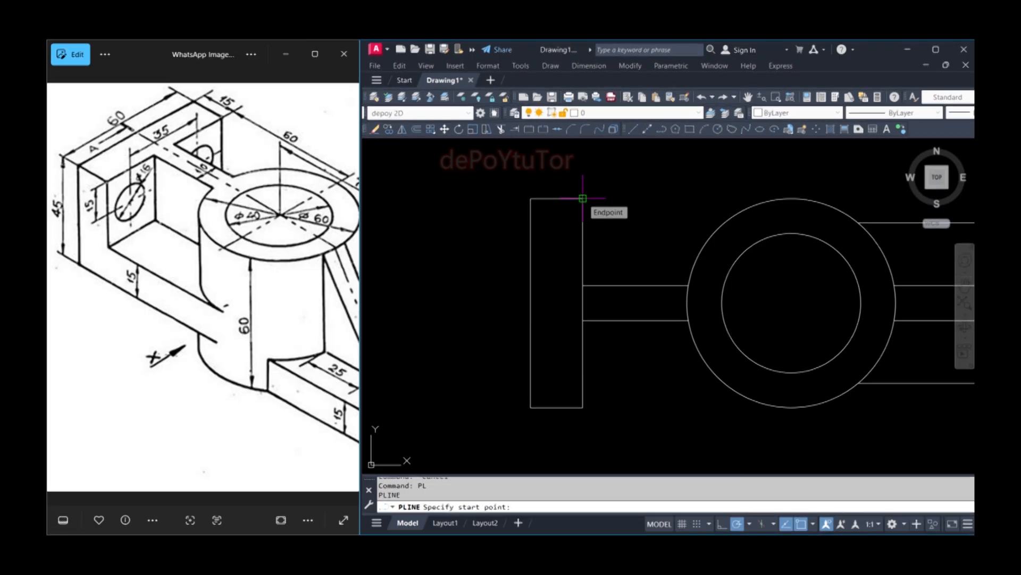
left_click(791, 199)
key("Return")
key("Return")
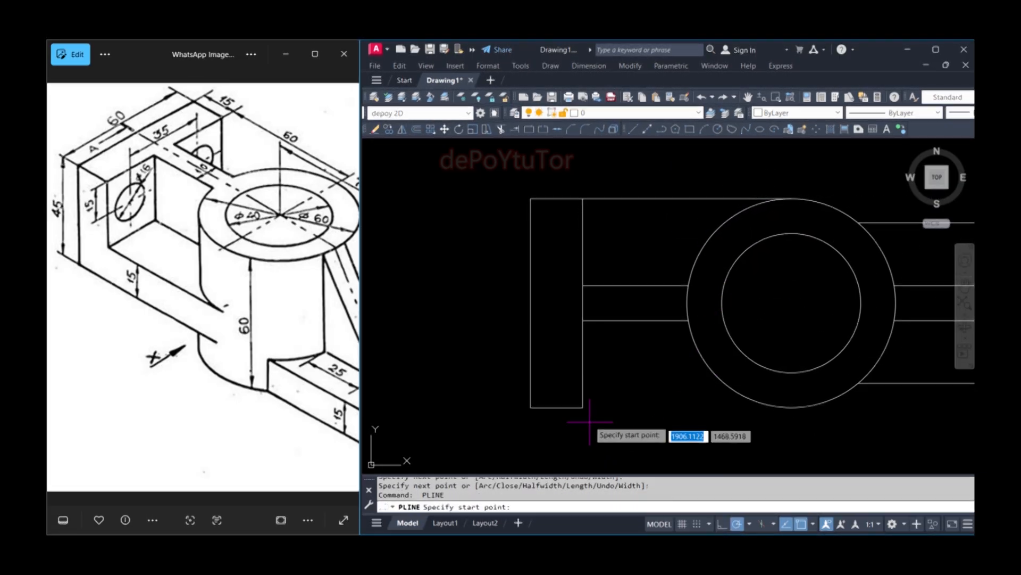
left_click(582, 407)
left_click(789, 407)
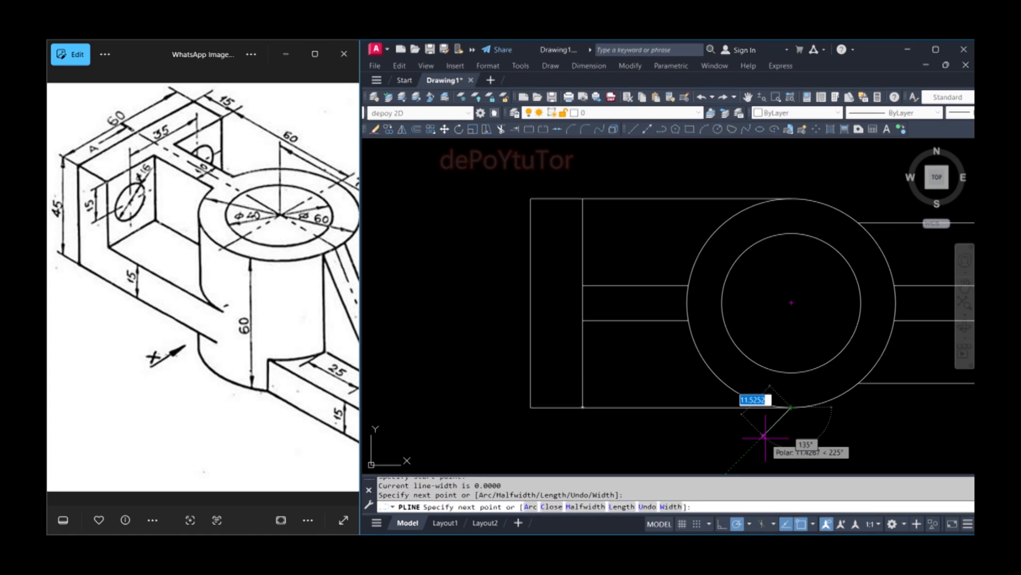
key("Return")
key("Escape")
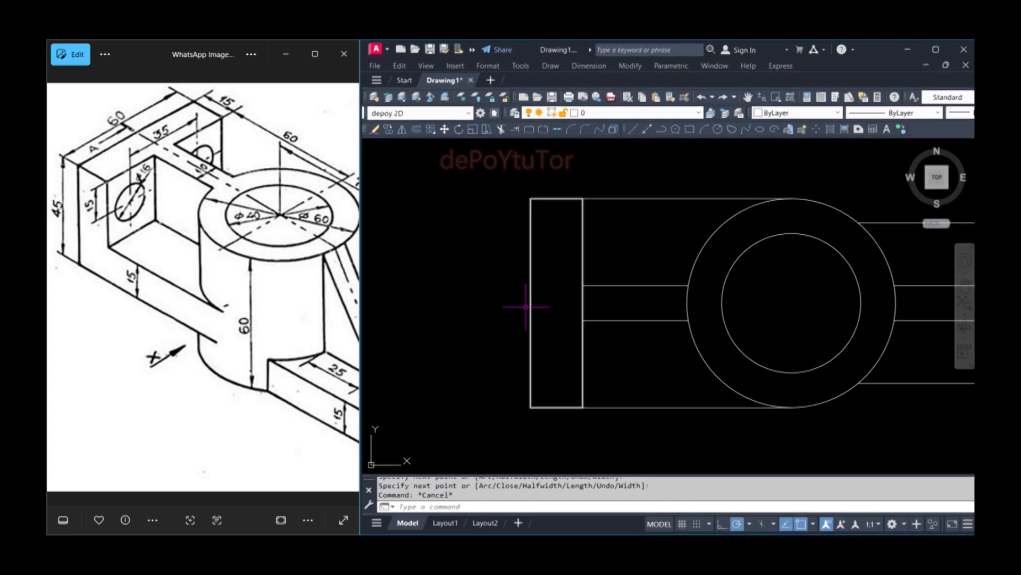
- Switch the workspace to 3D Modeling
scroll(503, 303, "down", 4)
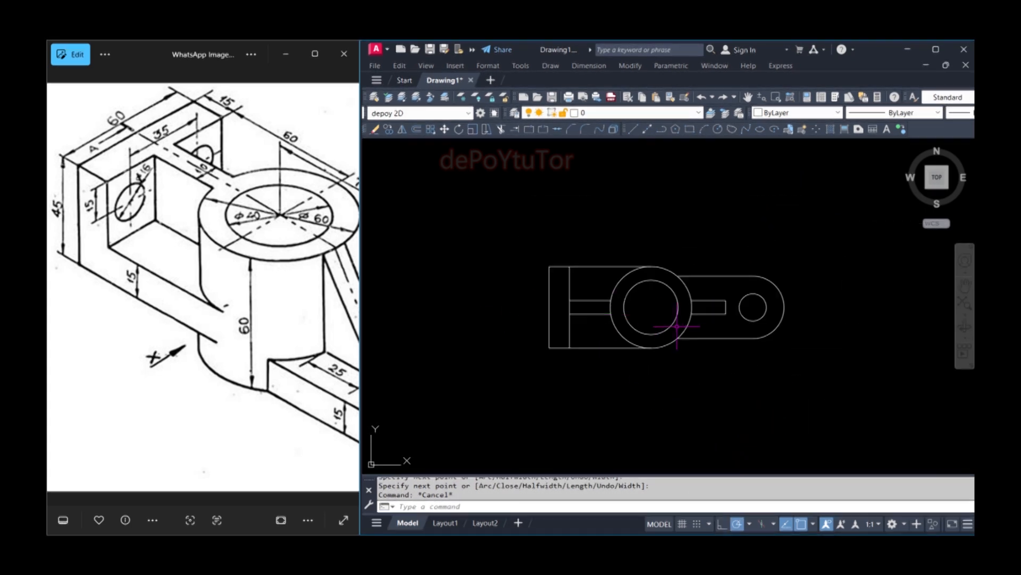
scroll(704, 321, "up", 2)
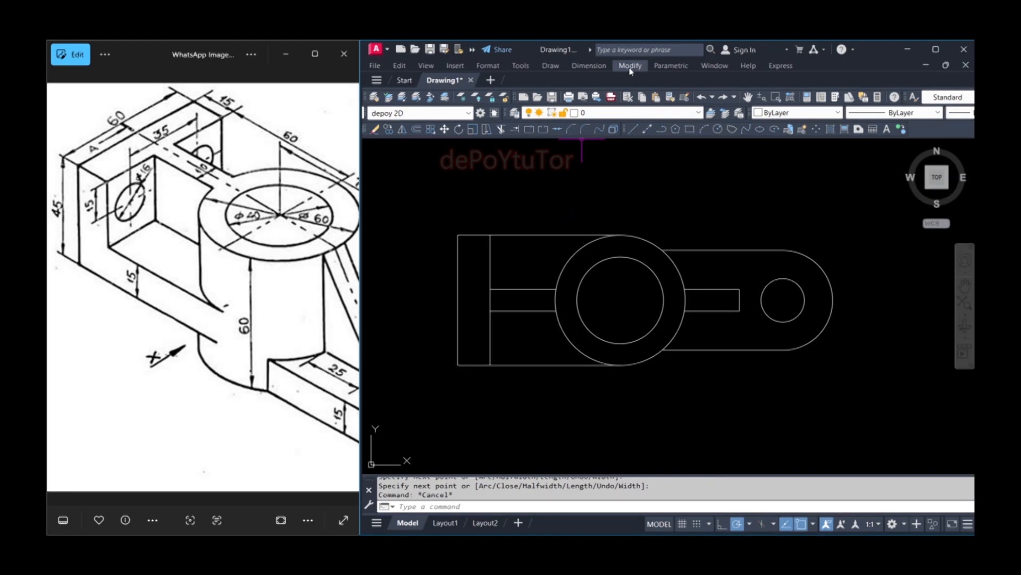
left_click(426, 65)
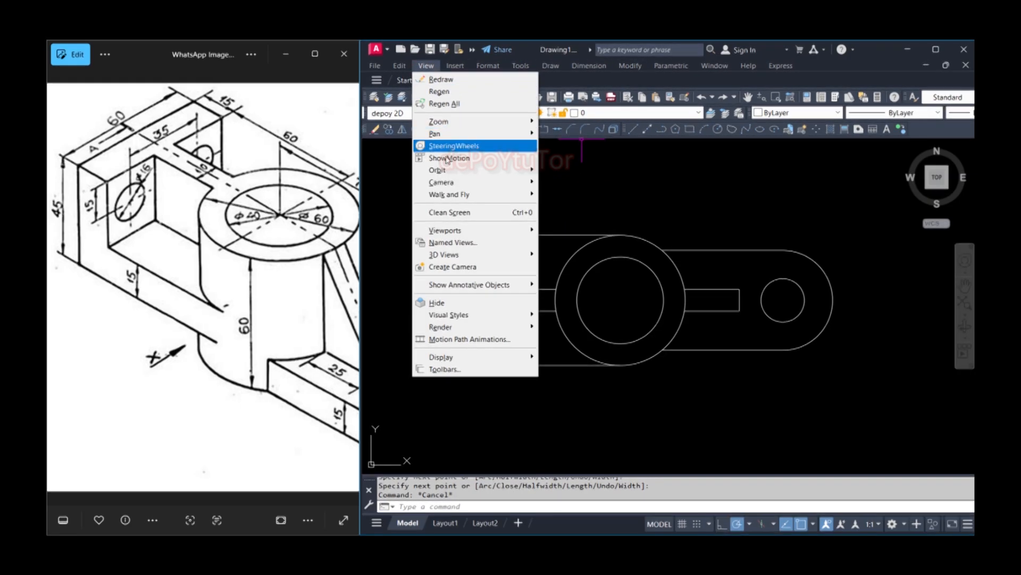
left_click(616, 166)
key("Escape")
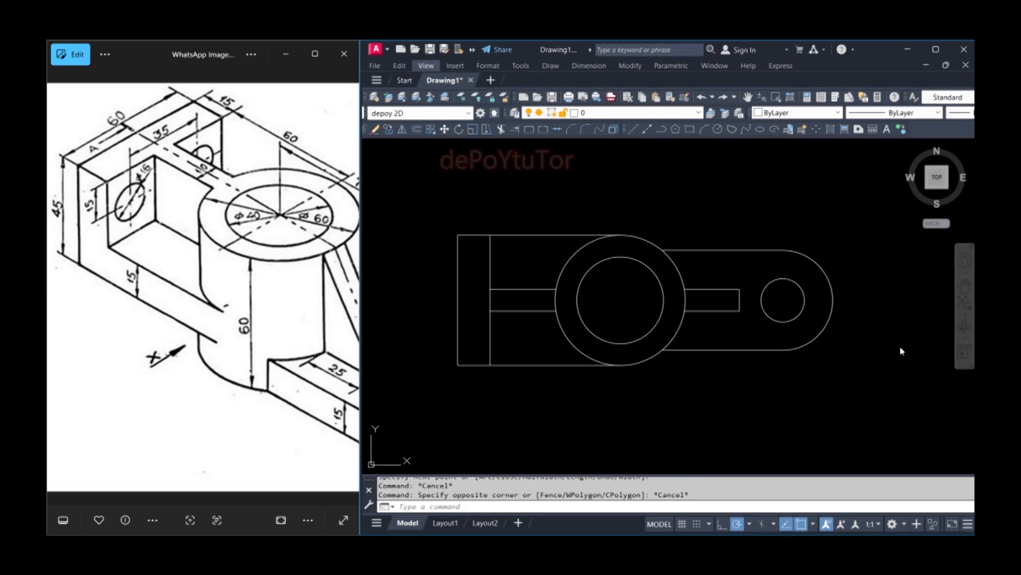
left_click(905, 525)
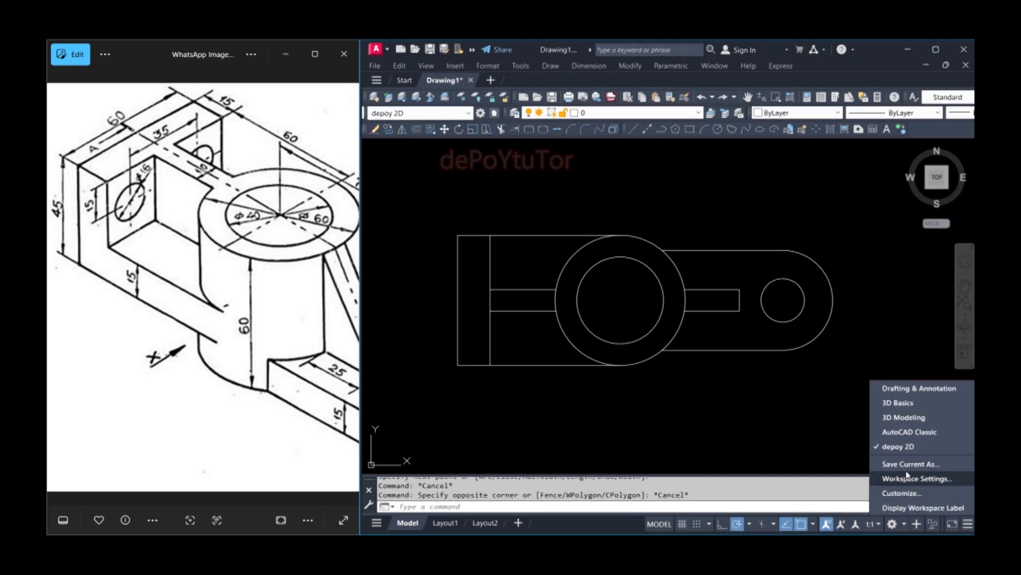
left_click(911, 418)
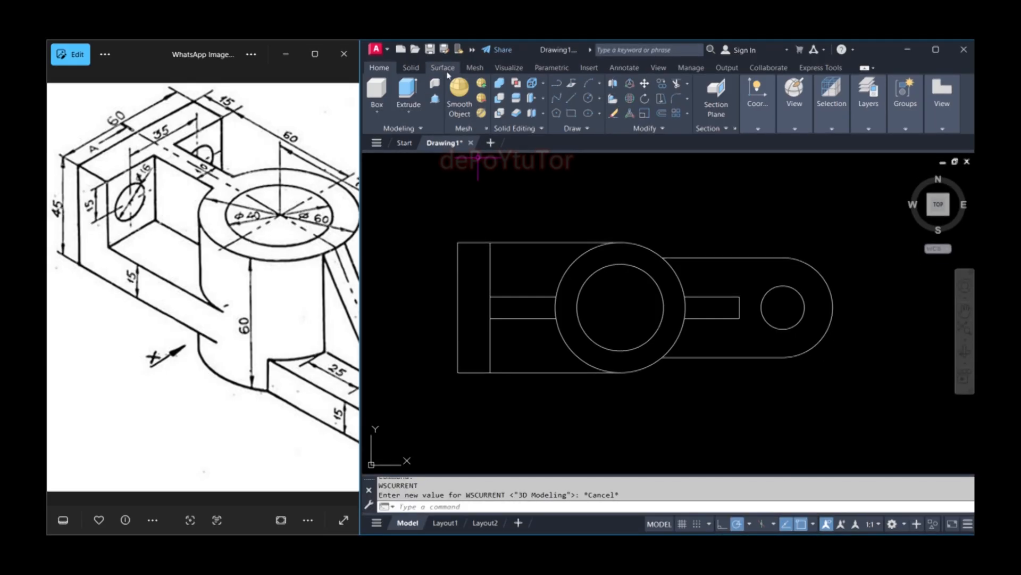
- Set the drawing view to SE Isometric
left_click(660, 69)
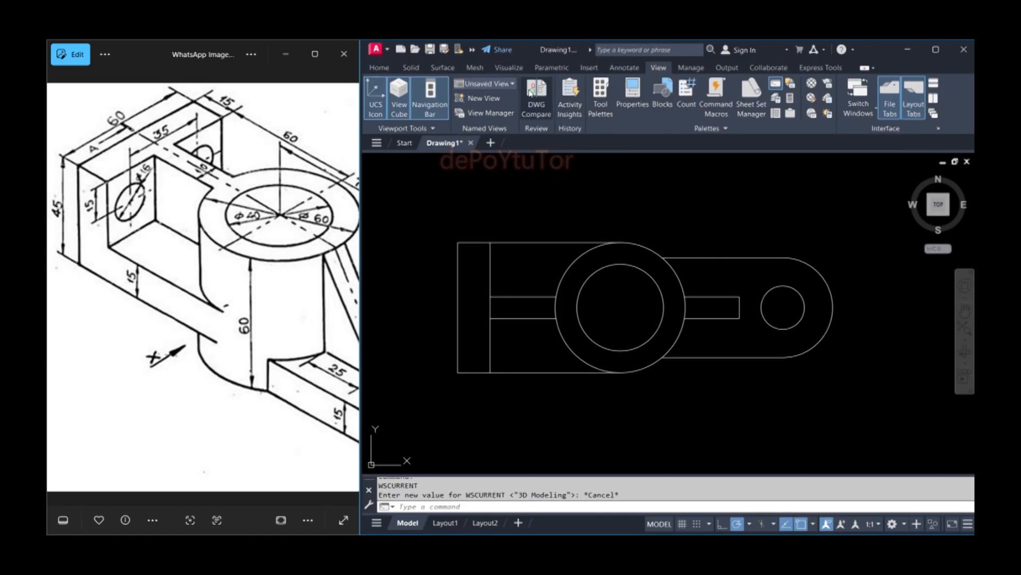
left_click(510, 84)
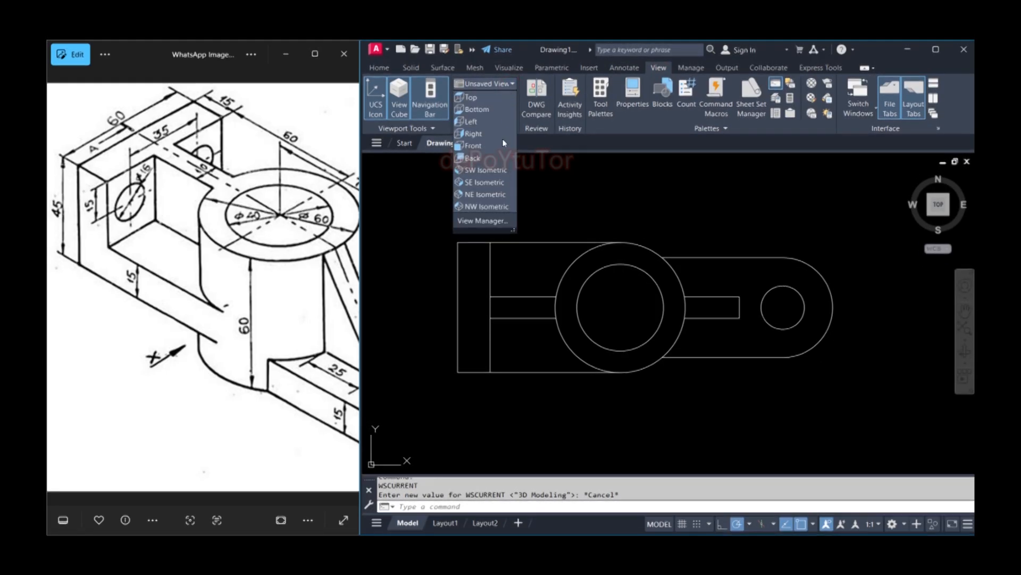
left_click(496, 183)
scroll(599, 300, "down", 2)
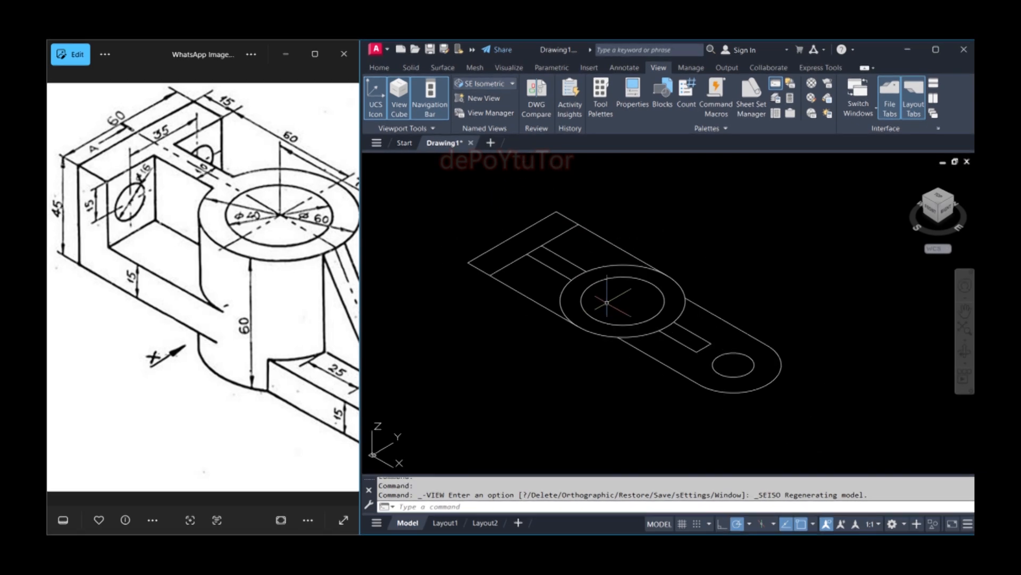
scroll(644, 274, "down", 2)
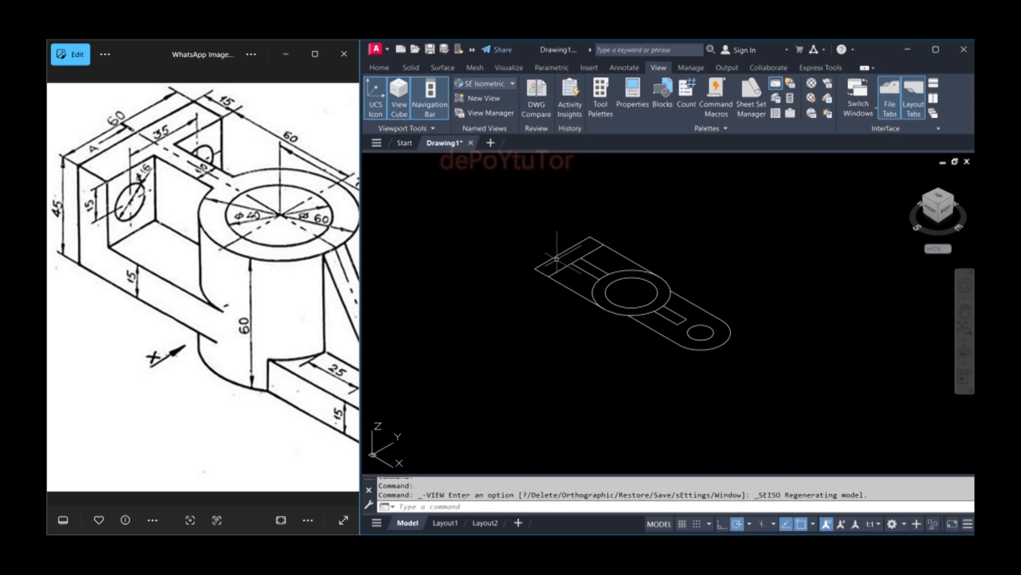
- Copy the entire plan drawing to an empty area beside the original
left_click(480, 218)
left_click(767, 376)
type("c")
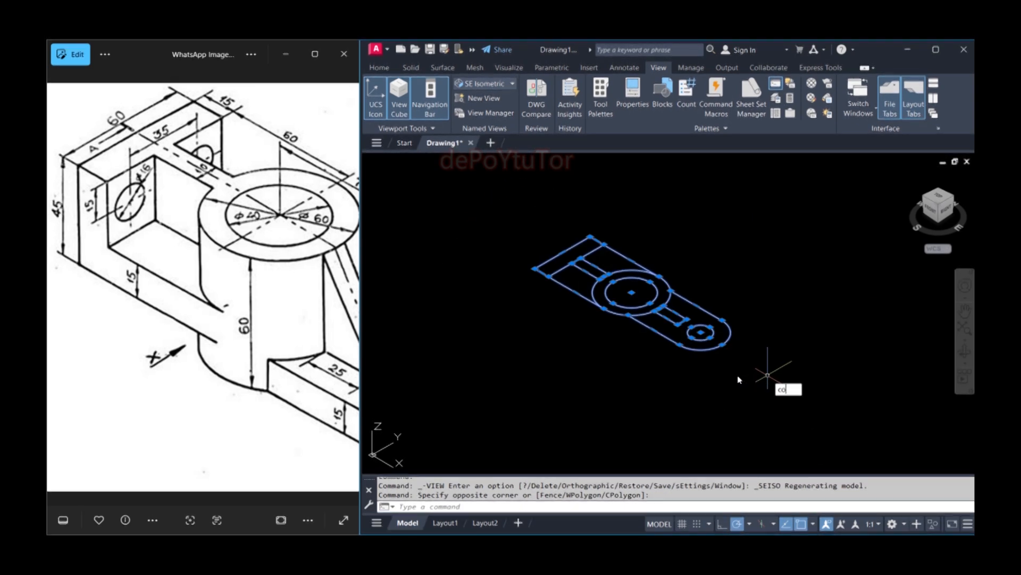
type("o")
key("Return")
left_click(616, 366)
scroll(619, 369, "down", 3)
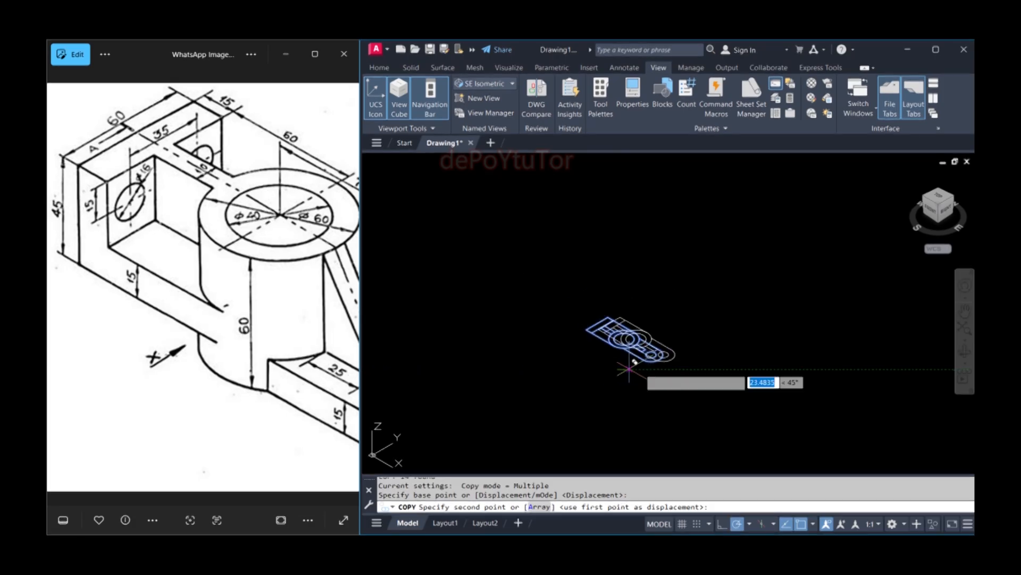
left_click(715, 367)
key("Escape")
scroll(742, 323, "up", 6)
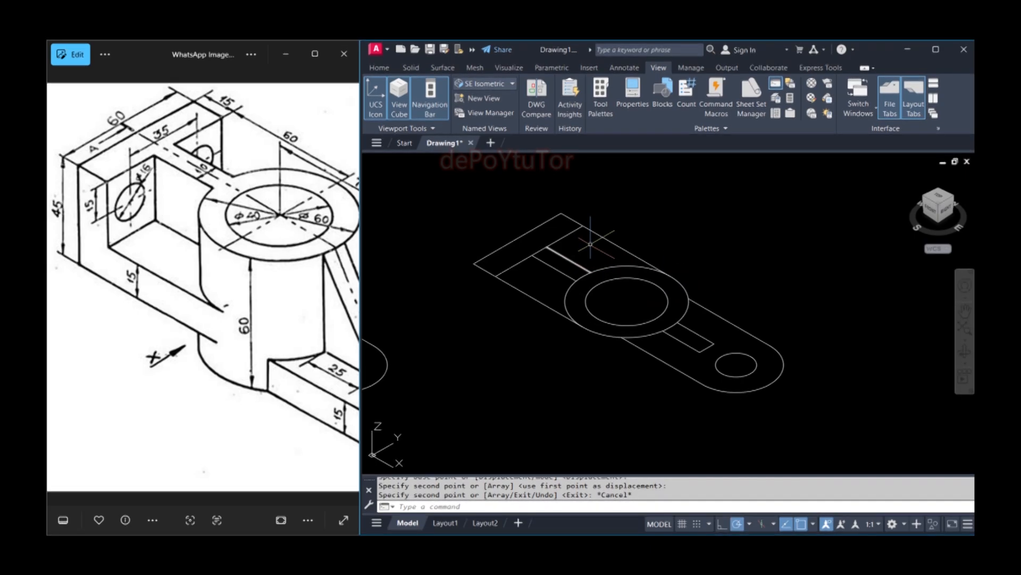
key("Escape")
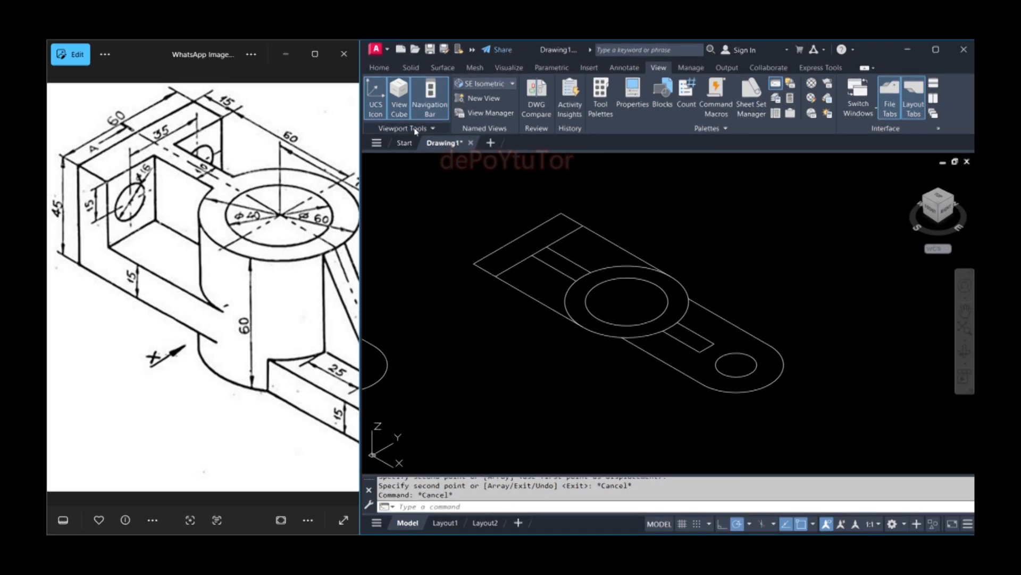
left_click(380, 68)
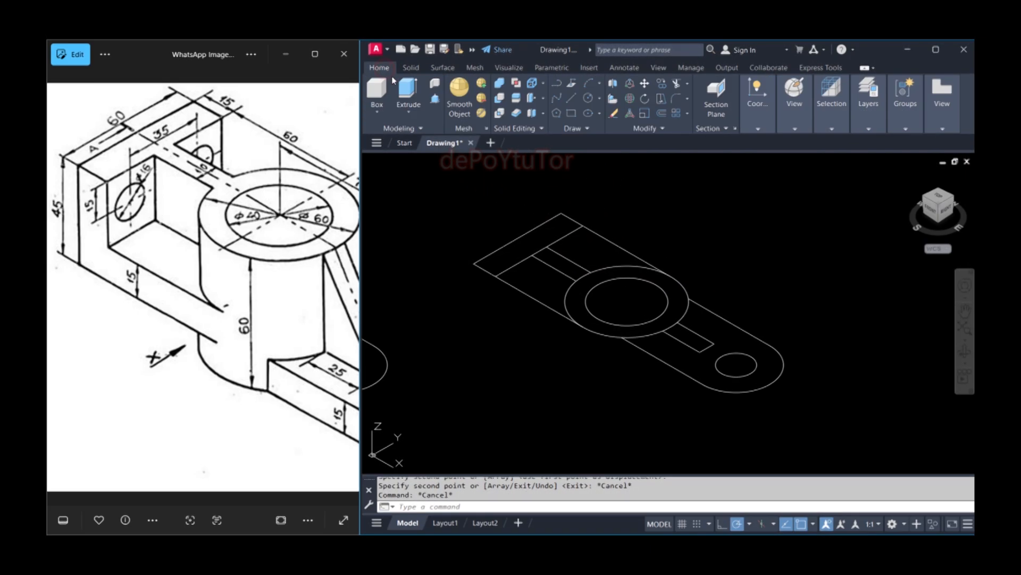
left_click(436, 101)
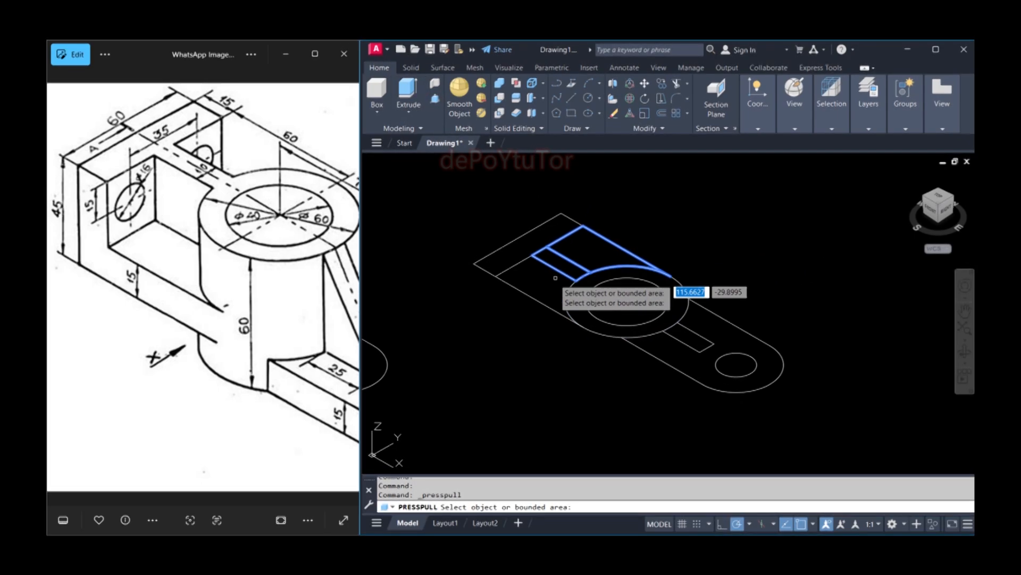
key("Return")
key("Escape")
key("Escape")
- In the copied plan, trim the two outer-circle arcs lying between the plate side and the rounded arm side
type("tr")
key("space")
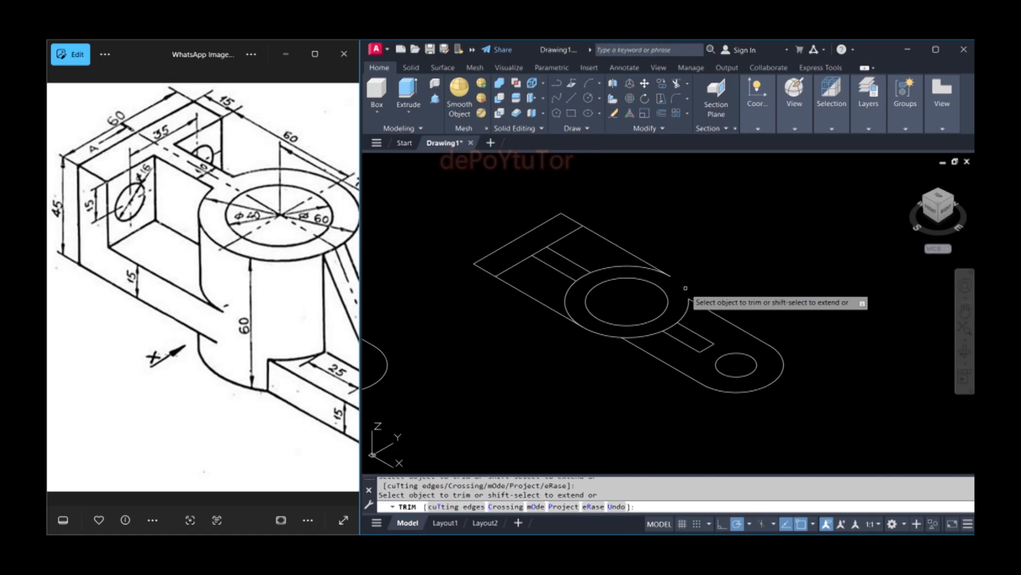
left_click(685, 288)
key("Escape")
- Erase the large inner circle from the copied plan
left_click(600, 333)
left_click(607, 308)
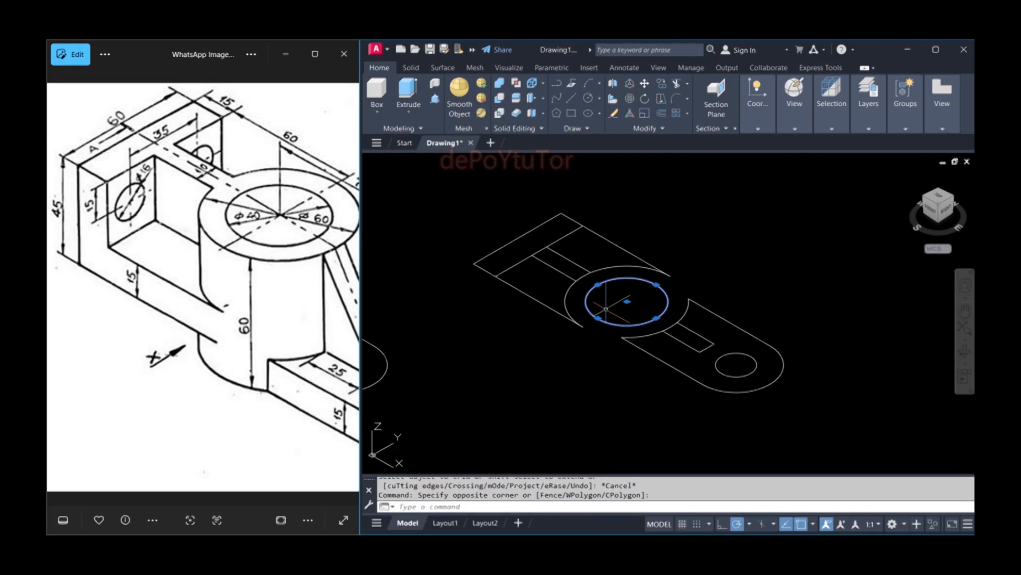
type("E")
key("space")
key("Escape")
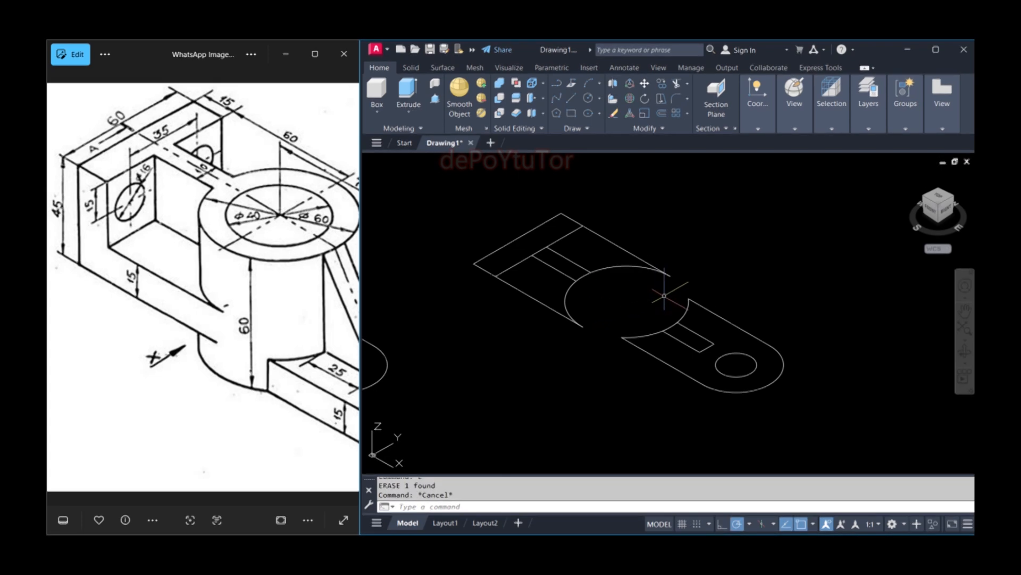
- Presspull the end plate rectangle up 45 and the narrow rib strip beside it to the plate's full height
left_click(435, 99)
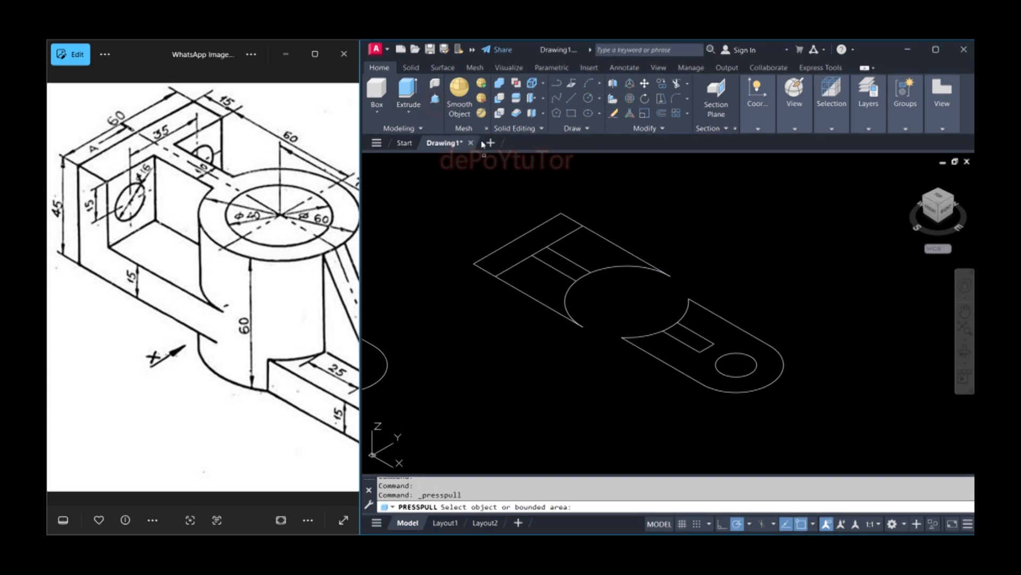
left_click(532, 244)
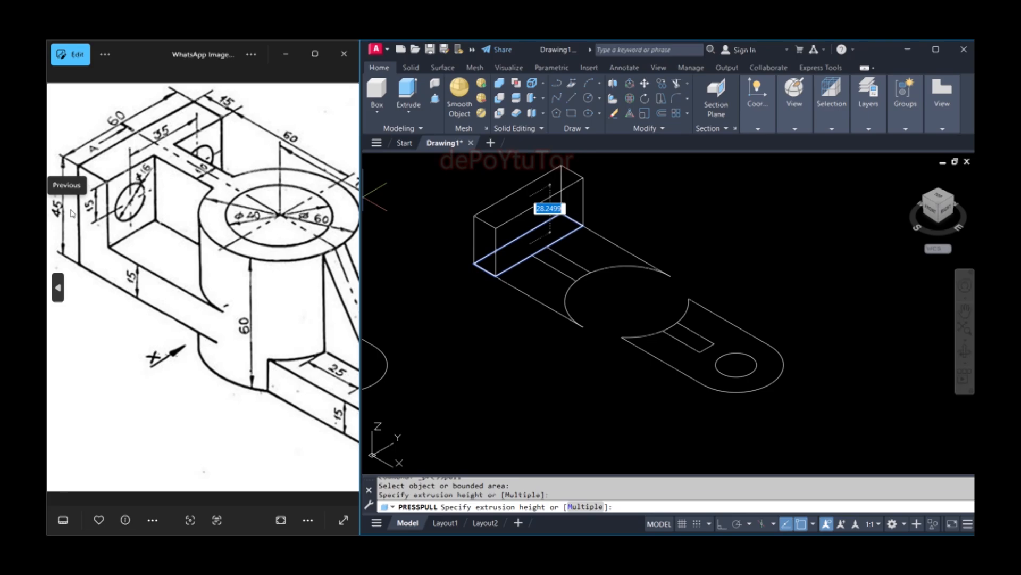
type("45")
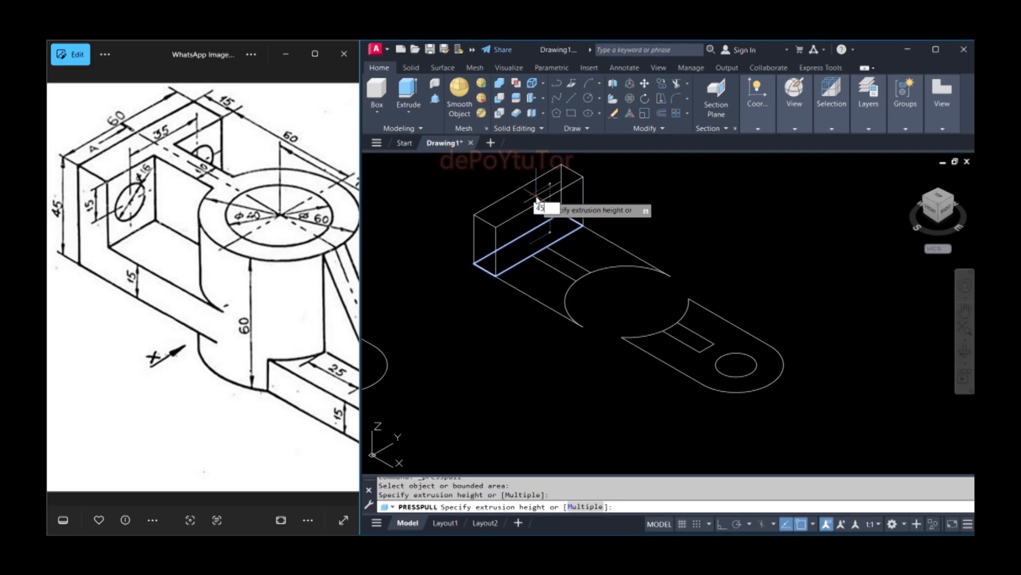
key("Return")
left_click(553, 260)
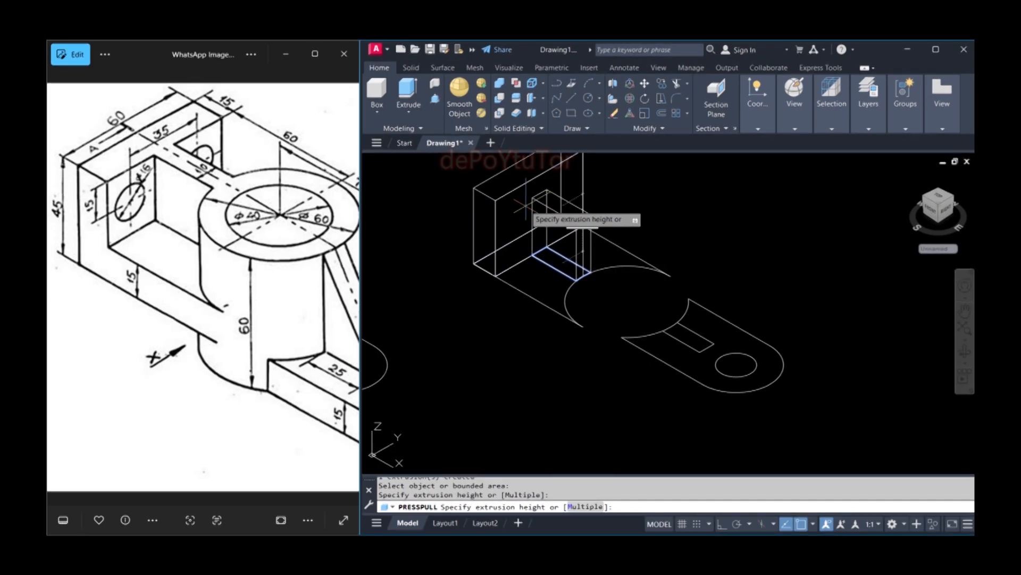
left_click(560, 203)
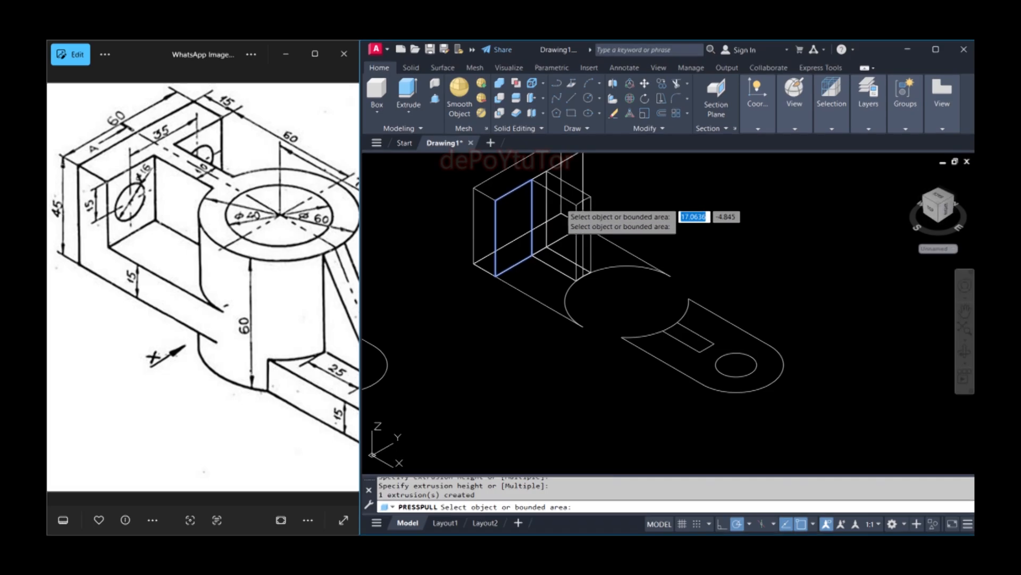
- Presspull the two areas on either side of the rib, between the end plate and the arc, up 15
left_click(600, 258)
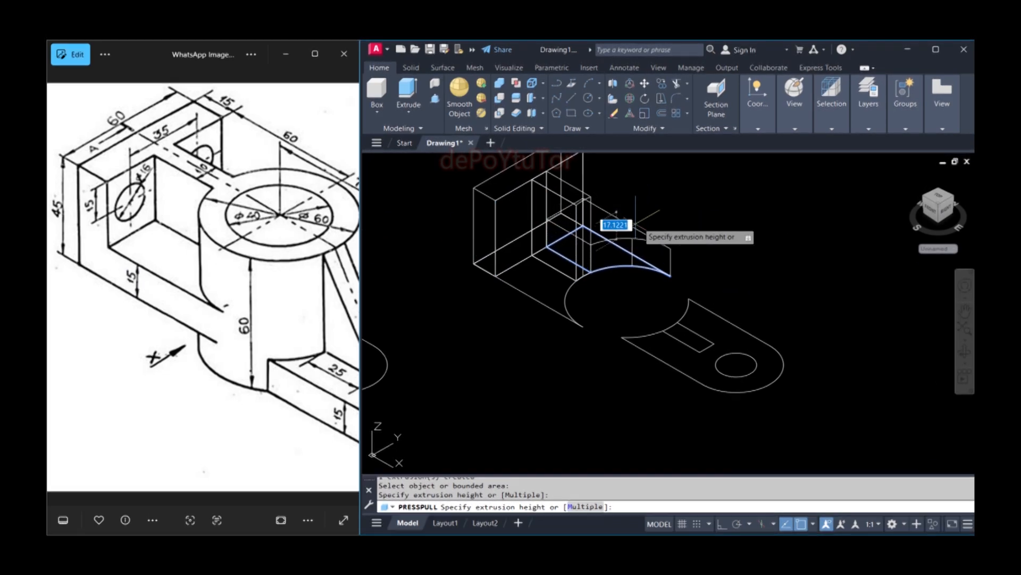
type("15")
key("Return")
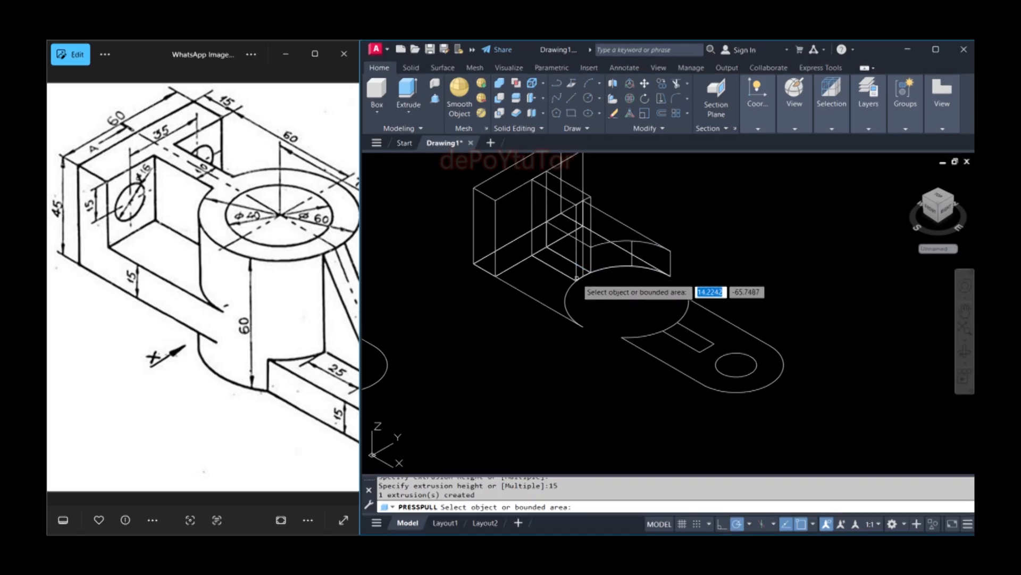
left_click(536, 287)
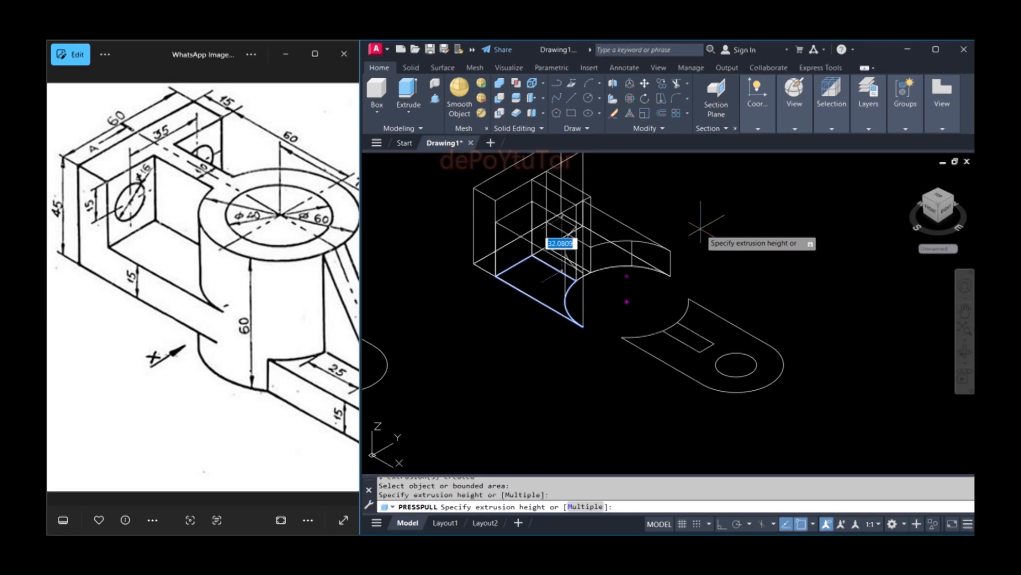
type("15")
key("Return")
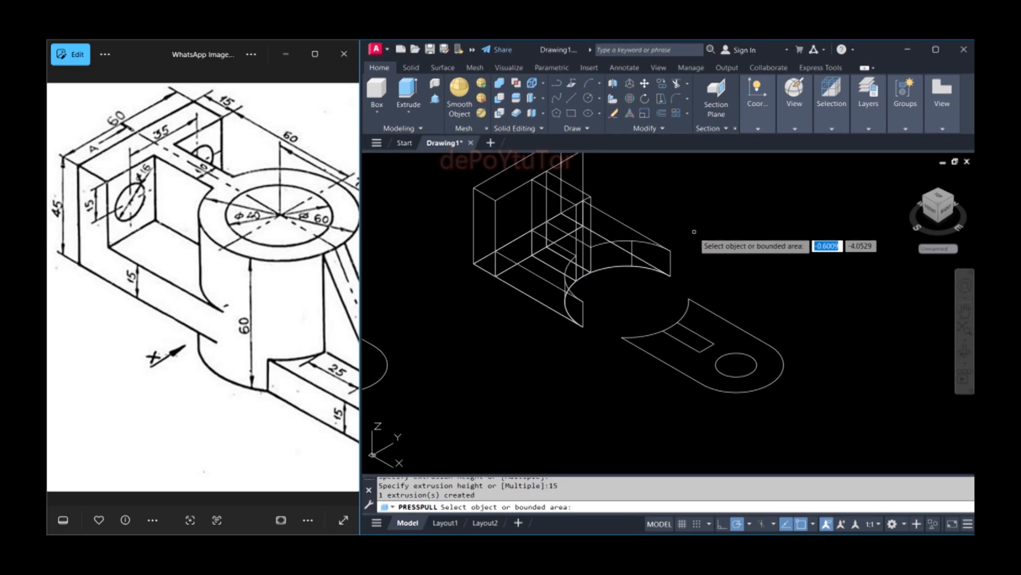
key("Return")
- Set the visual style to Conceptual
middle_click_drag(650, 209, 655, 245)
left_click(509, 67)
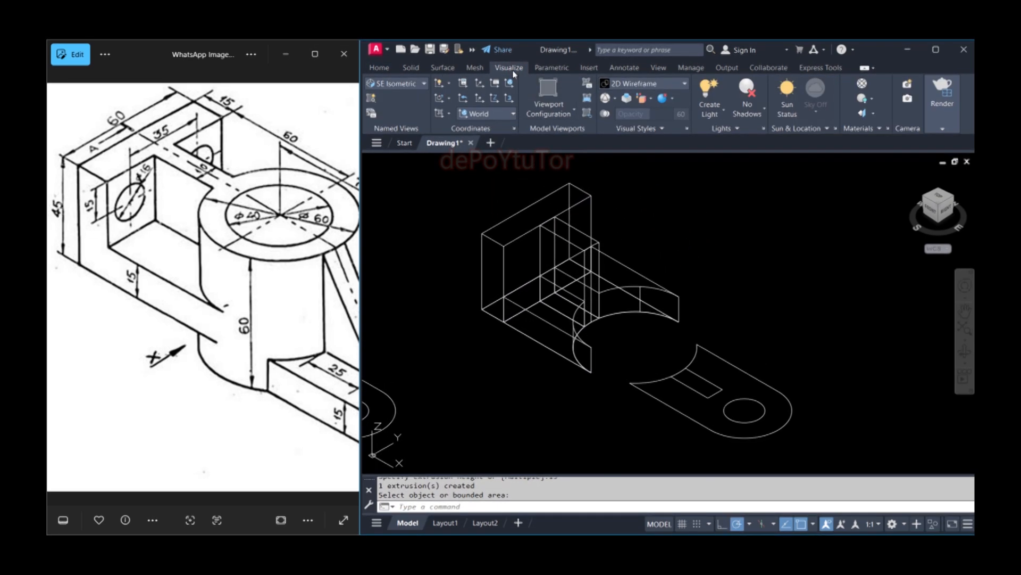
left_click(634, 90)
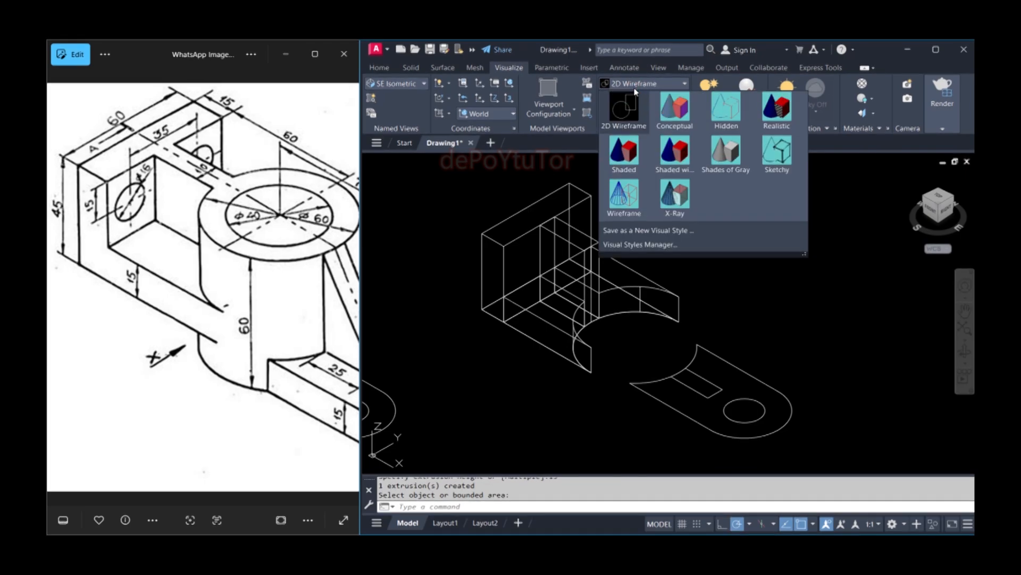
left_click(673, 112)
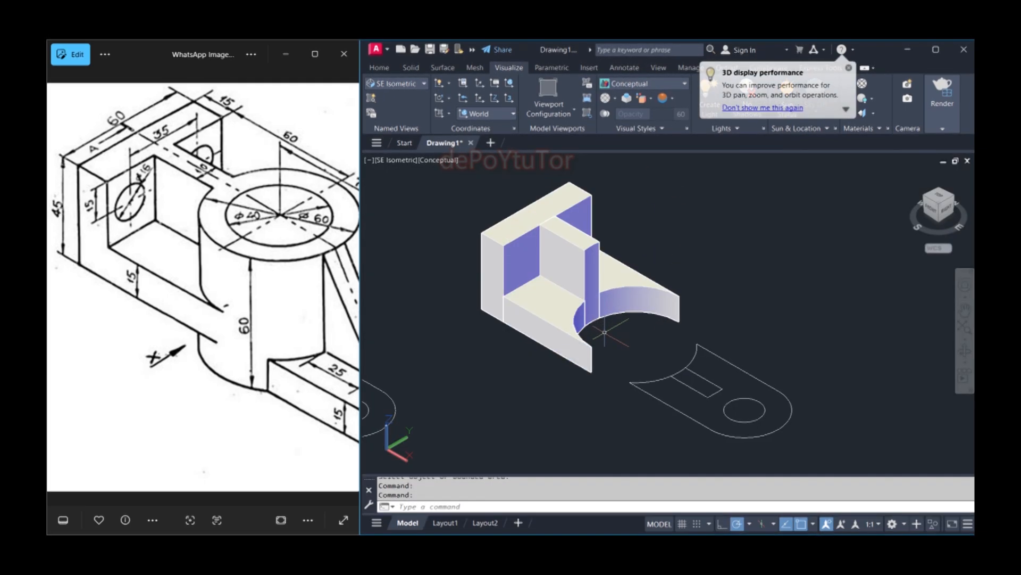
- Copy the small rib outline on the rounded arm and its adjoining arc about 95 units along the 90° direction
left_click(379, 67)
left_click(436, 99)
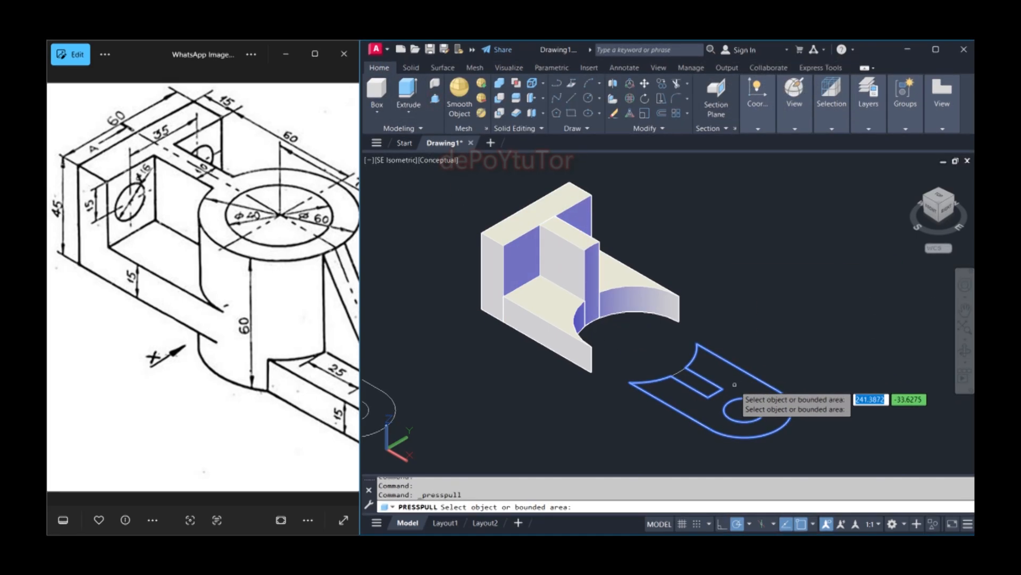
left_click(656, 351)
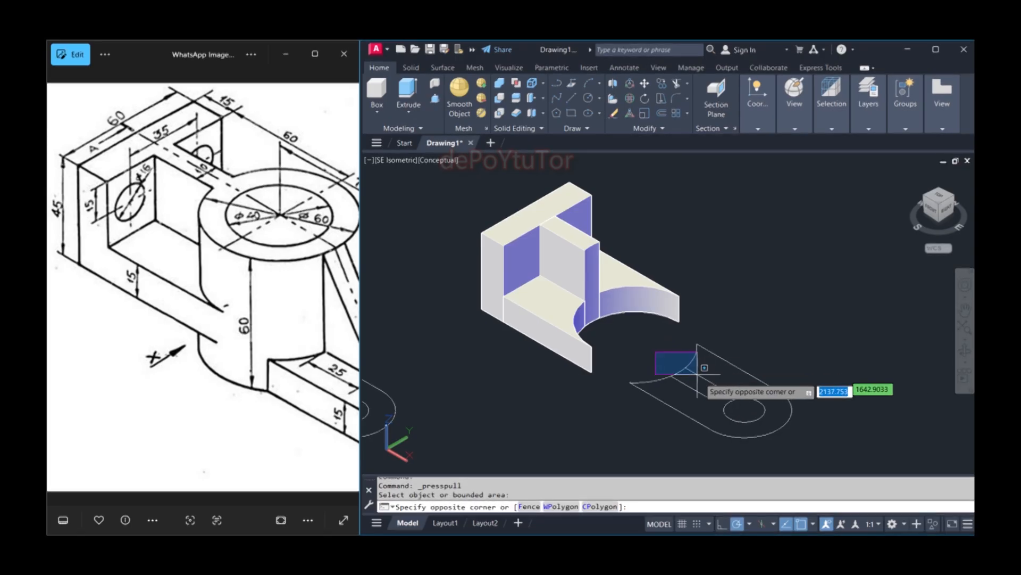
left_click(728, 400)
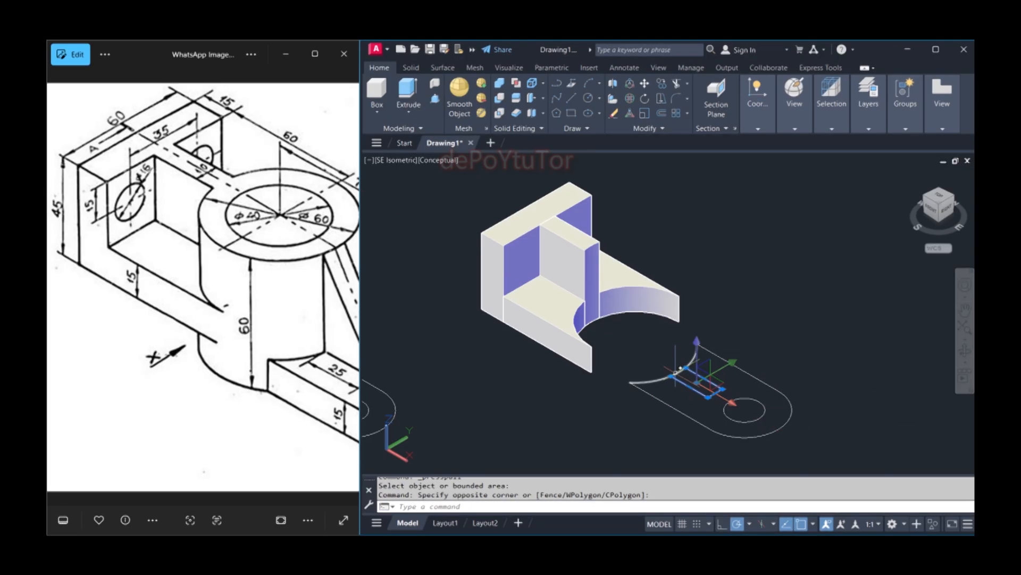
type("co")
key("Return")
left_click(704, 375)
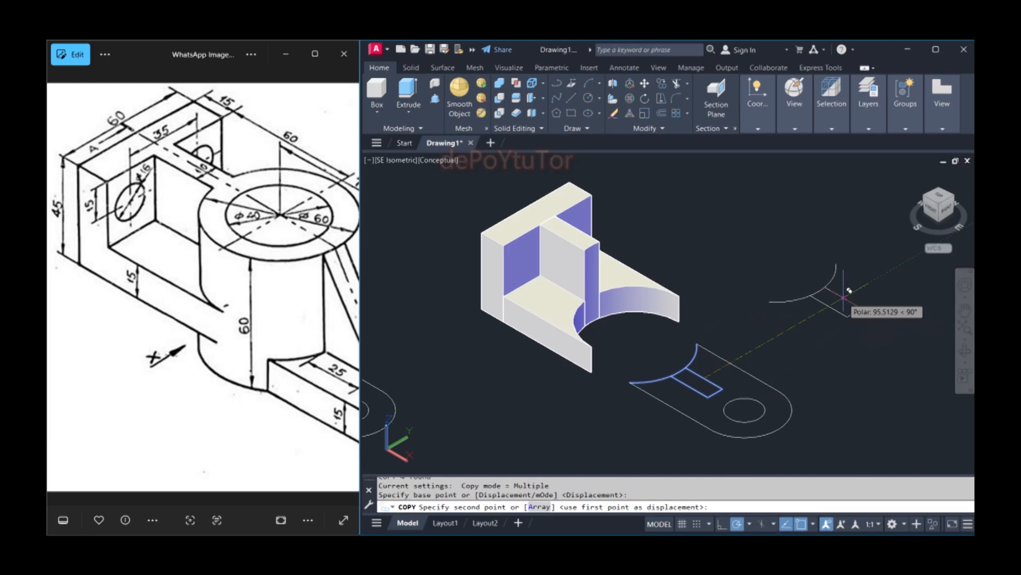
left_click(842, 295)
key("Escape")
- Erase the three lines of the original rib outline from the rounded arm profile
left_click(700, 394)
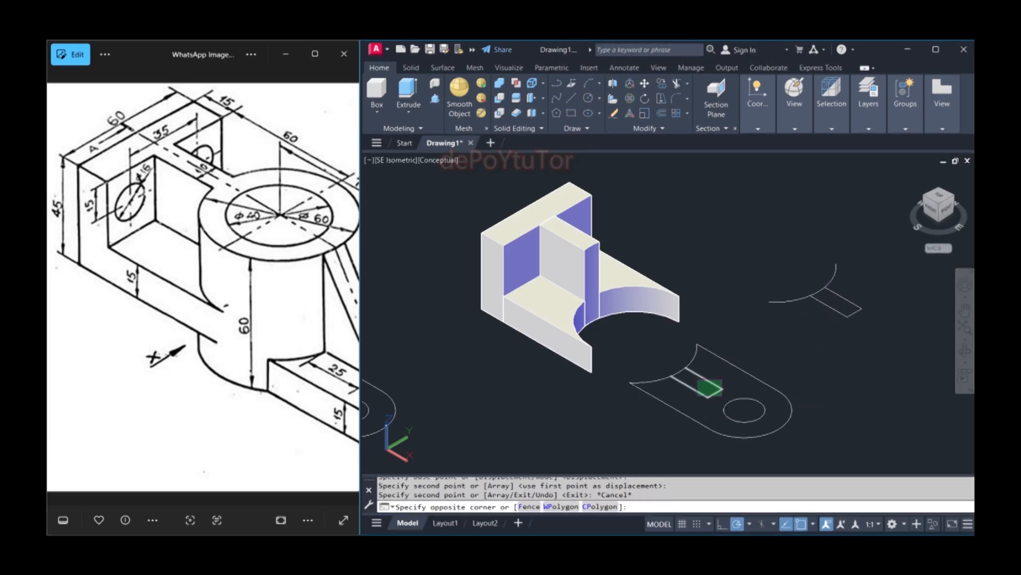
type("e")
key("Return")
key("Escape")
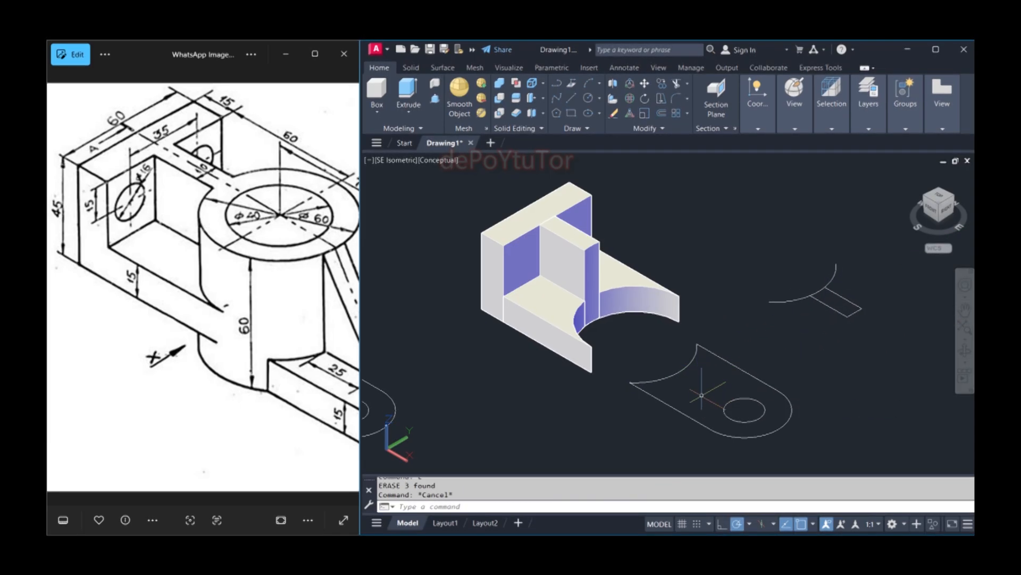
- Presspull the rounded arm profile around its hole up 15
left_click(434, 102)
left_click(723, 380)
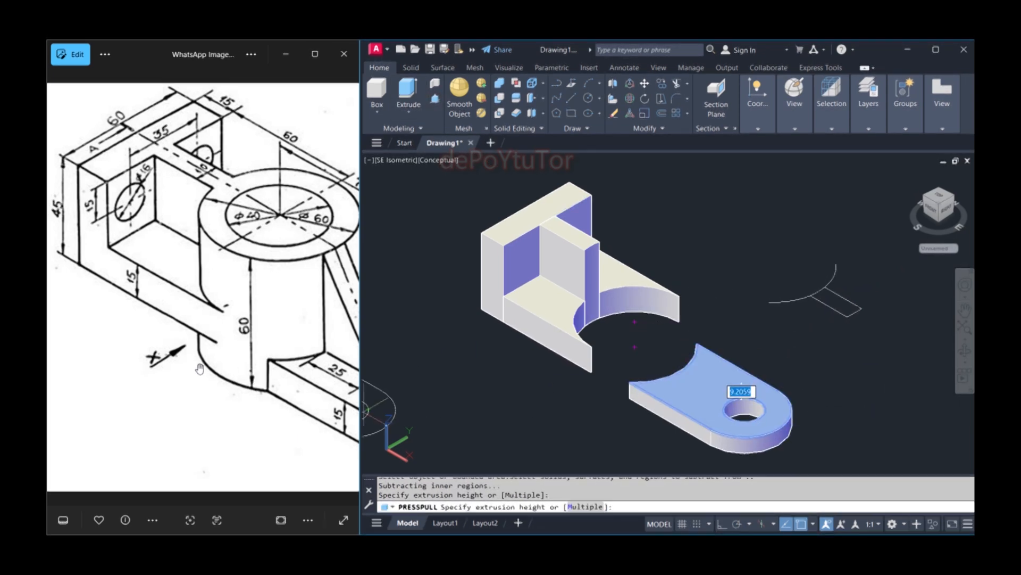
scroll(200, 369, "down", 4)
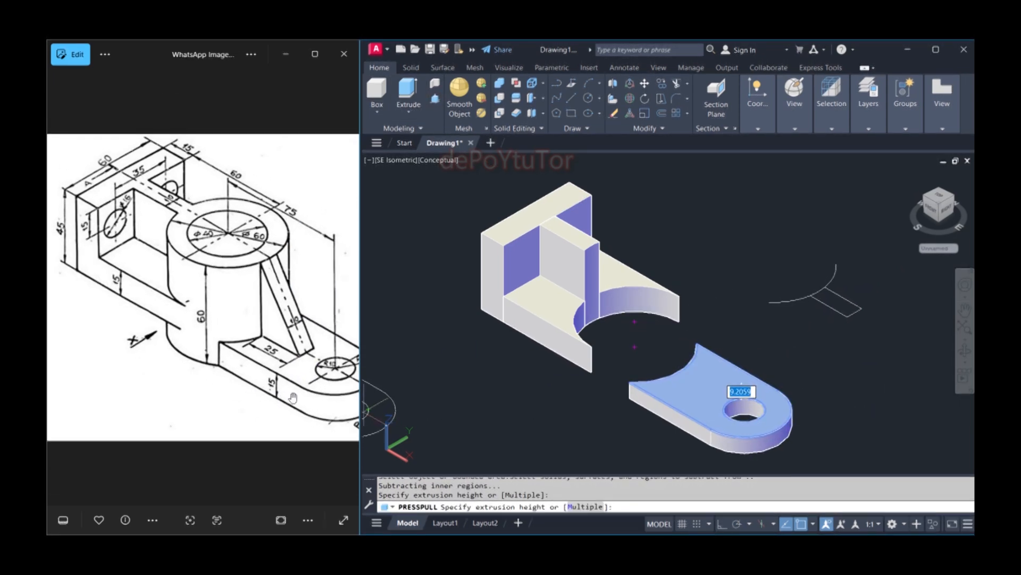
scroll(292, 396, "down", 2)
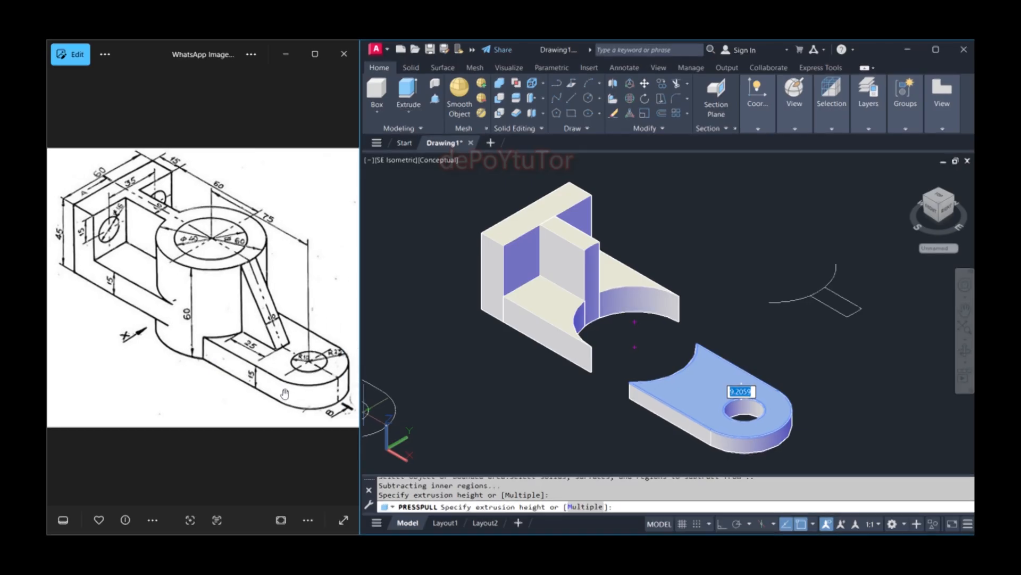
scroll(285, 394, "up", 1)
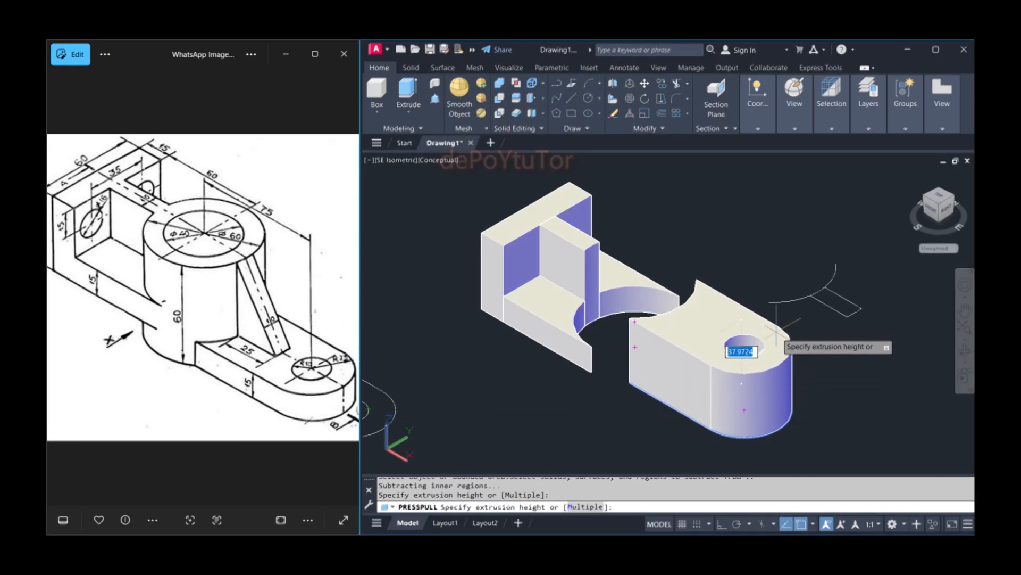
type("15")
key("Return")
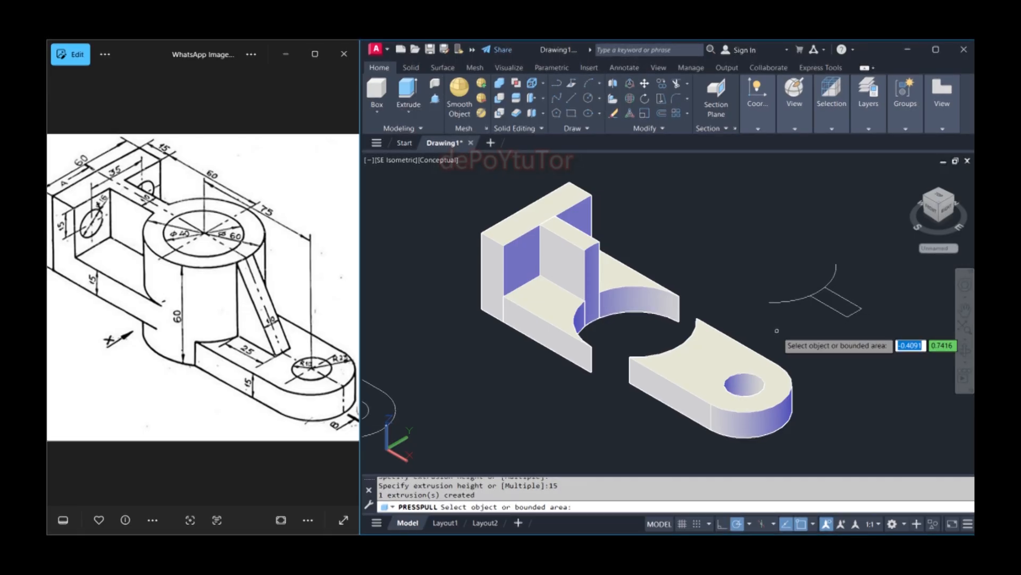
key("Return")
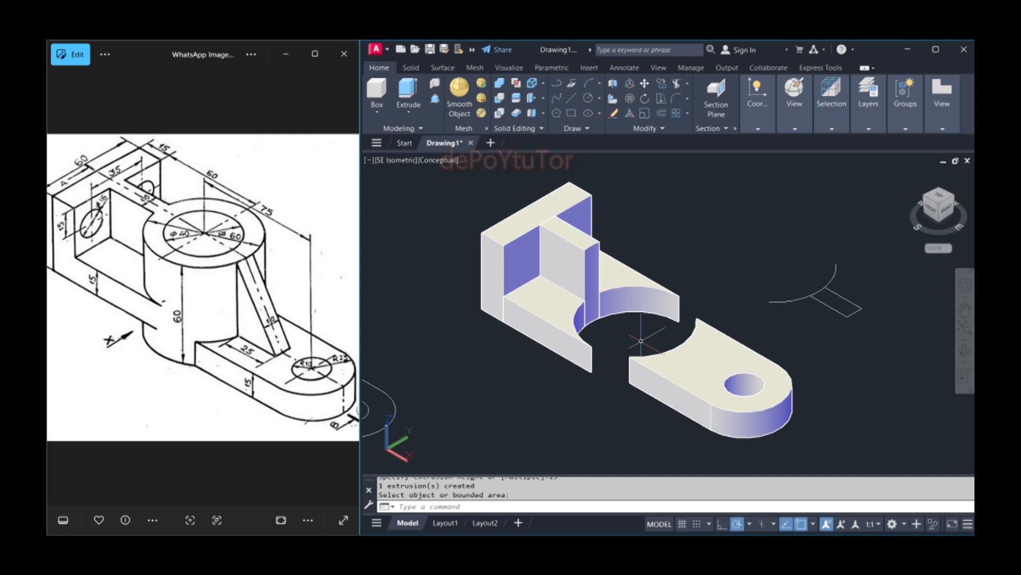
- Copy the two concentric circles from the plan profile to the empty area behind the solids, near the small rib outline
middle_click_drag(641, 341, 478, 406, "shift")
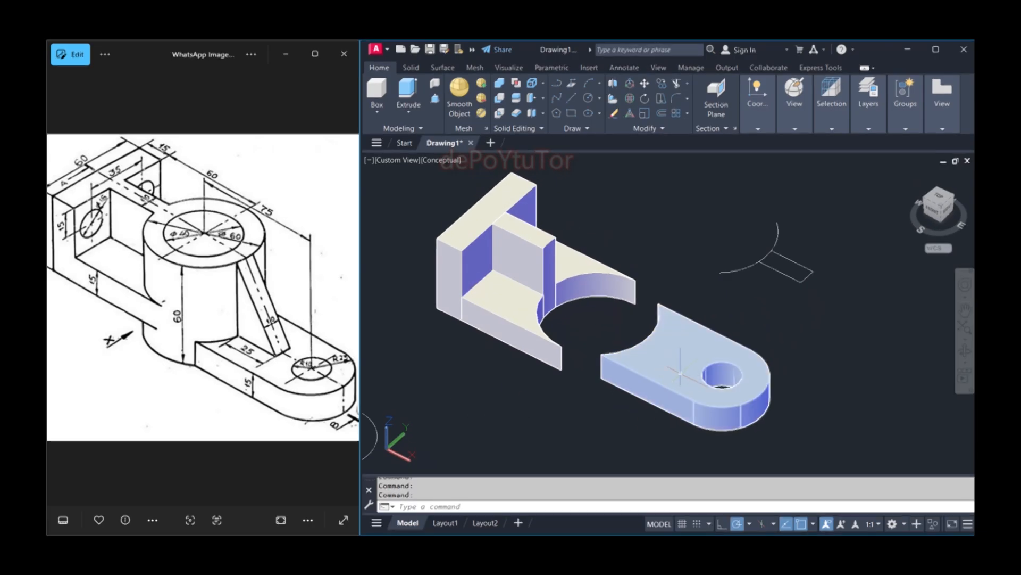
scroll(680, 373, "down", 4)
scroll(524, 378, "up", 6)
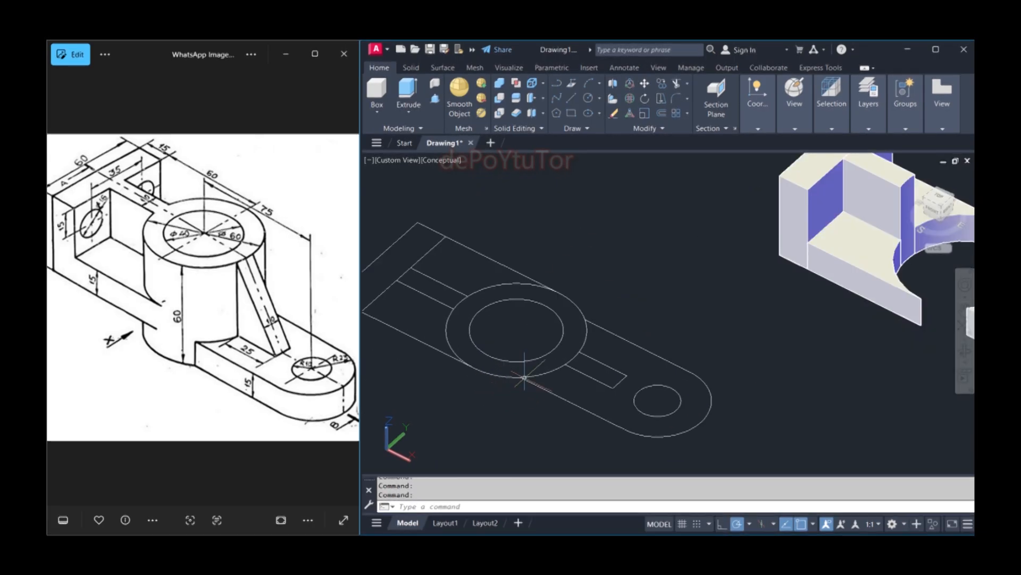
left_click(552, 373)
left_click(537, 349)
type("co")
key("Return")
left_click(538, 354)
scroll(537, 355, "down", 3)
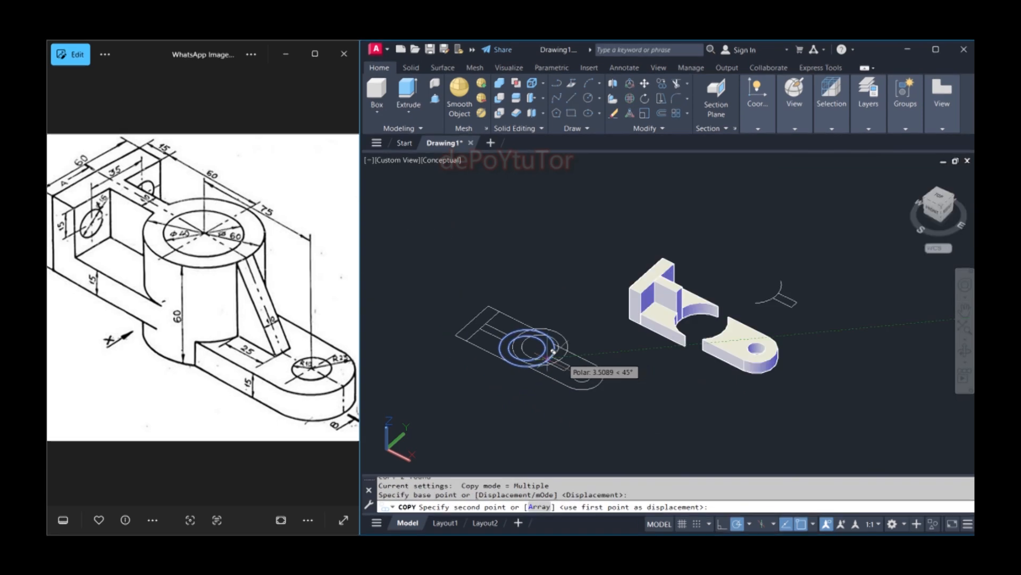
scroll(748, 282, "up", 2)
left_click(749, 282)
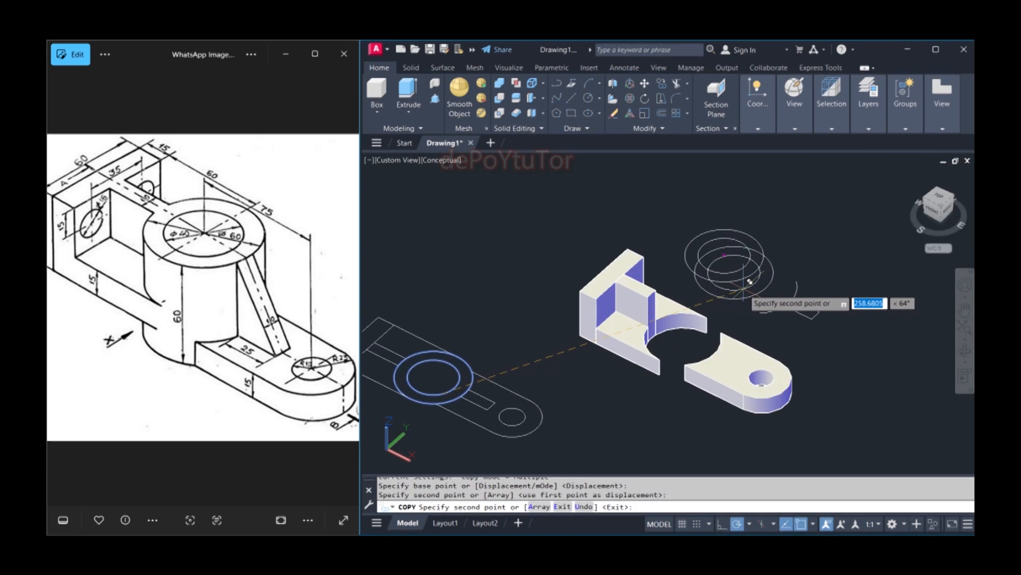
key("Escape")
key("Escape")
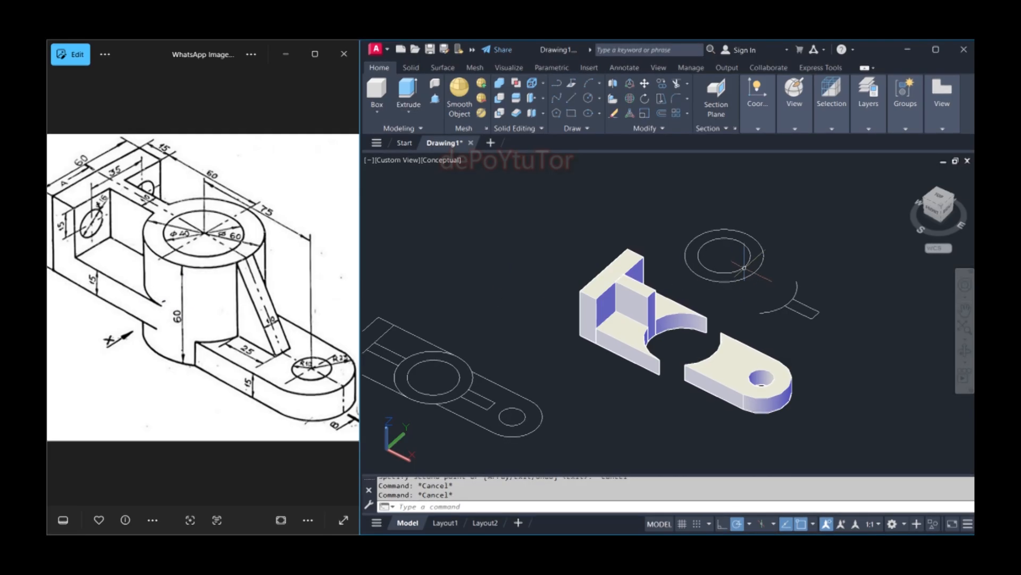
- Presspull the ring between the two copied circles up 60 to form the hollow cylinder
scroll(755, 239, "up", 4)
left_click(435, 99)
left_click(671, 277)
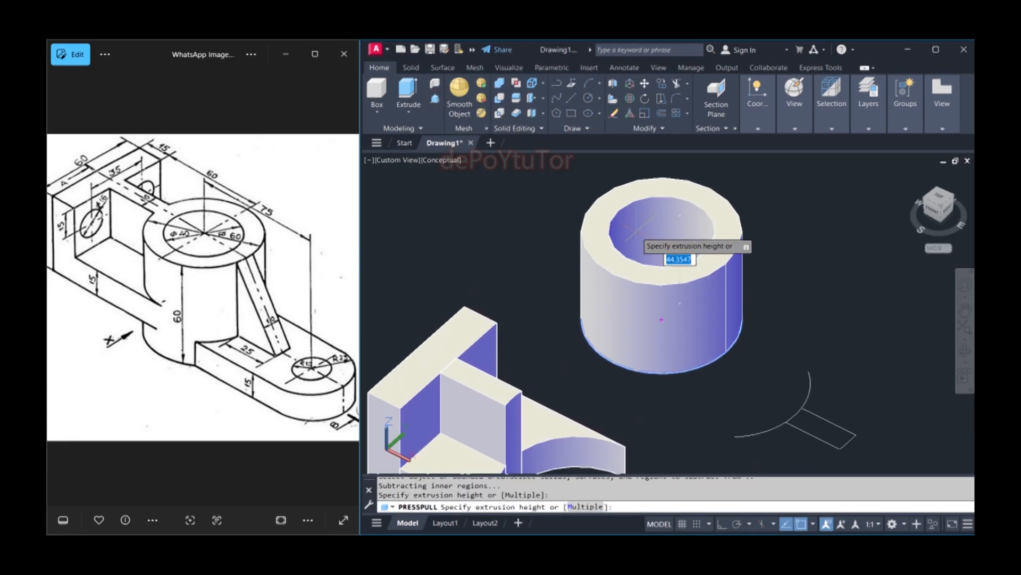
type("60")
key("Return")
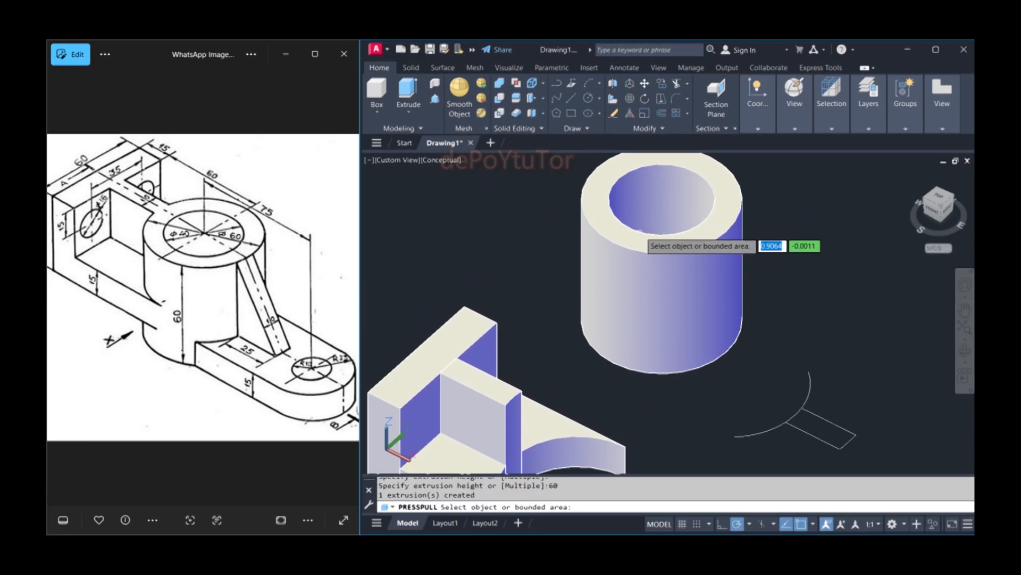
key("Return")
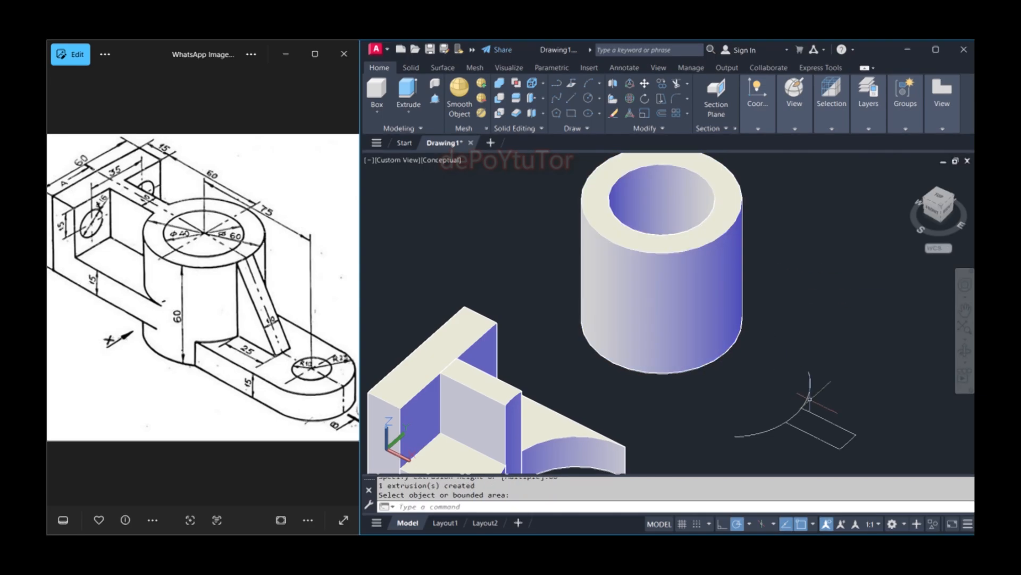
- Trim both ends of the arc that extend past the small rib outline, leaving only its curved end
scroll(810, 399, "up", 2)
scroll(798, 421, "down", 2)
scroll(742, 422, "up", 2)
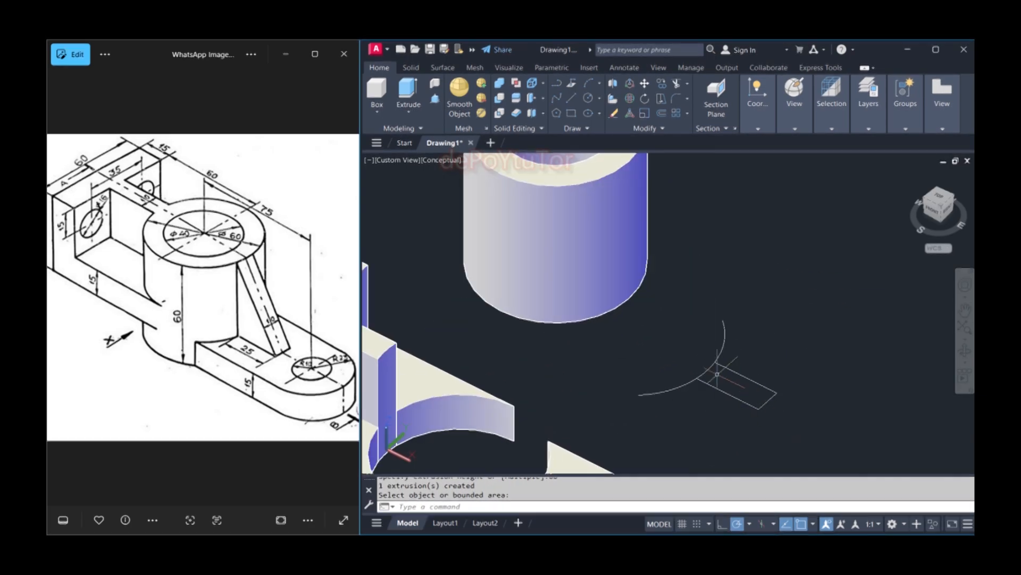
type("tr")
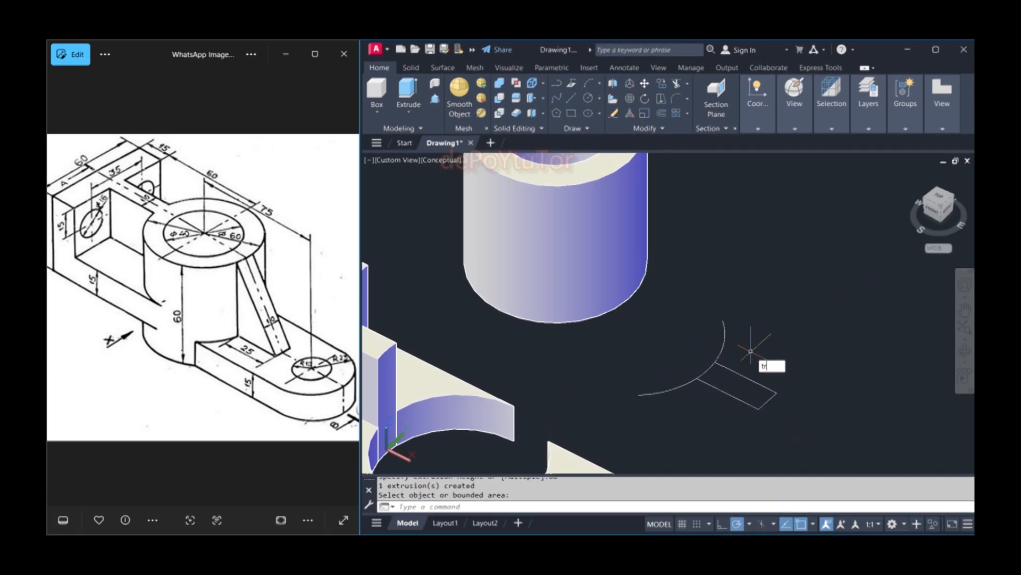
key("Return")
left_click(726, 342)
left_click(691, 382)
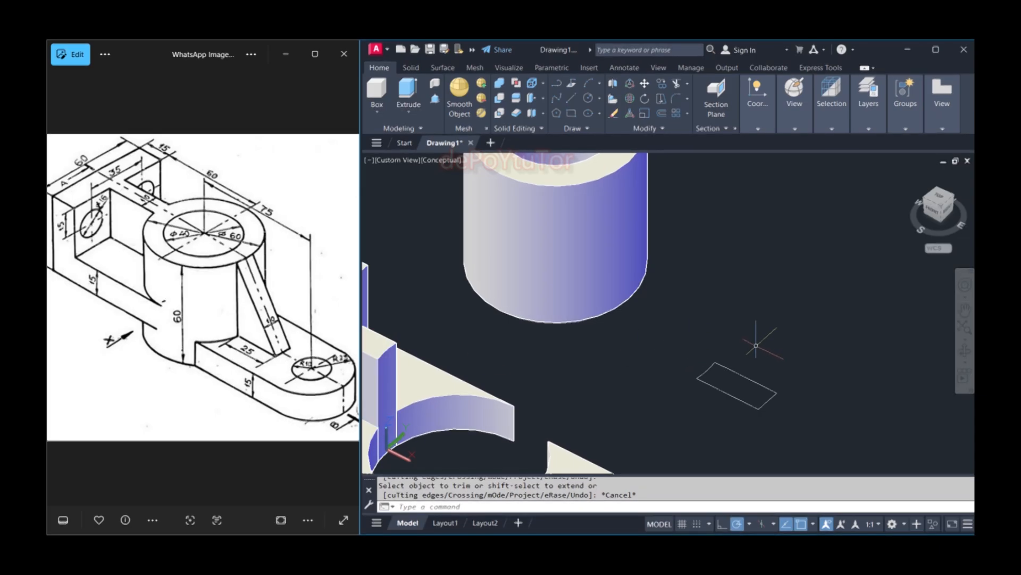
- Presspull the trimmed rib outline up 45
left_click(435, 99)
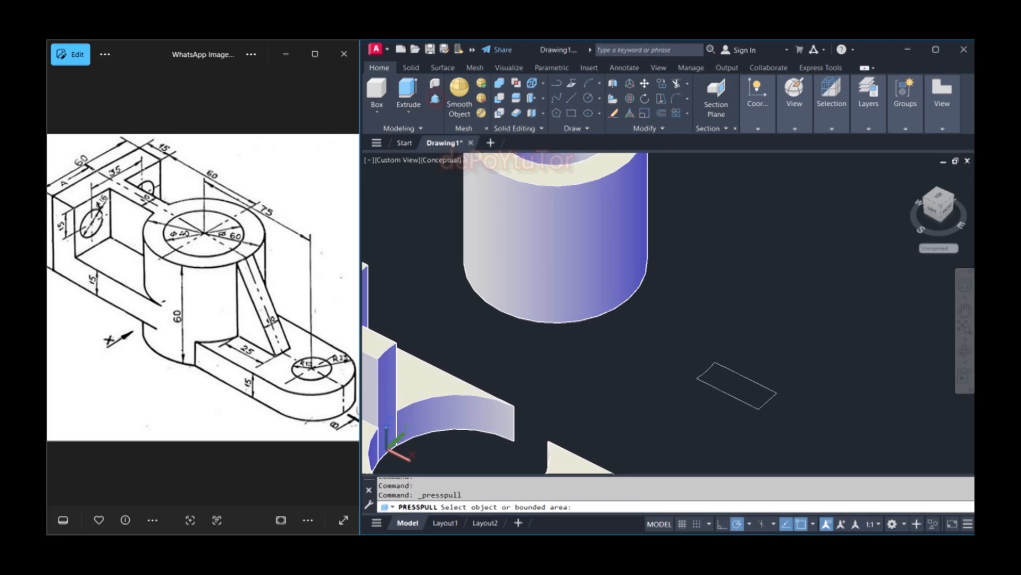
left_click(734, 383)
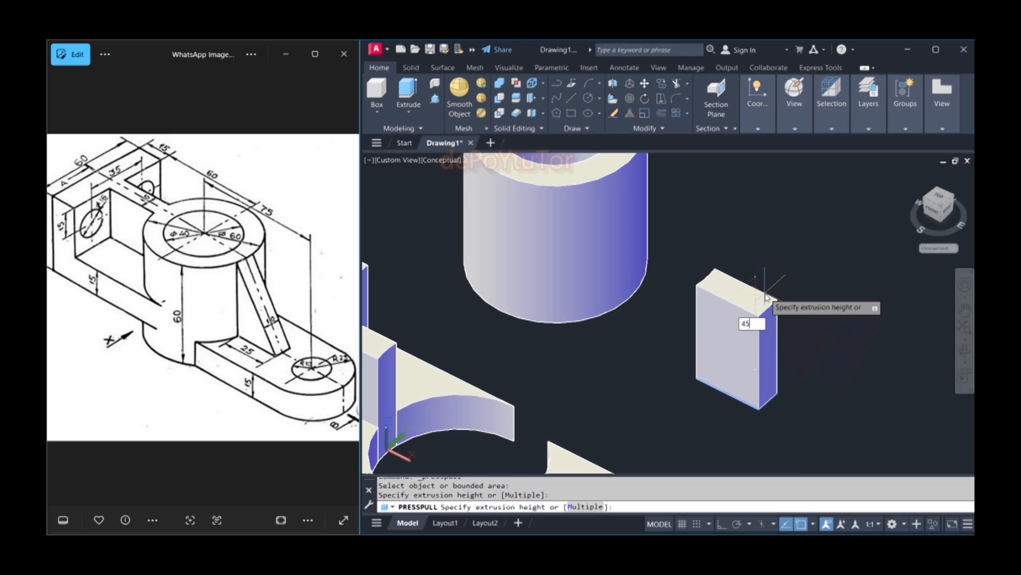
key("Return")
scroll(753, 298, "down", 2)
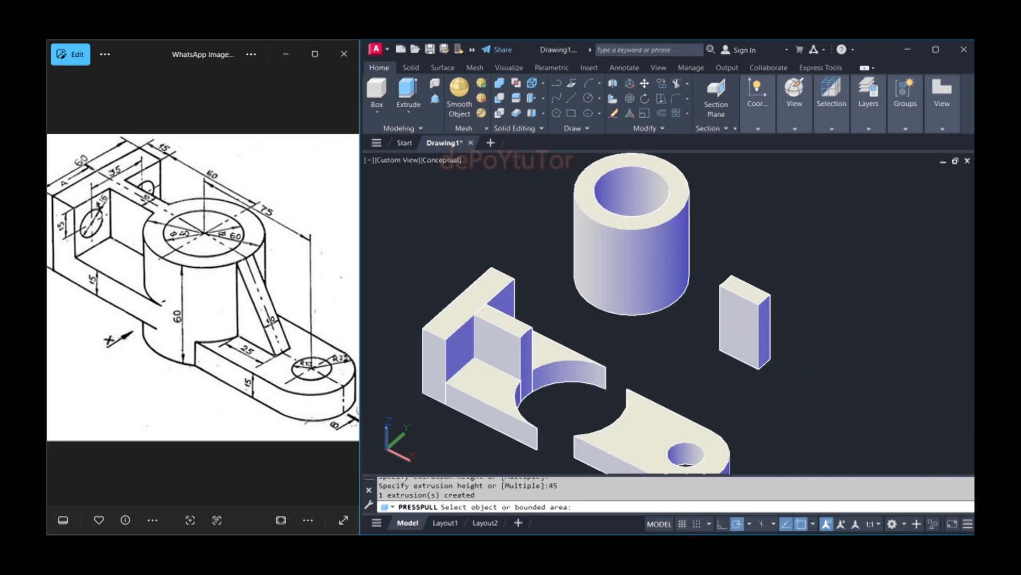
key("Return")
scroll(694, 303, "down", 2)
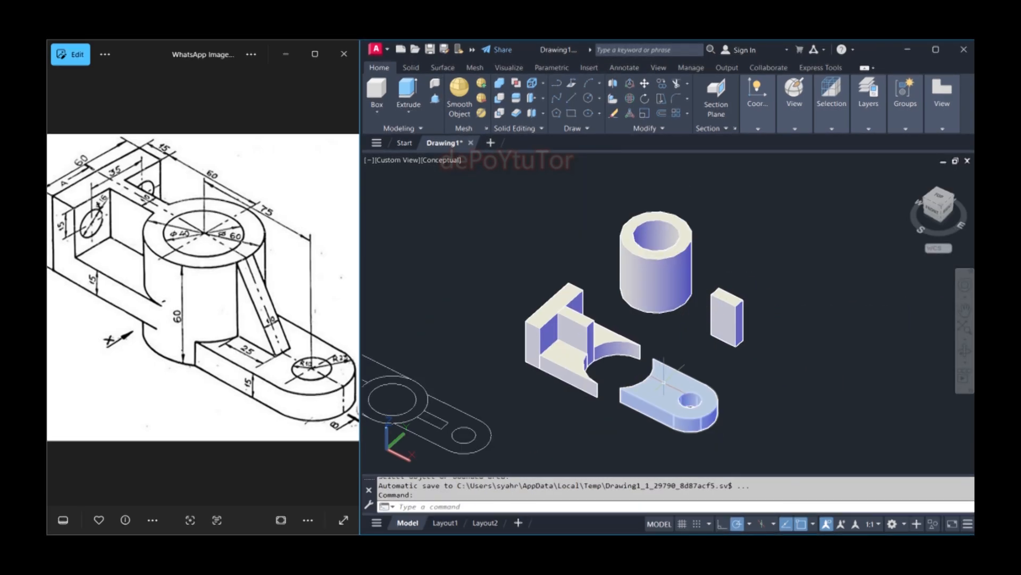
left_click(706, 258)
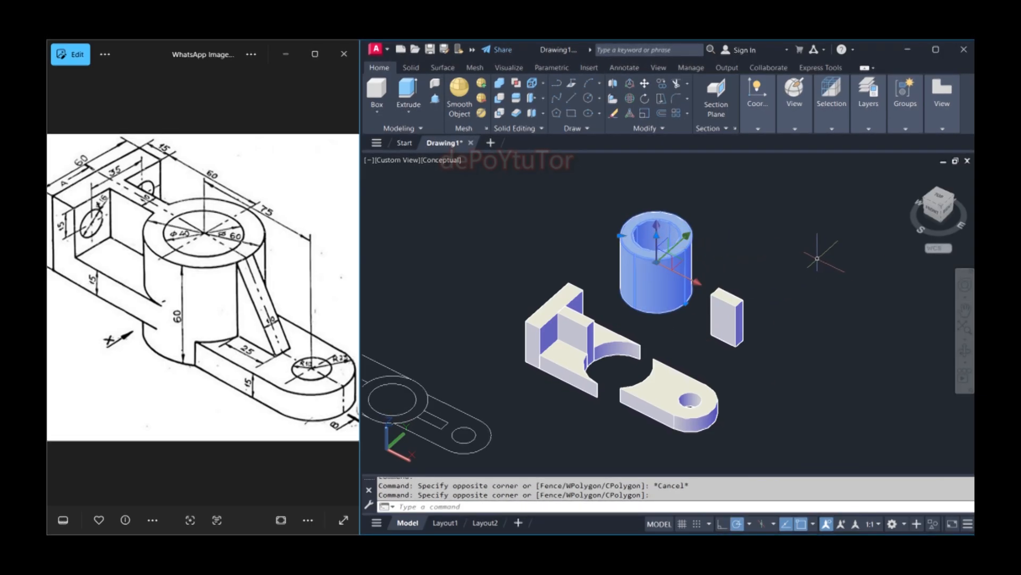
key("Return")
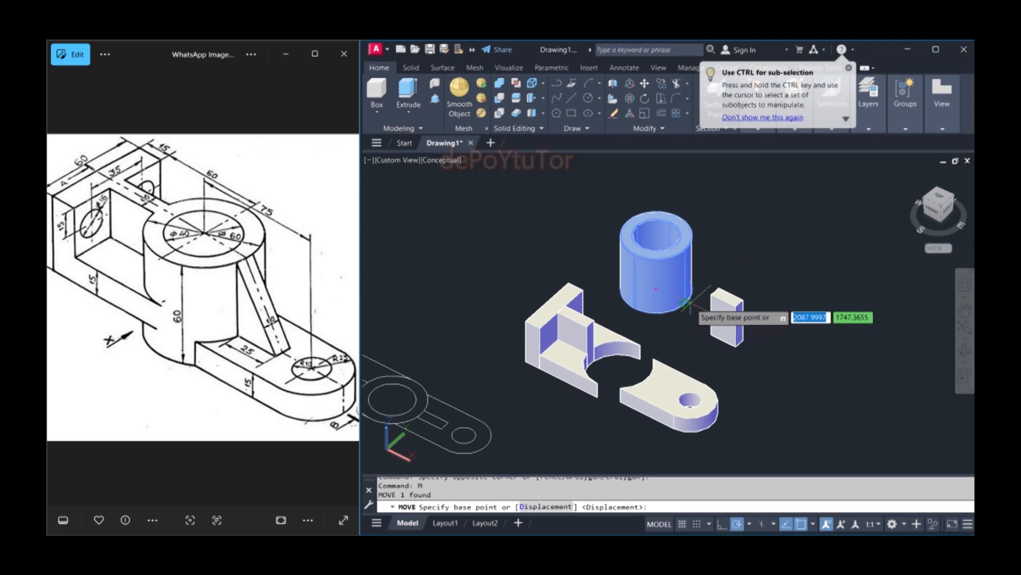
scroll(685, 303, "up", 5)
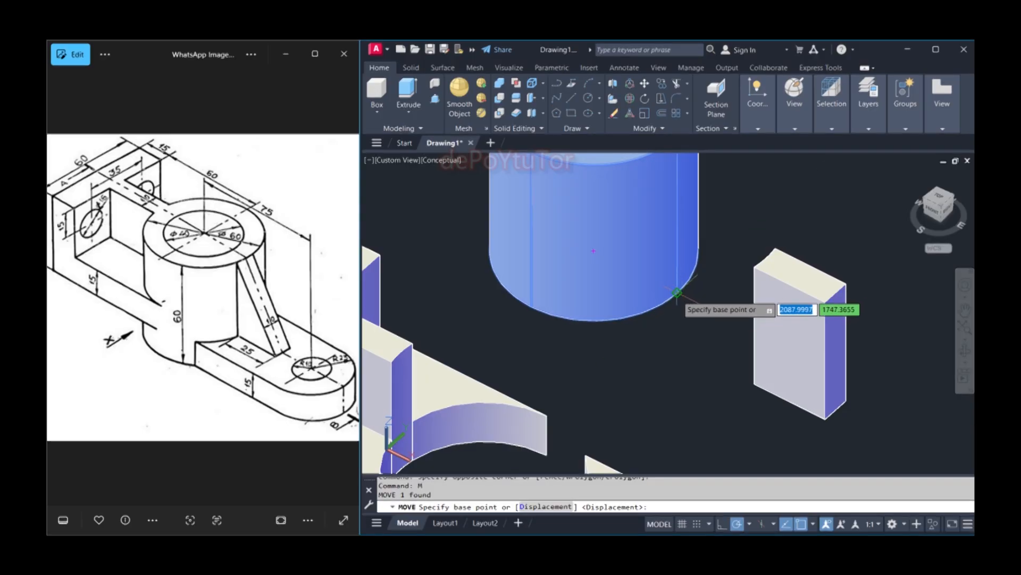
key("Escape")
- Switch the Quadrant object snap off and back on in the drafting settings
type("ds")
key("Return")
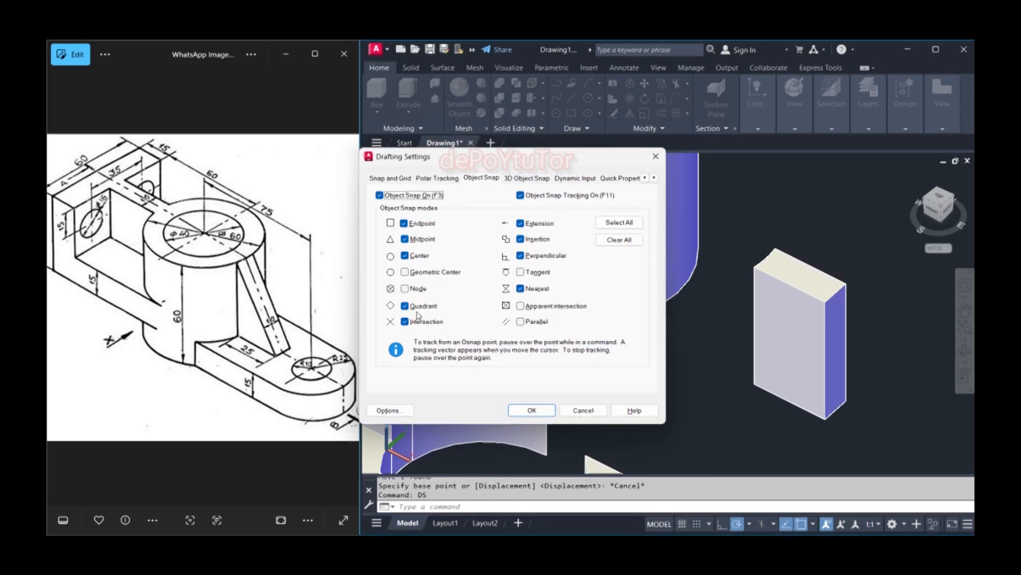
left_click(407, 306)
left_click(405, 306)
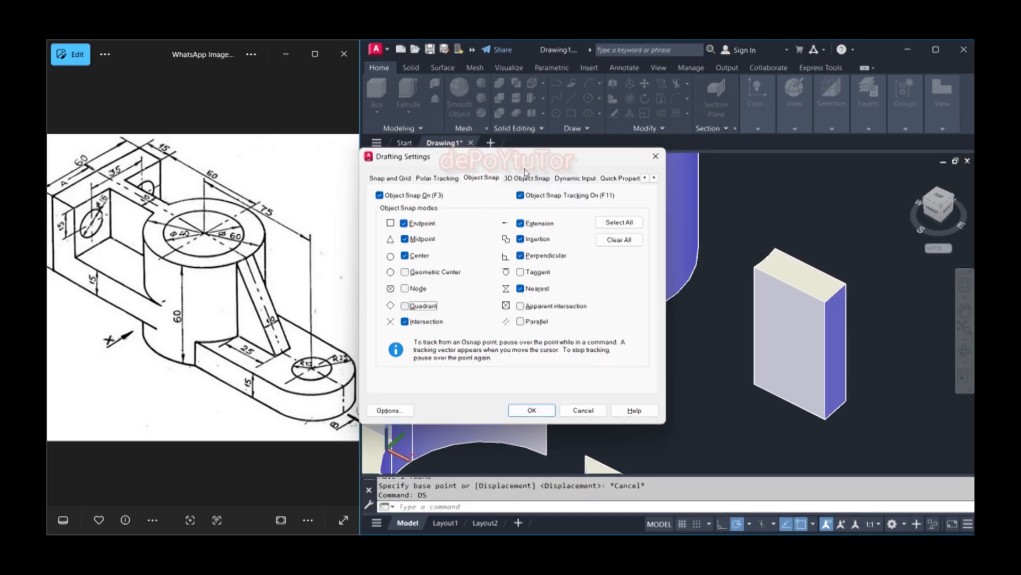
left_click_drag(479, 157, 603, 153)
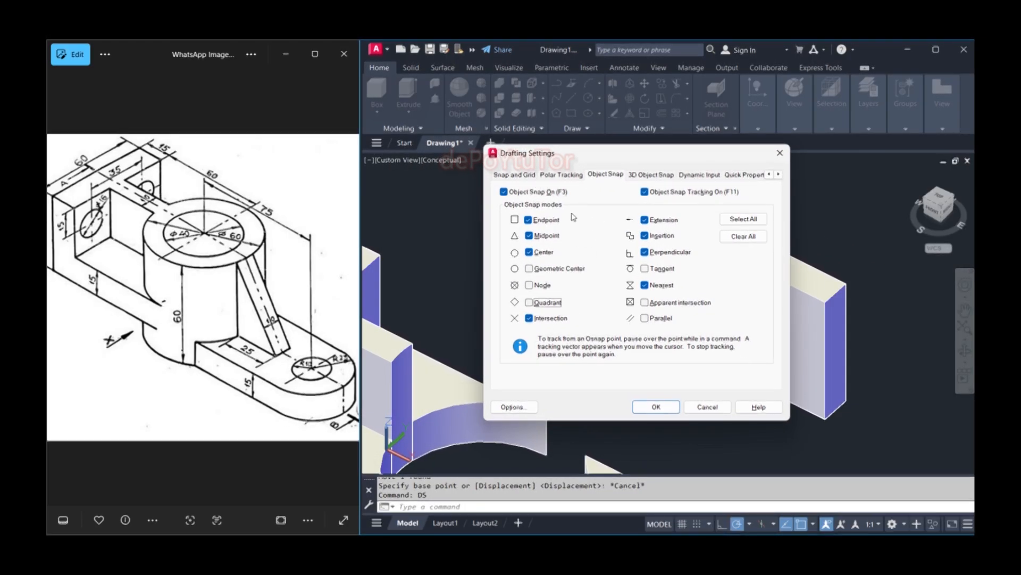
left_click(529, 303)
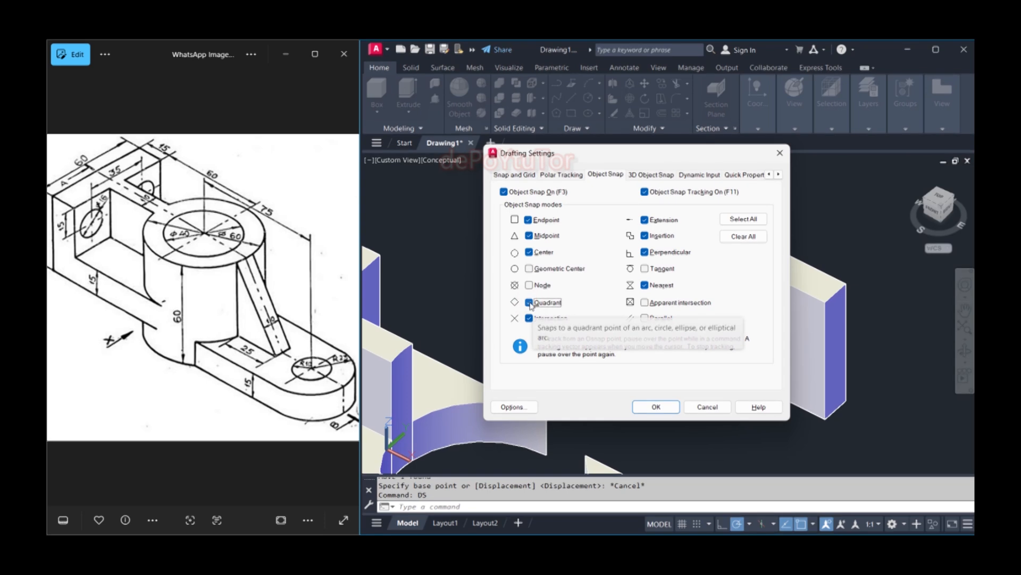
left_click(666, 408)
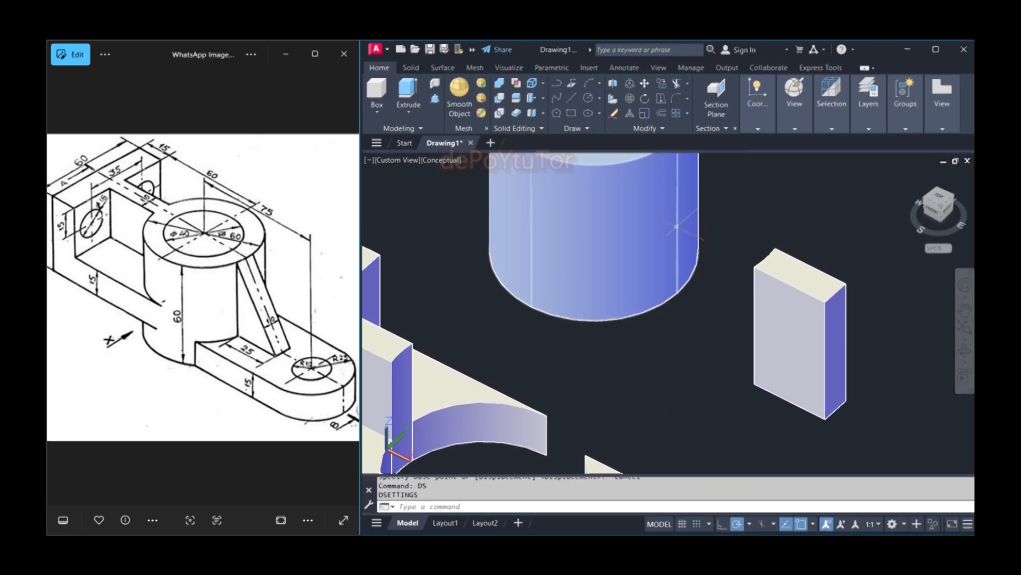
- Move the hollow cylinder by its bottom outer rim onto the lug's curved lower edge, filling the gap between the two base parts
left_click(676, 226)
scroll(665, 224, "down", 3)
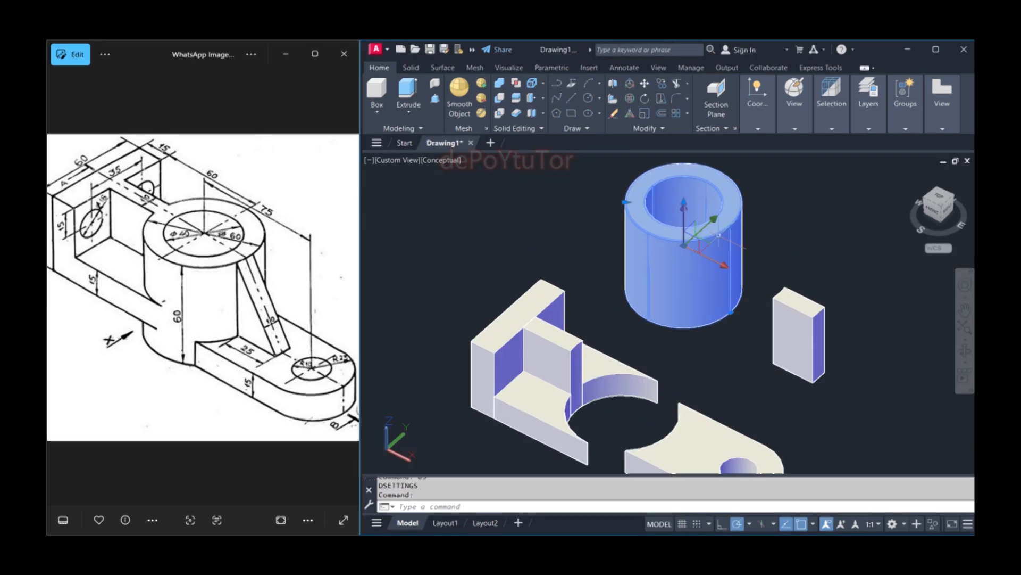
type("m")
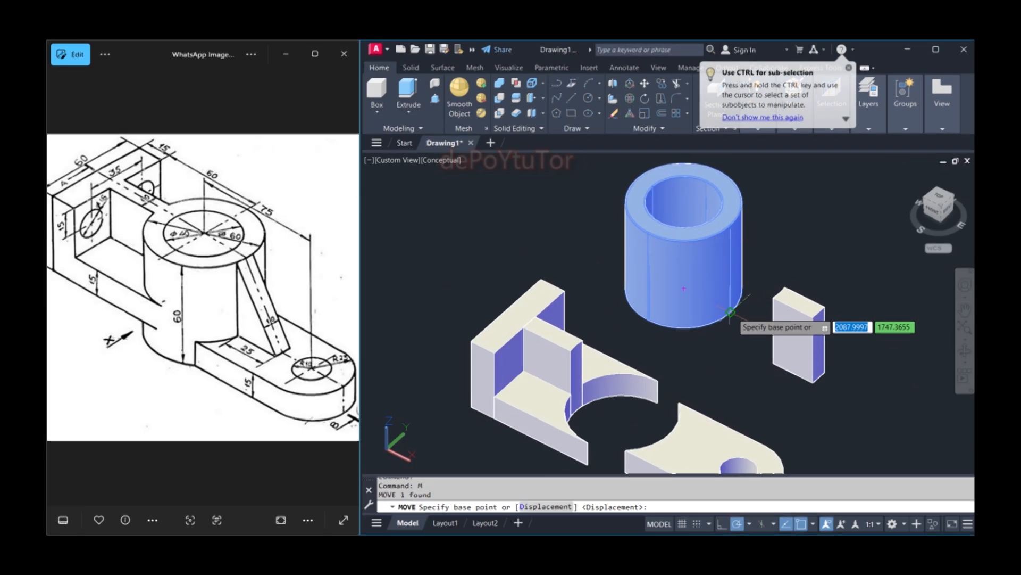
scroll(731, 313, "up", 4)
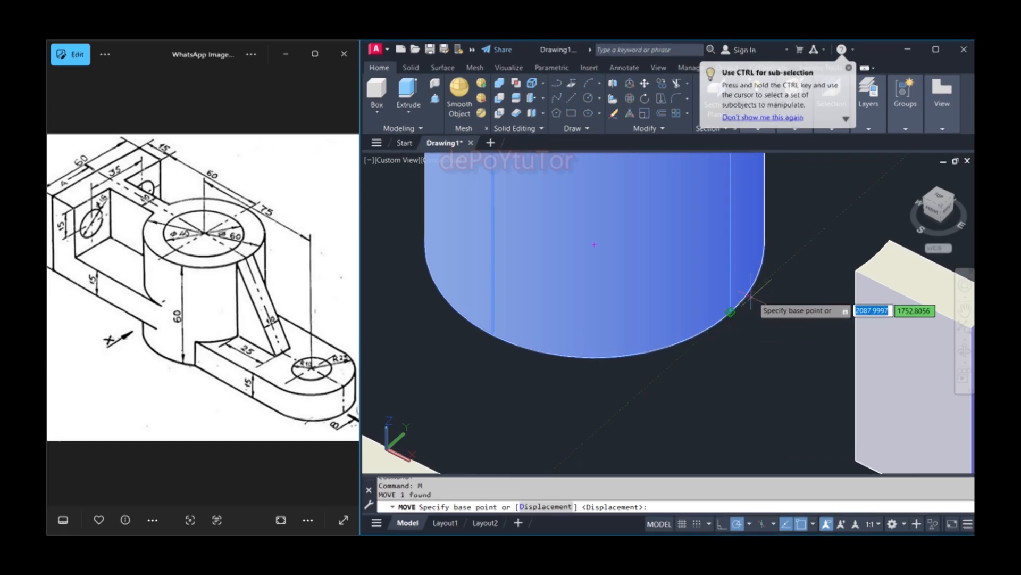
left_click(731, 312)
scroll(732, 308, "down", 5)
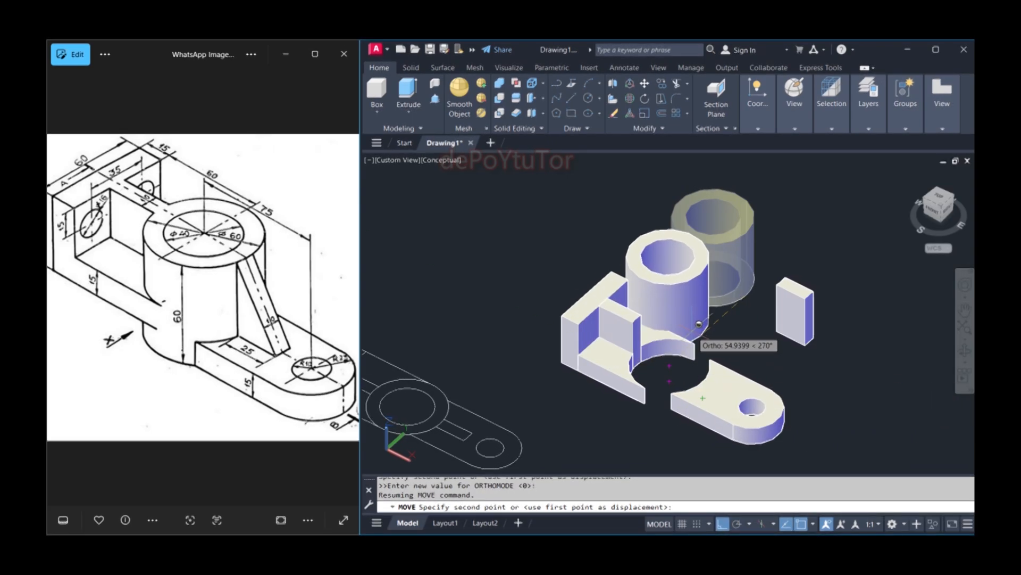
middle_click_drag(699, 341, 758, 261, "shift")
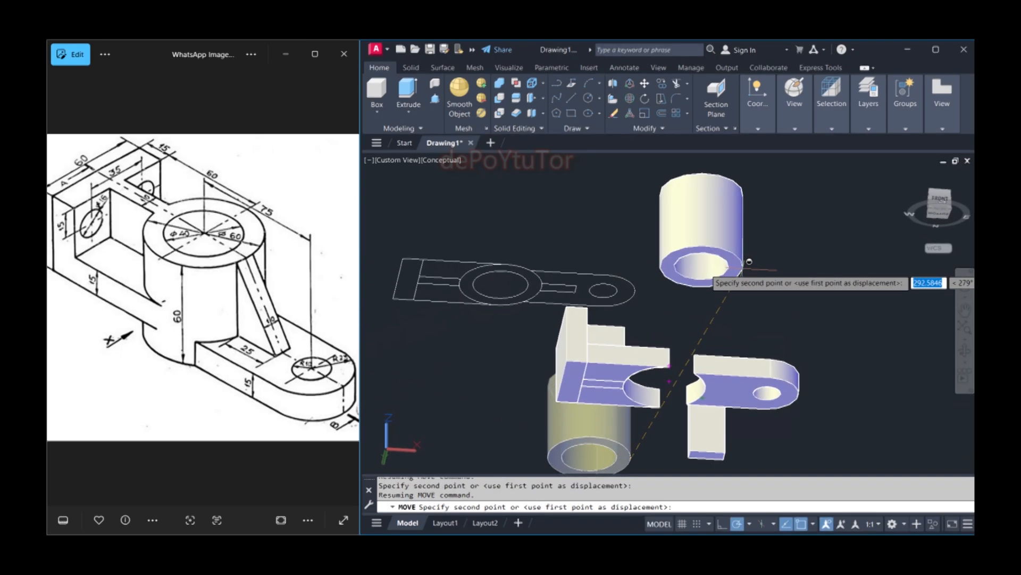
scroll(706, 394, "up", 5)
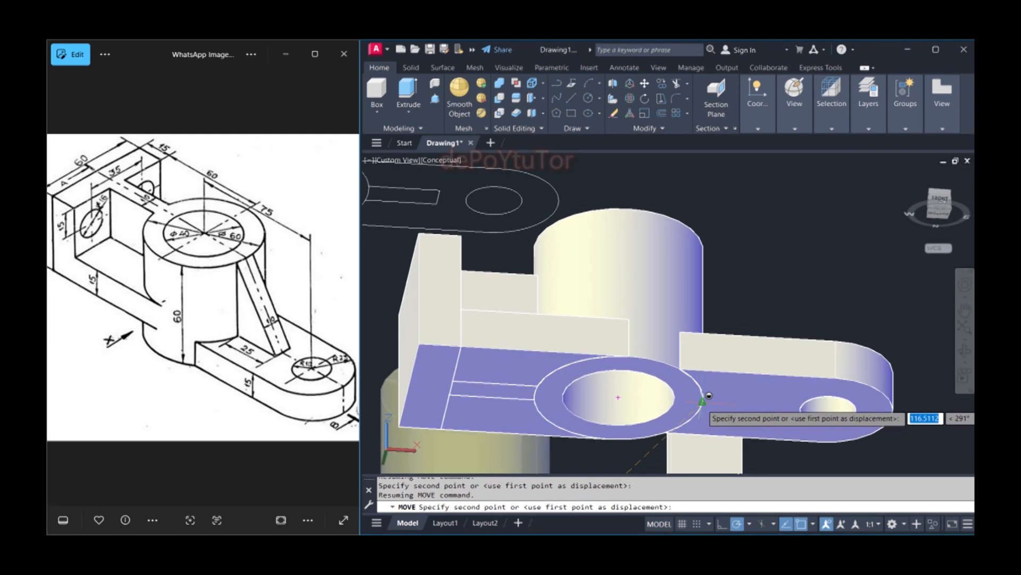
scroll(710, 395, "up", 2)
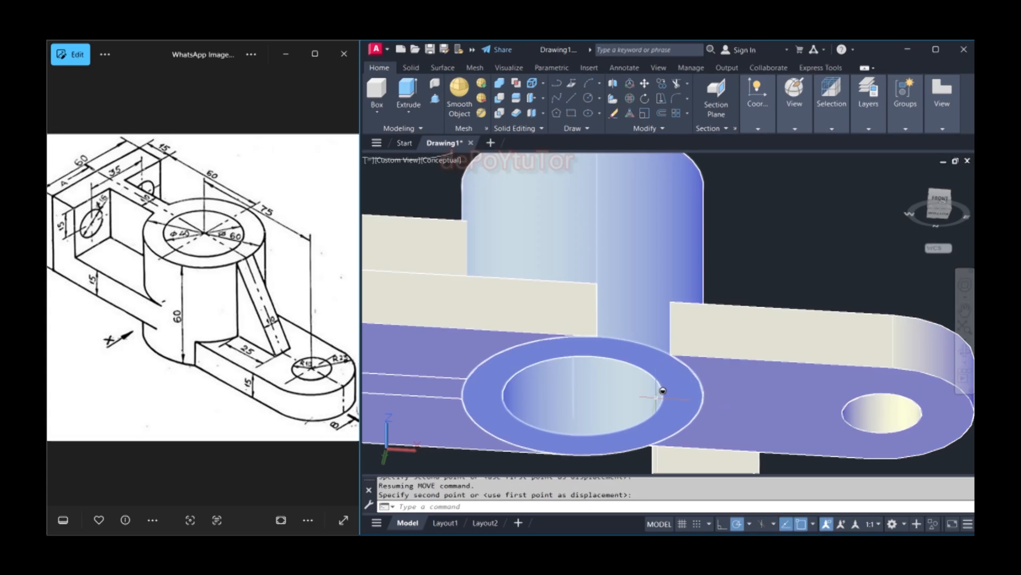
- Erase the two leftover circles behind the assembled bracket
scroll(662, 392, "down", 5)
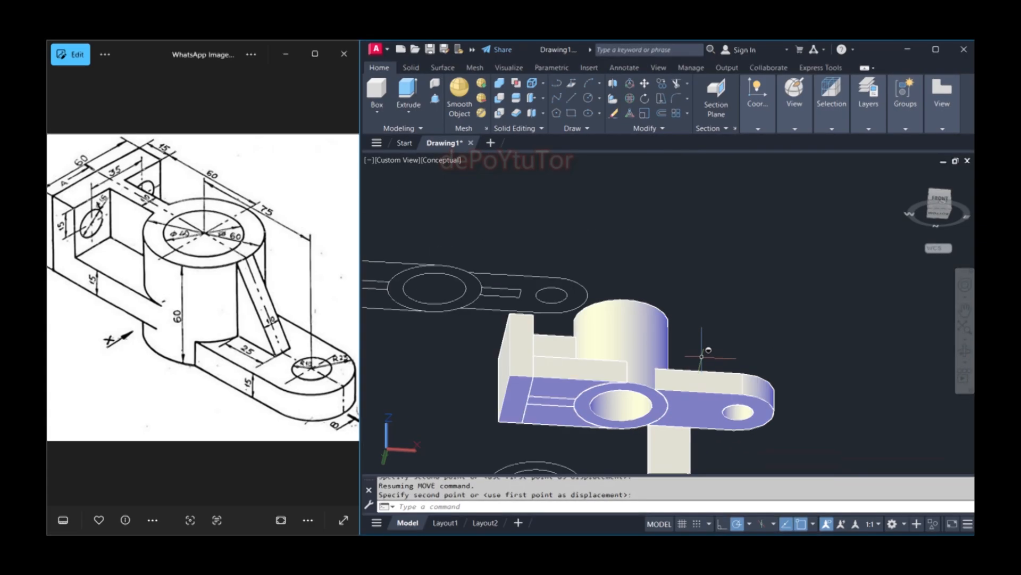
middle_click_drag(707, 351, 700, 435, "shift")
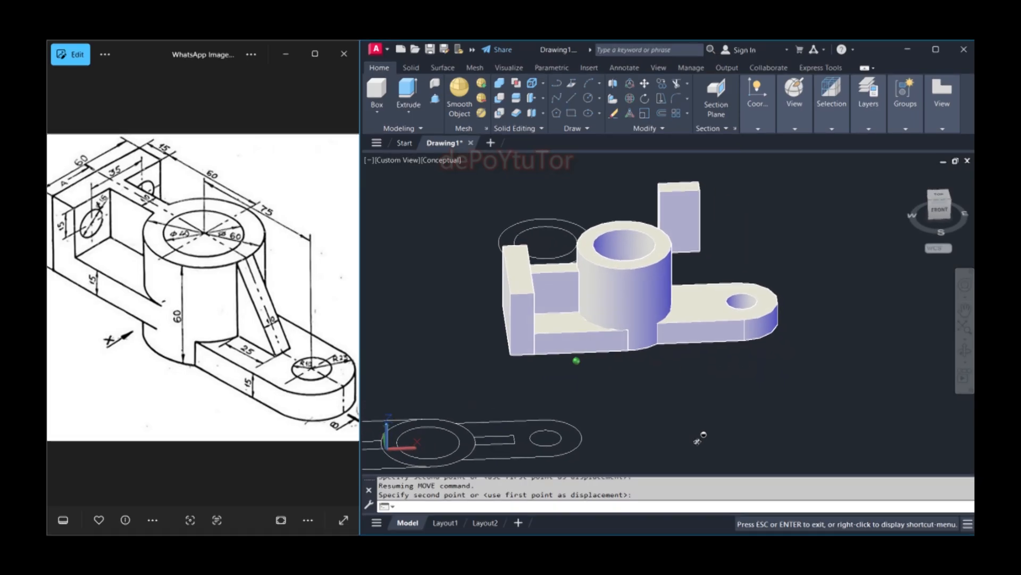
left_click(694, 440)
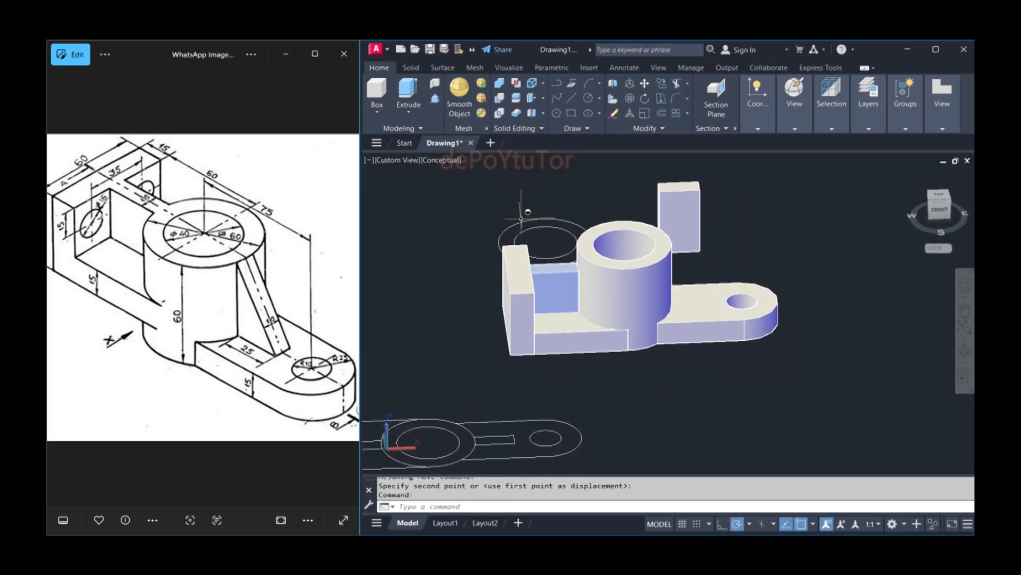
left_click(535, 230)
left_click(509, 213)
type("E")
key("Return")
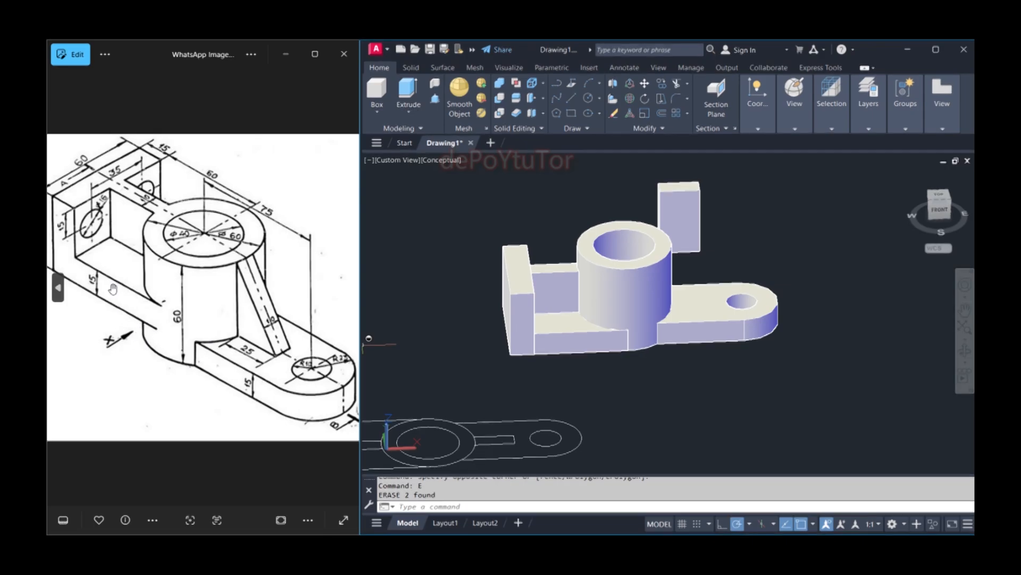
- Move the end plate, its base arm and connecting web straight up by the thickness of the holed lug
left_click(551, 381)
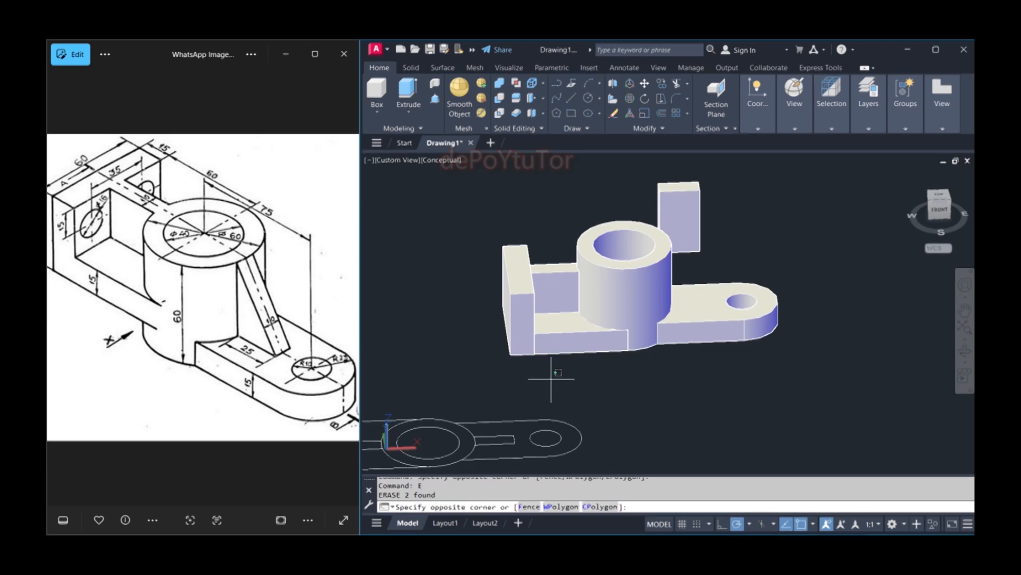
left_click(496, 233)
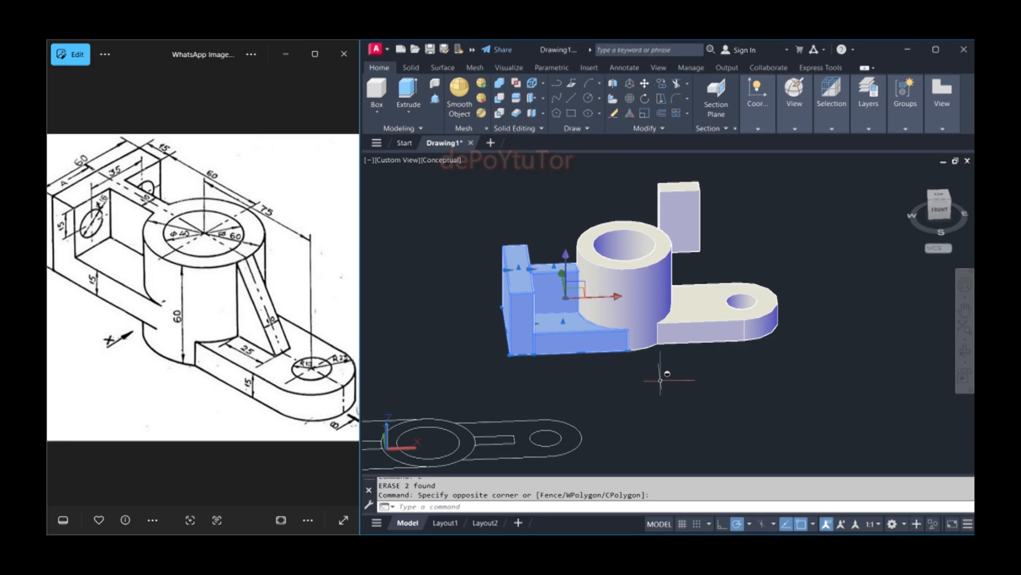
type("m")
key("Return")
scroll(723, 362, "up", 2)
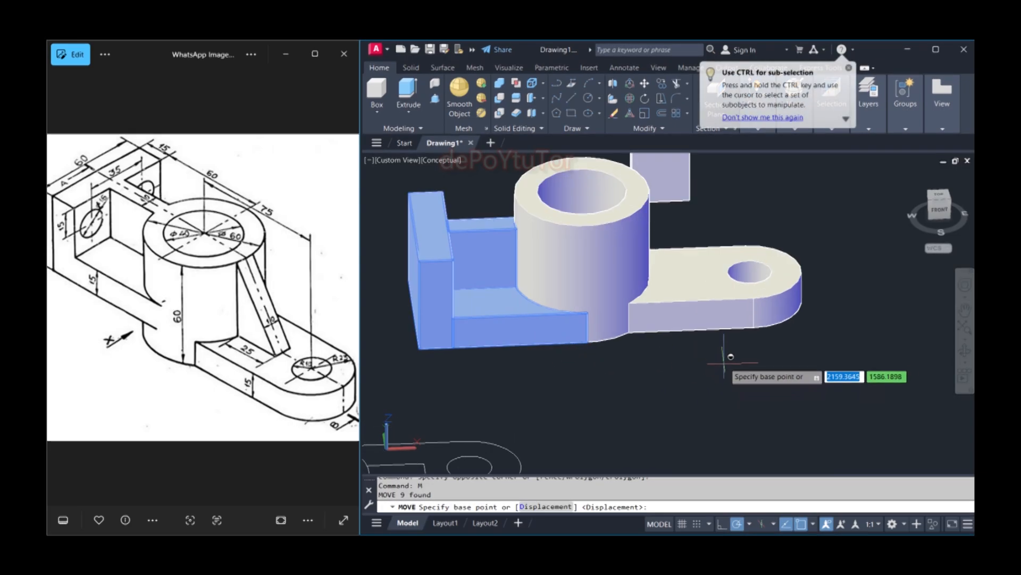
left_click(760, 320)
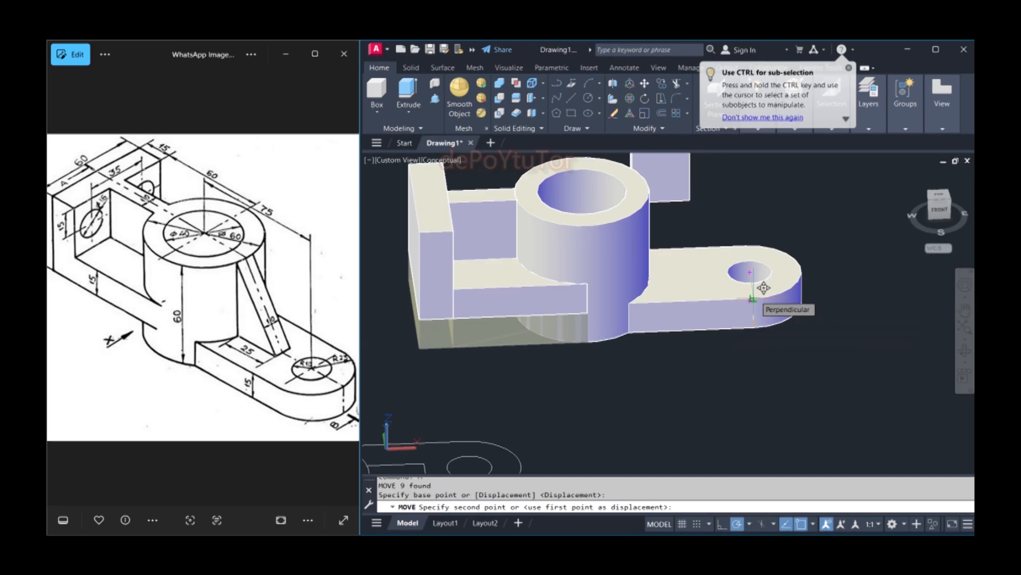
left_click(764, 287)
scroll(522, 365, "down", 3)
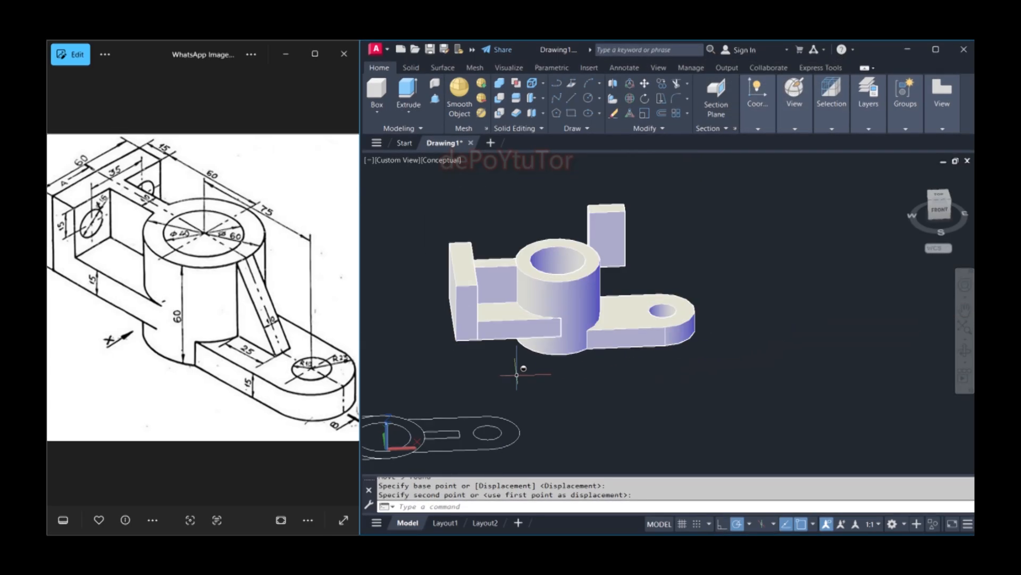
- Move the separate rib from the middle of its curved top edge to the cylinder's top outer rim, above the holed lug
scroll(512, 269, "up", 6)
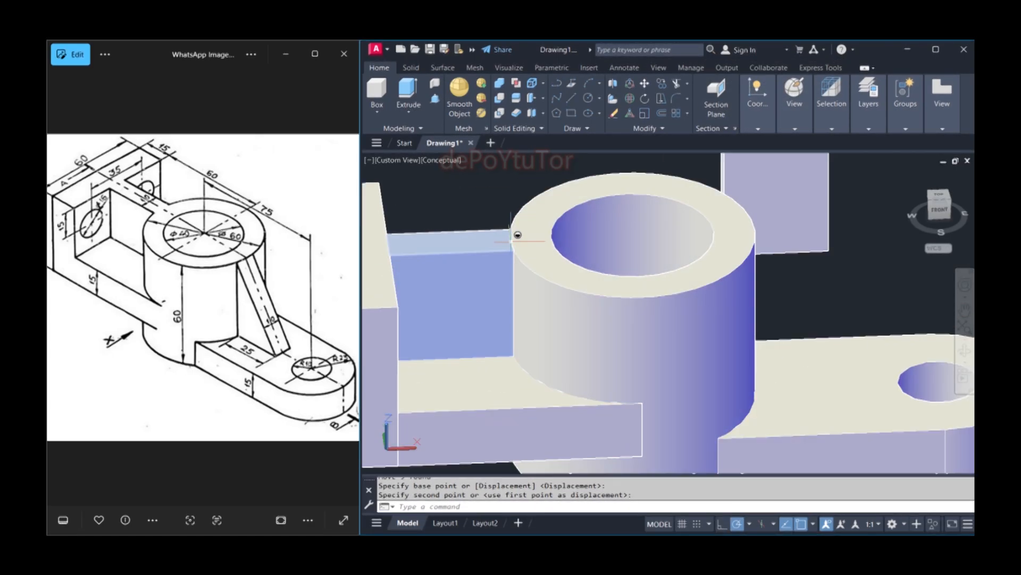
scroll(514, 236, "down", 5)
scroll(650, 209, "up", 2)
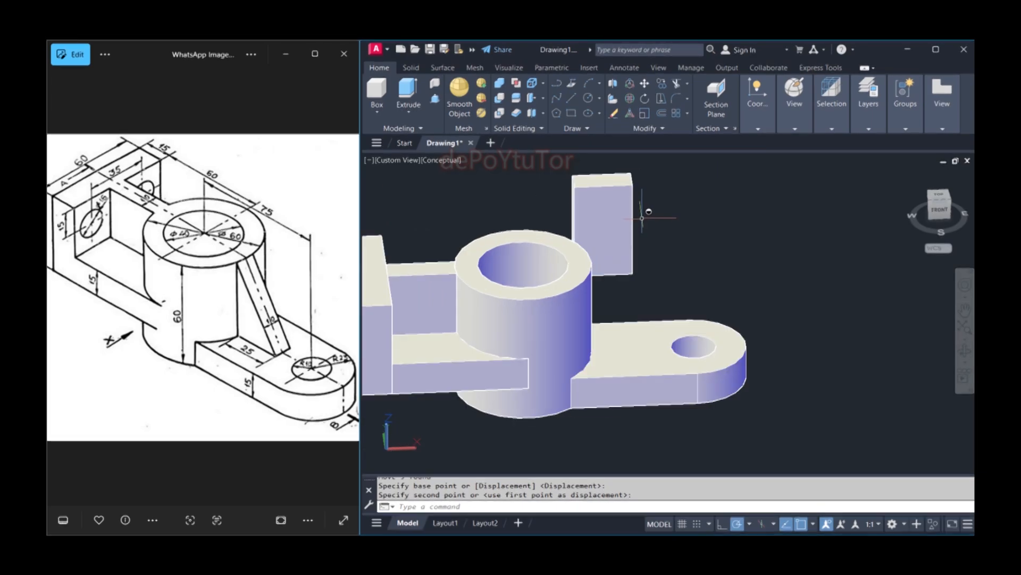
scroll(638, 210, "down", 3)
middle_click_drag(632, 249, 684, 257, "shift")
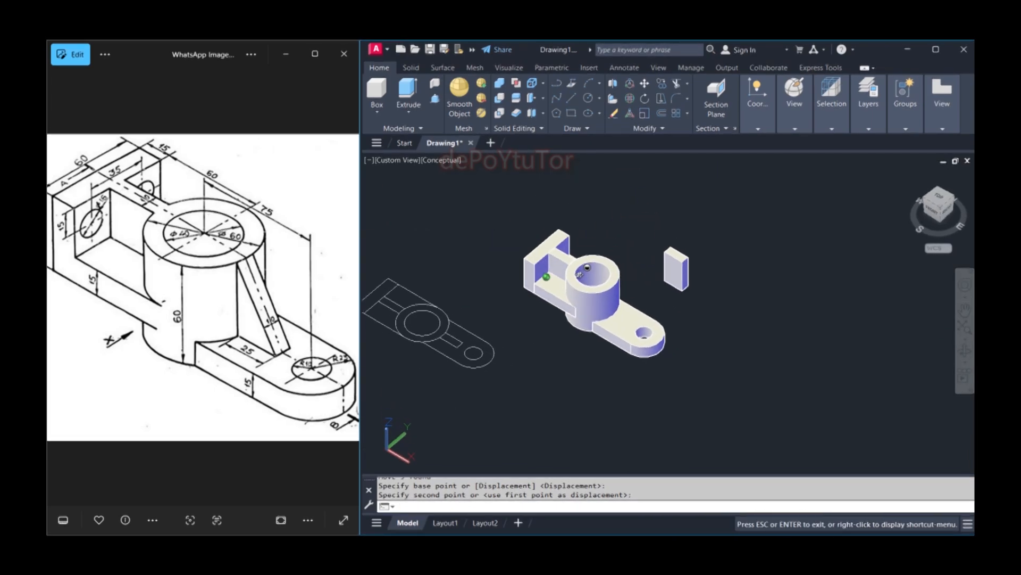
left_click(684, 257)
scroll(684, 258, "up", 3)
left_click(719, 232)
left_click(669, 265)
type("m")
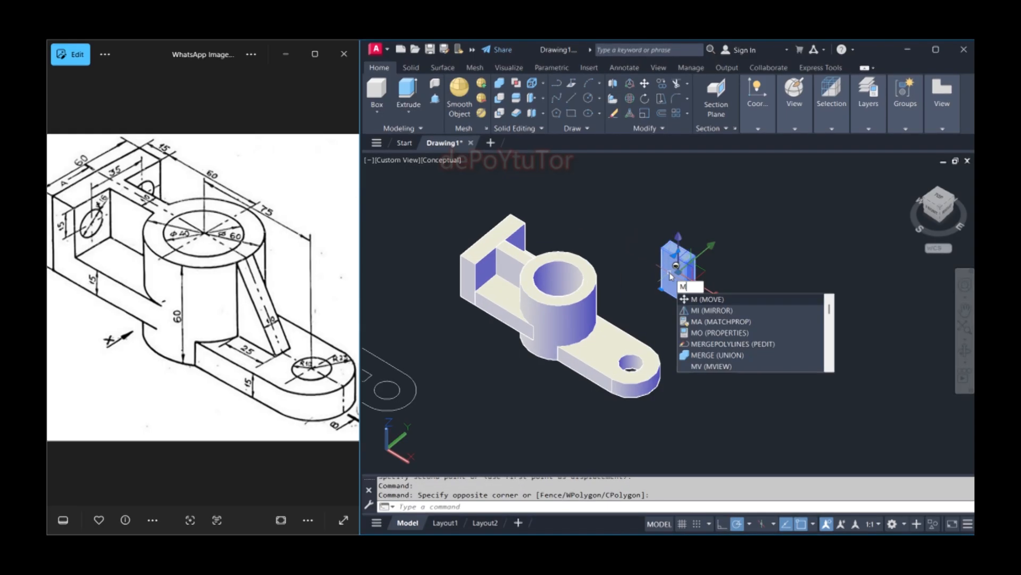
key("Return")
scroll(680, 250, "up", 5)
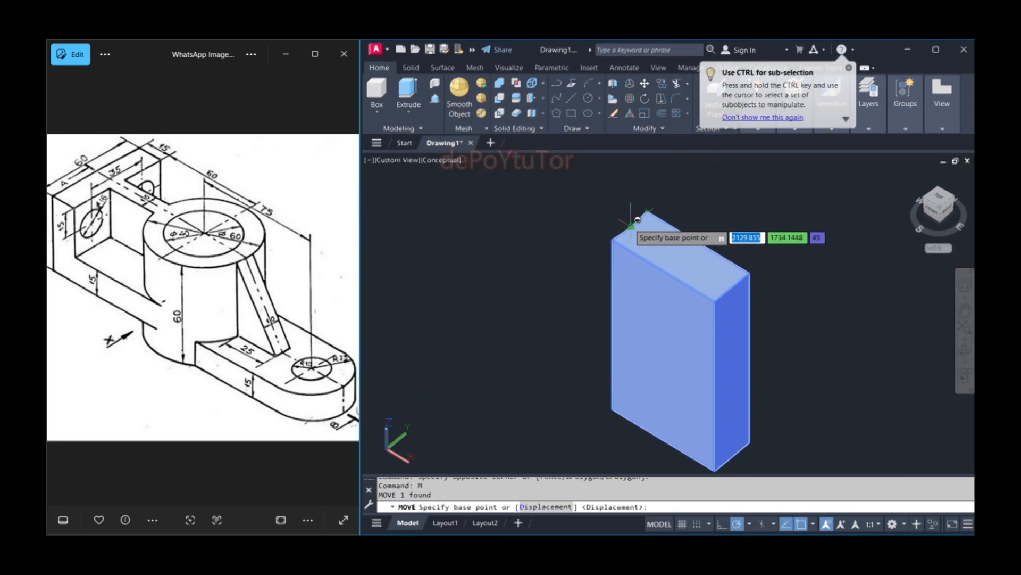
scroll(638, 219, "up", 4)
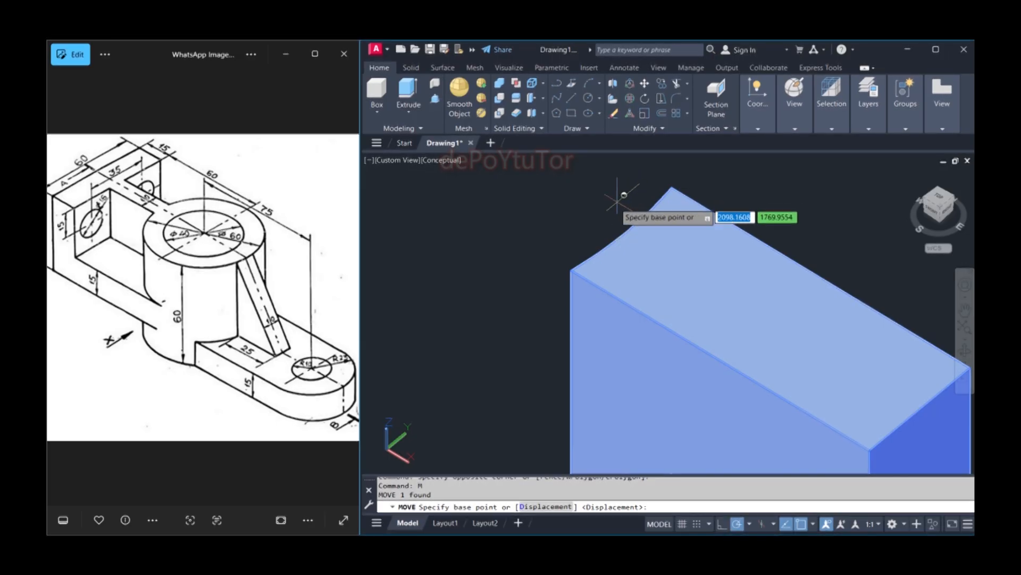
left_click(626, 230)
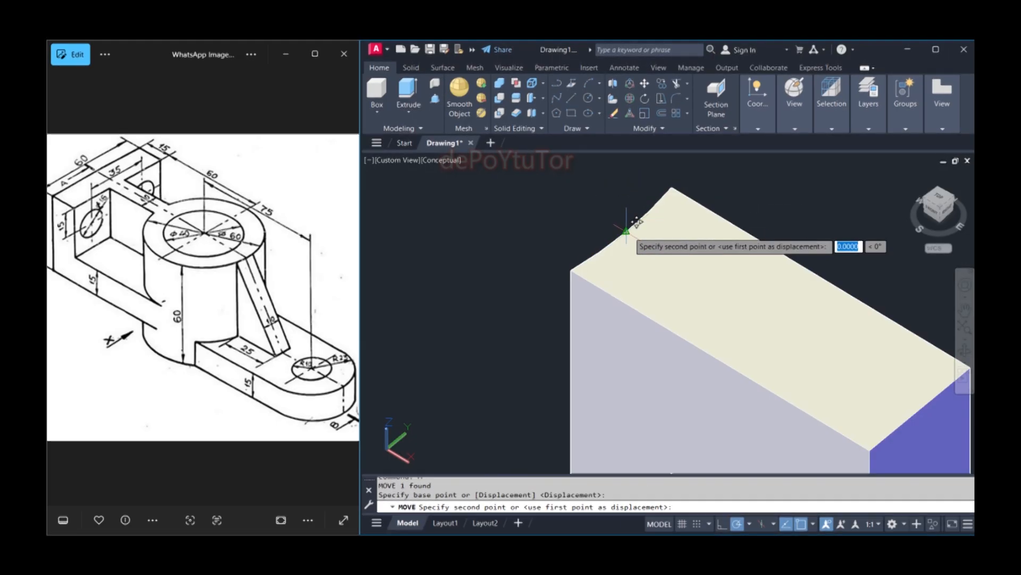
scroll(626, 230, "down", 6)
scroll(547, 274, "up", 5)
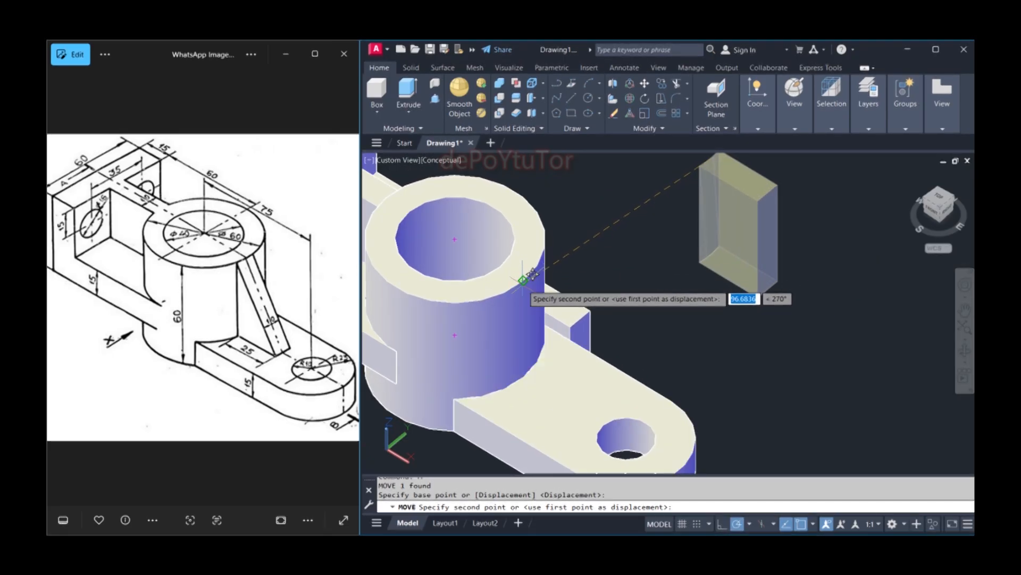
left_click(523, 280)
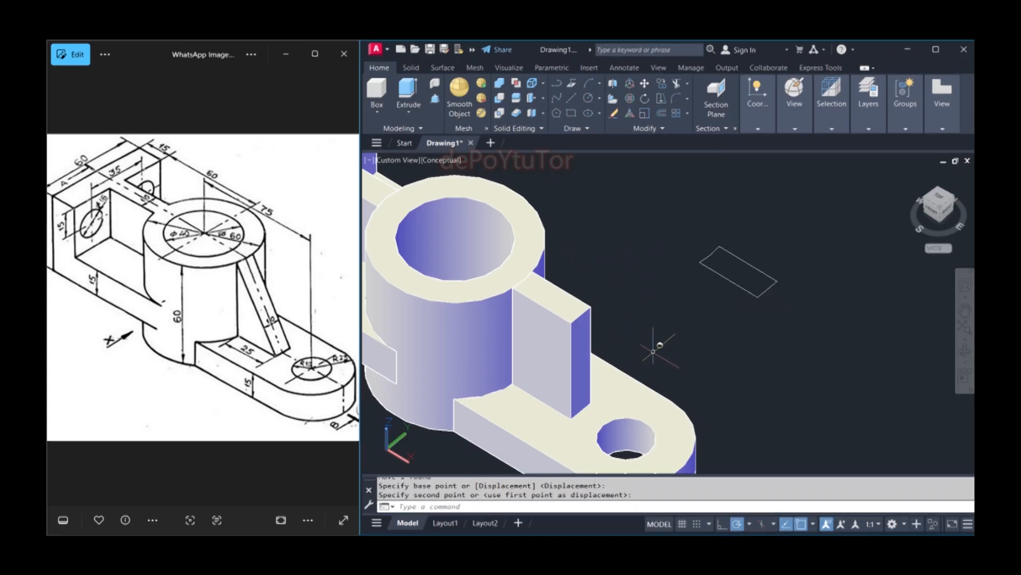
- Erase the leftover rib outline behind the bracket
mouse_move(670, 342)
middle_mouse_down("shift")
mouse_move(691, 325)
mouse_move(687, 342)
middle_mouse_up("shift")
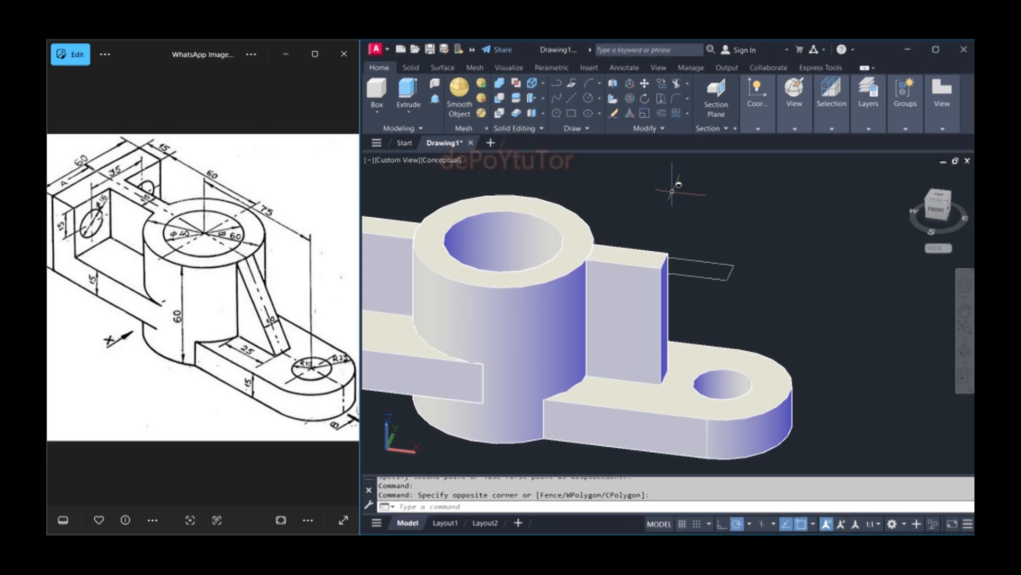
left_click(743, 239)
left_click(713, 290)
- Align the UCS to the front side face of the rib using the Face option
type("UCS")
key("Return")
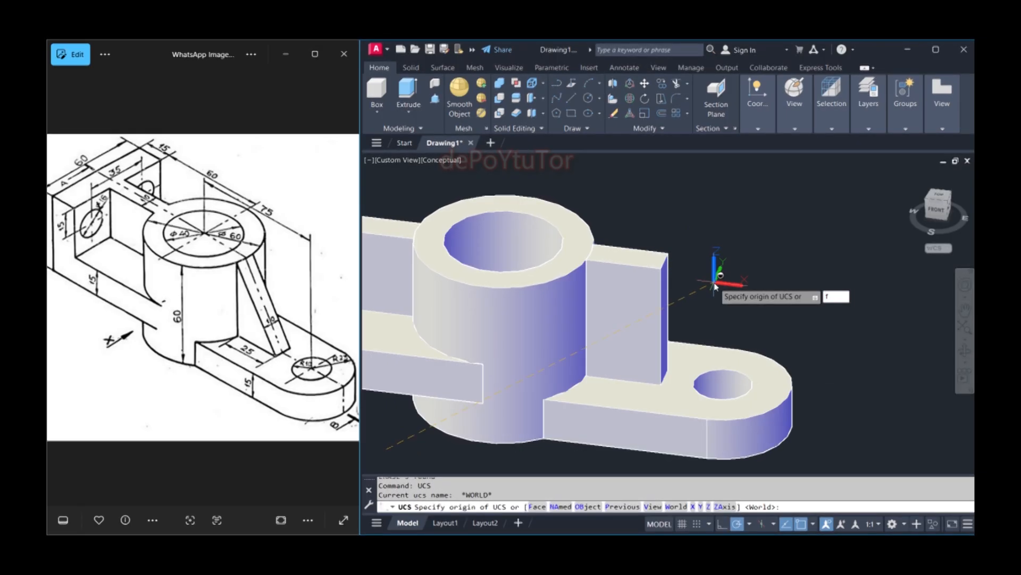
type("f")
key("Return")
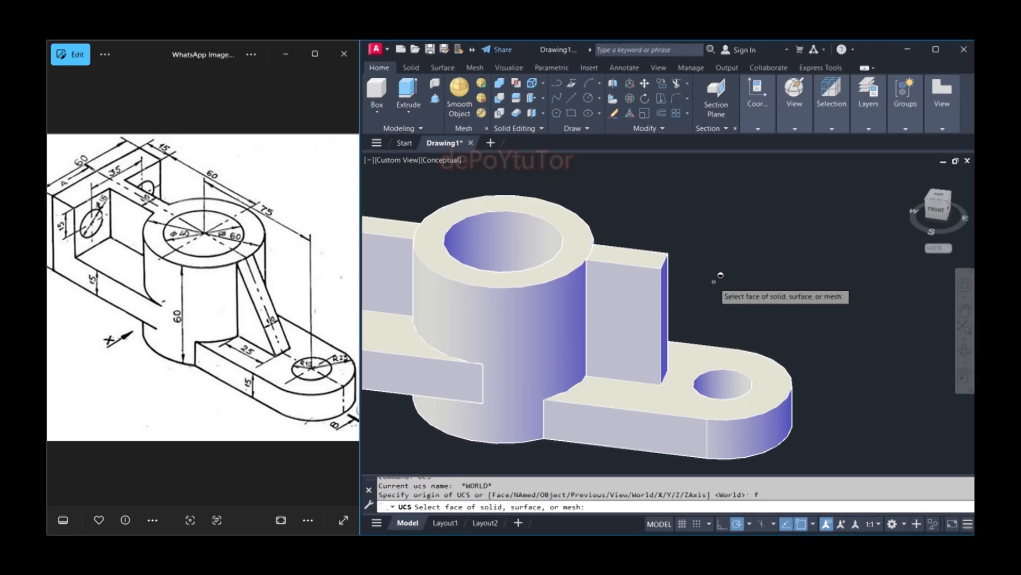
left_click(626, 302)
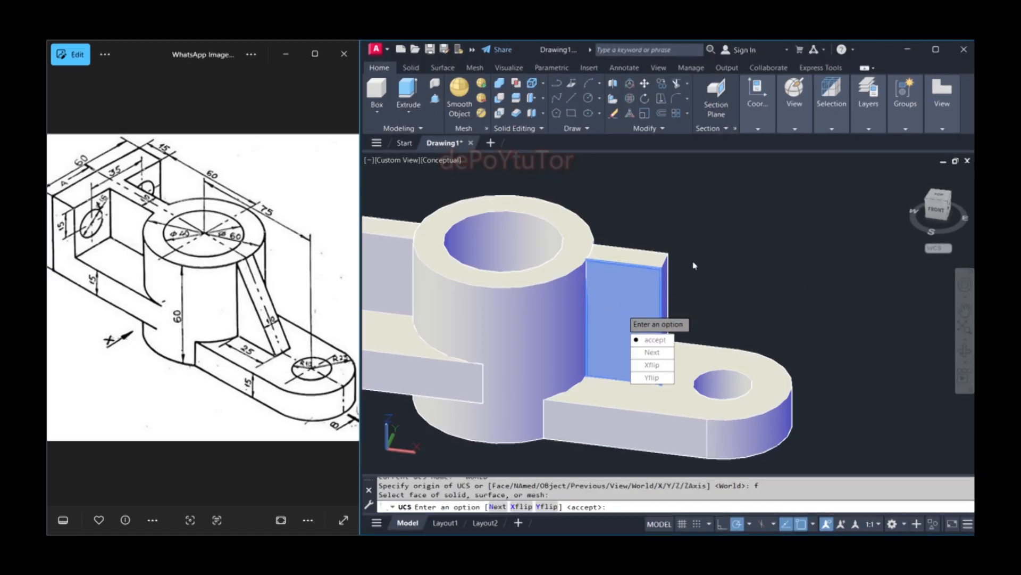
key("Return")
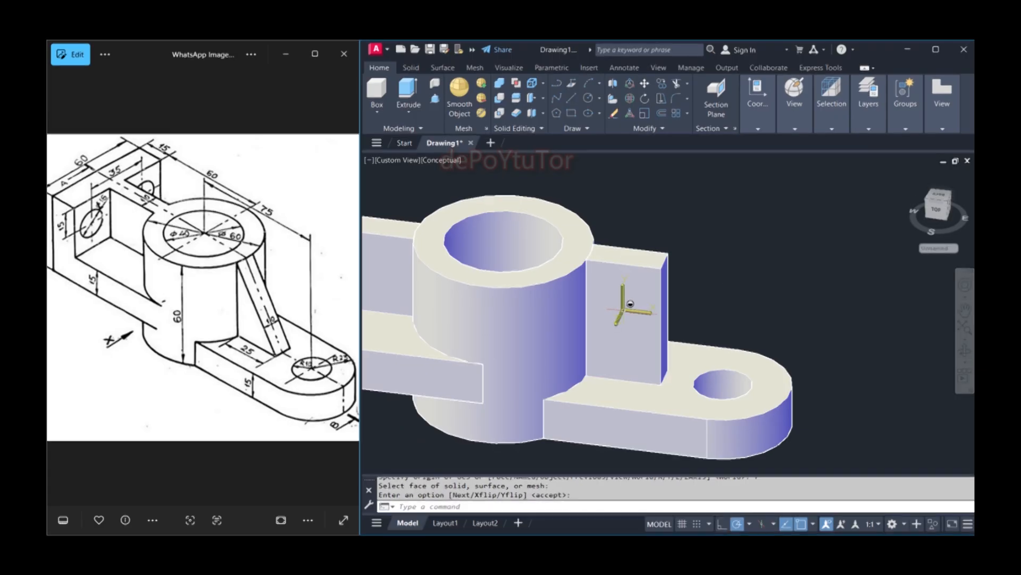
- Draw a diagonal polyline on the rib's side face from the upper corner at the cylinder to the outer lower corner
type("pl")
key("Return")
scroll(609, 266, "up", 3)
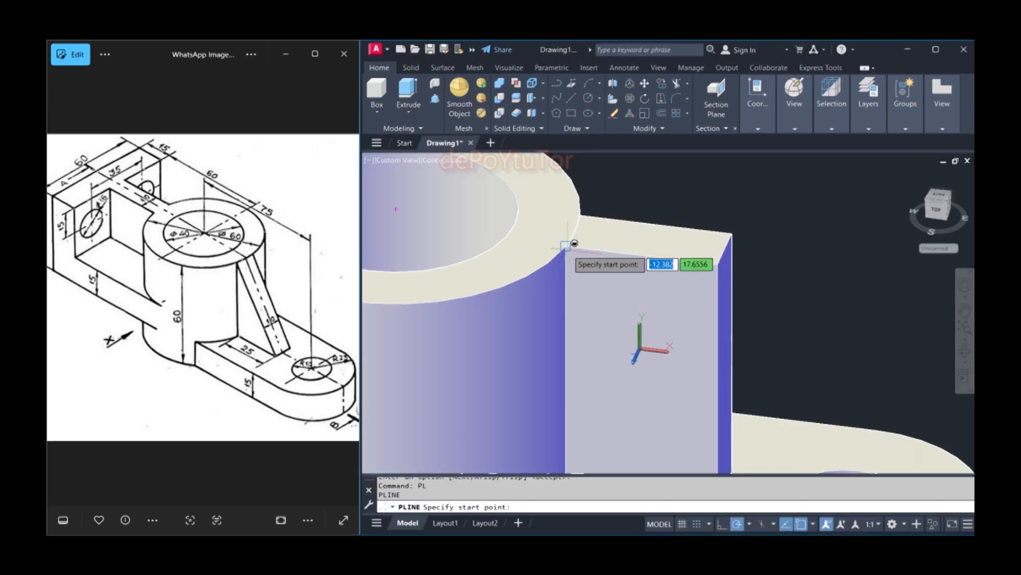
left_click(575, 243)
scroll(585, 292, "down", 3)
scroll(655, 371, "up", 4)
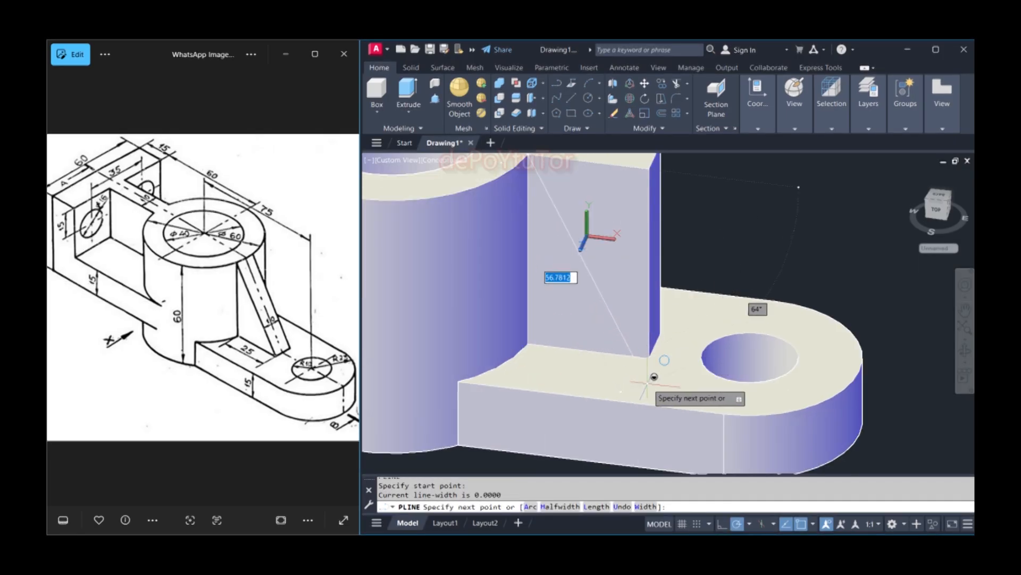
left_click(649, 356)
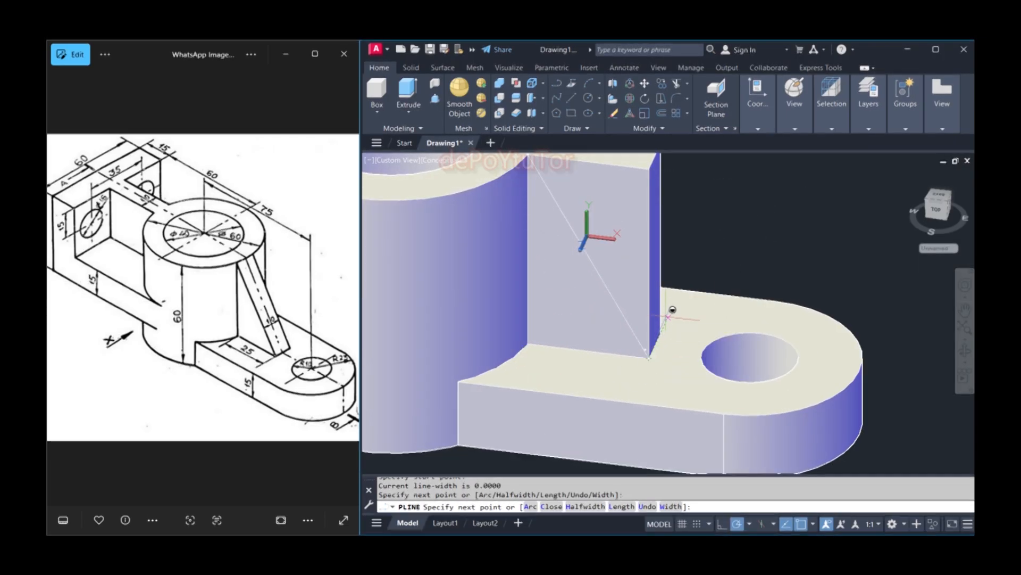
key("Escape")
- Press-pull the triangular area above the diagonal through the rib's thickness to cut the rib to its slope
scroll(672, 309, "down", 3)
scroll(660, 298, "up", 2)
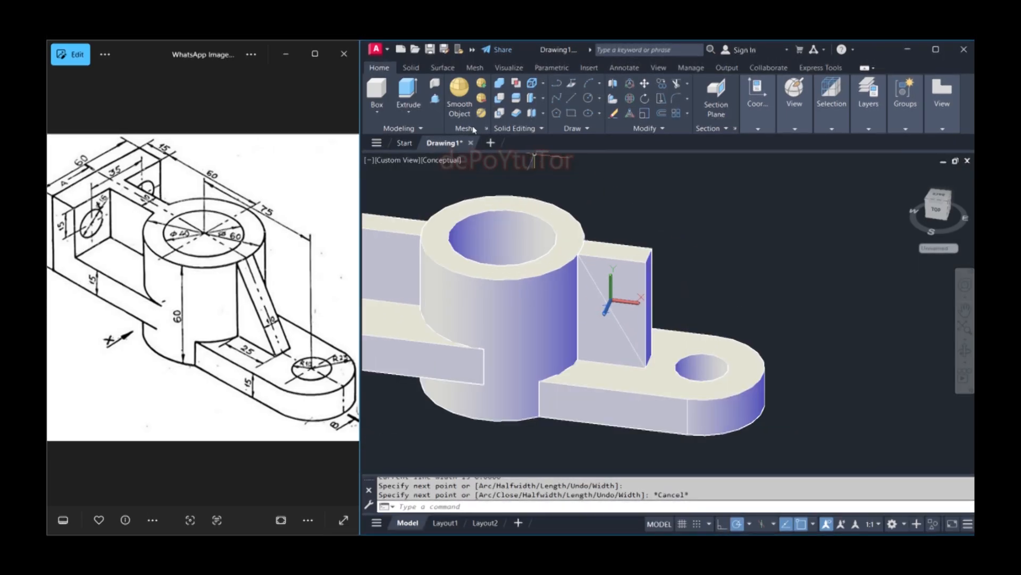
left_click(435, 99)
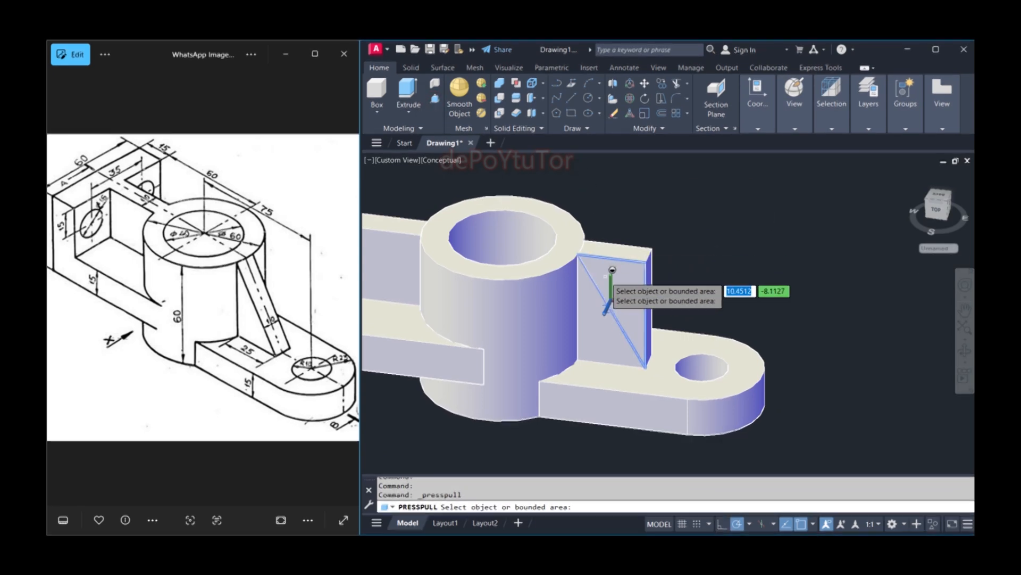
left_click(605, 276)
left_click(653, 248)
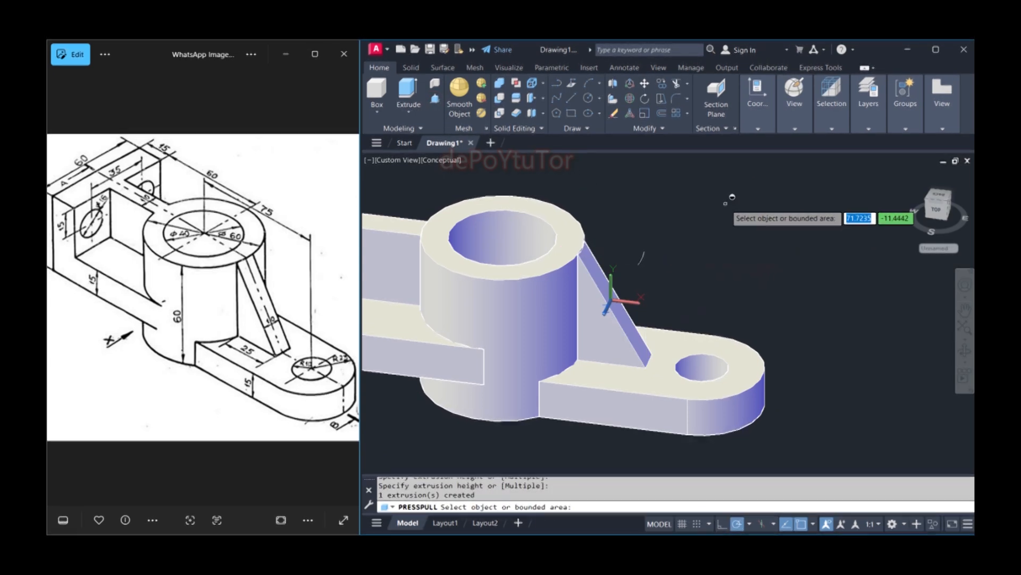
key("Return")
- Erase the leftover arc floating above the rib's sloped edge
left_click(632, 237)
left_click(660, 269)
type("r")
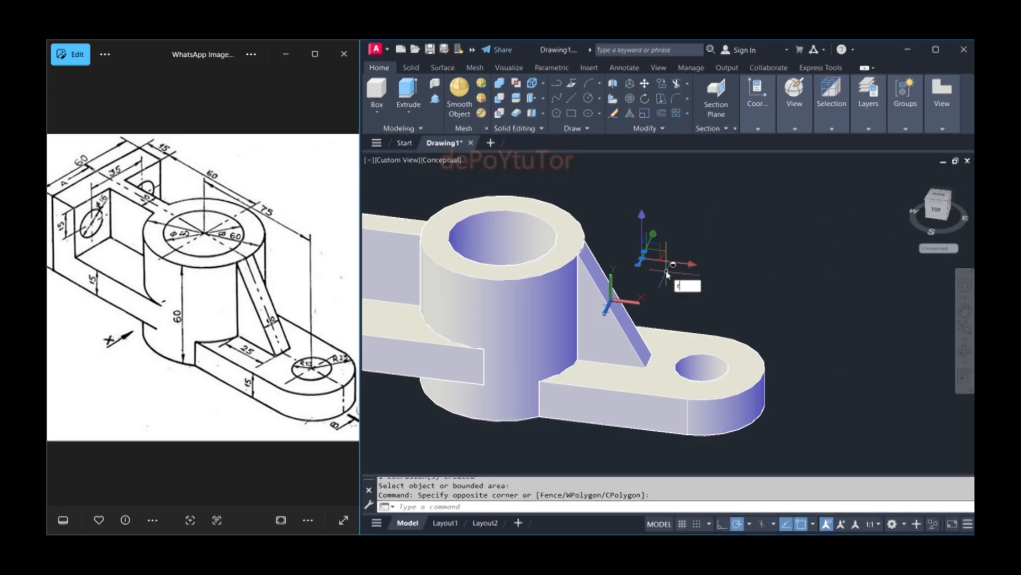
key("Return")
key("Escape")
- Align the UCS to the end plate's inner face, beside the connecting web, using the Face option
scroll(575, 229, "up", 3)
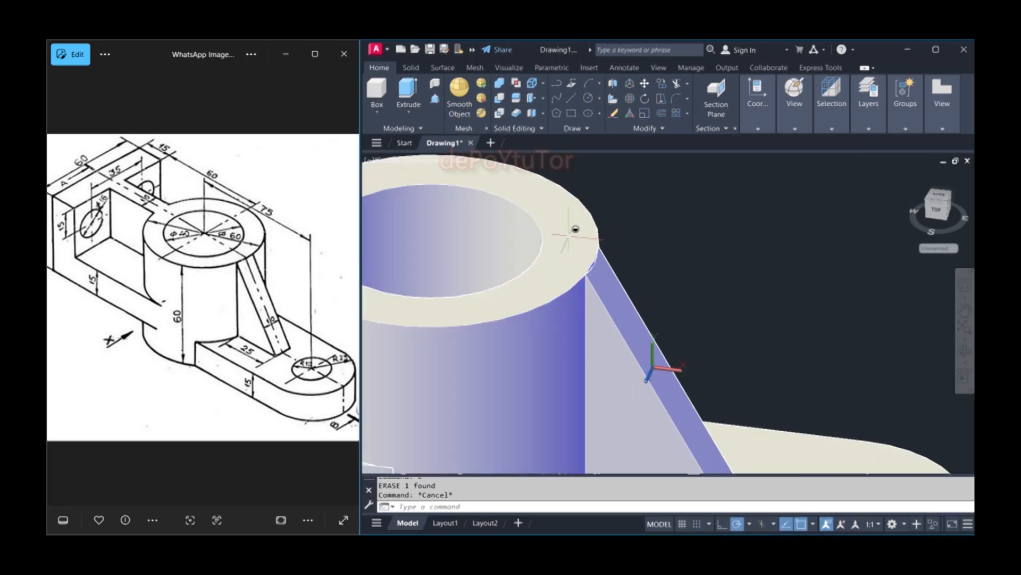
scroll(575, 229, "down", 5)
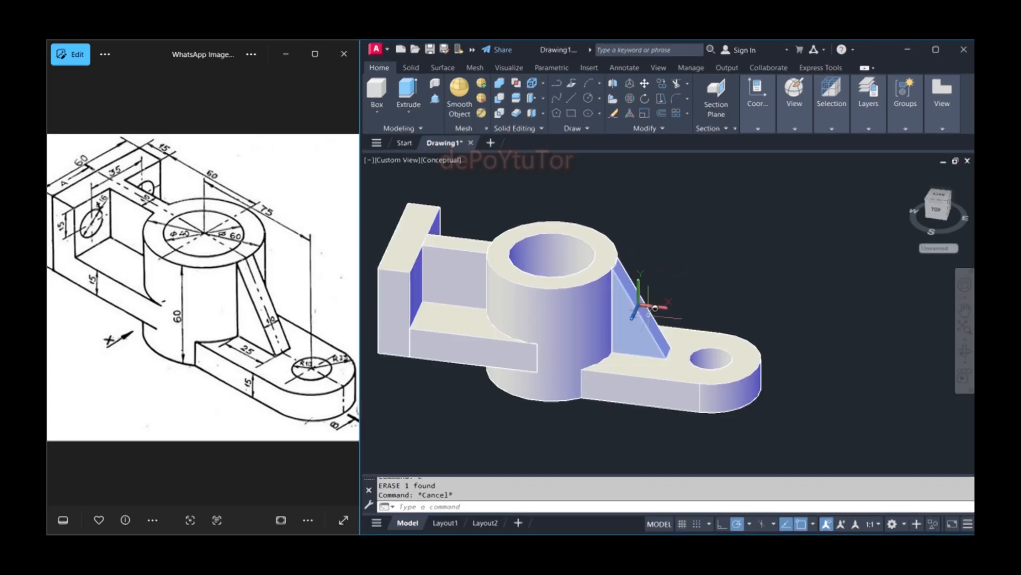
scroll(655, 308, "down", 3)
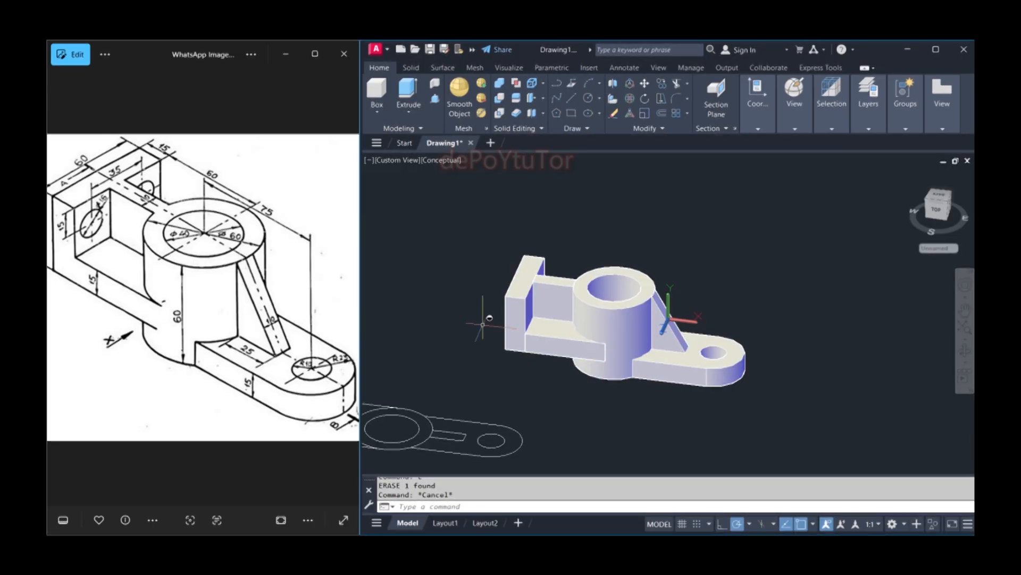
scroll(256, 266, "down", 1)
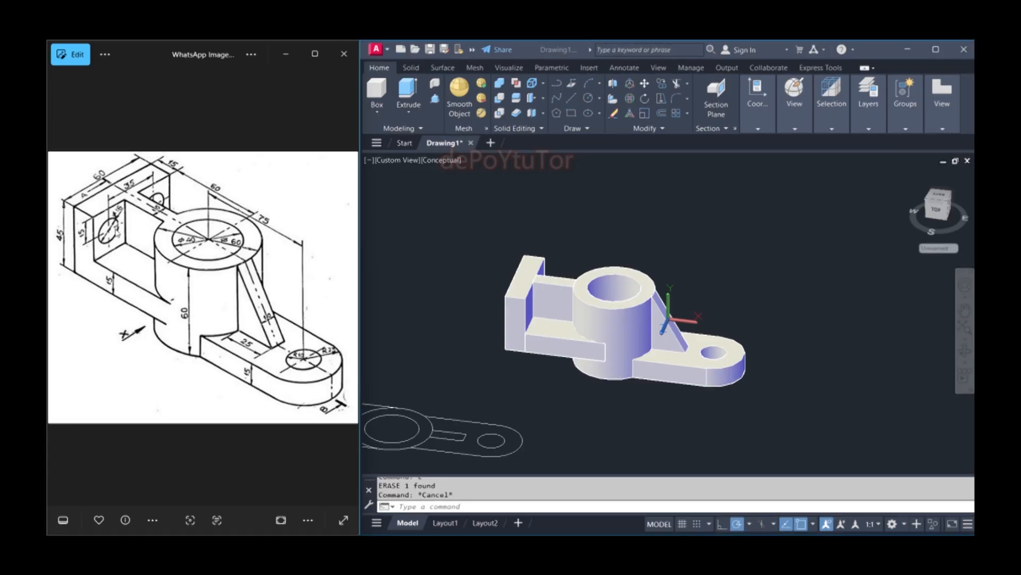
scroll(105, 292, "up", 2)
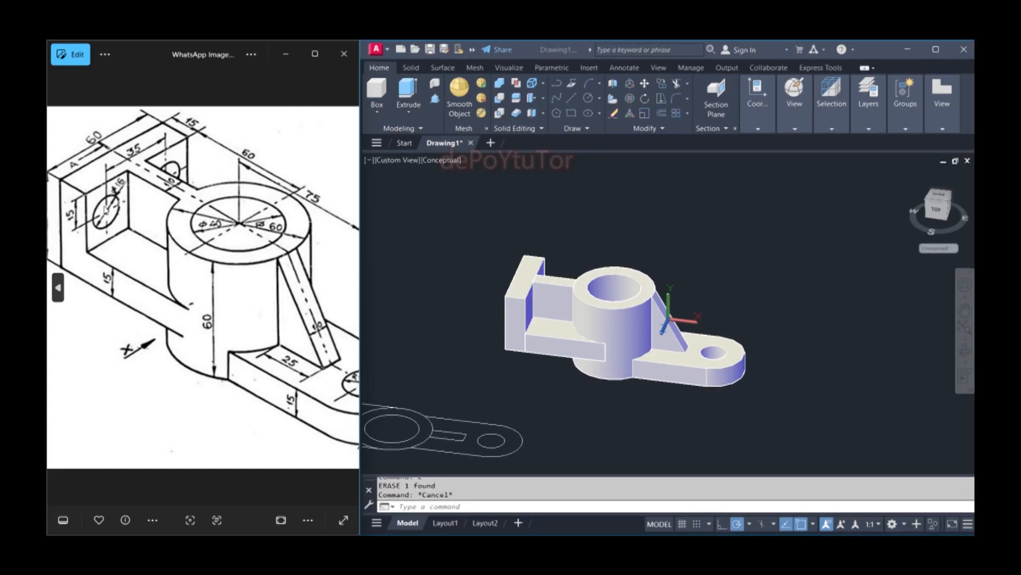
left_click(567, 338)
middle_click_drag(566, 338, 583, 280, "shift")
scroll(584, 281, "up", 3)
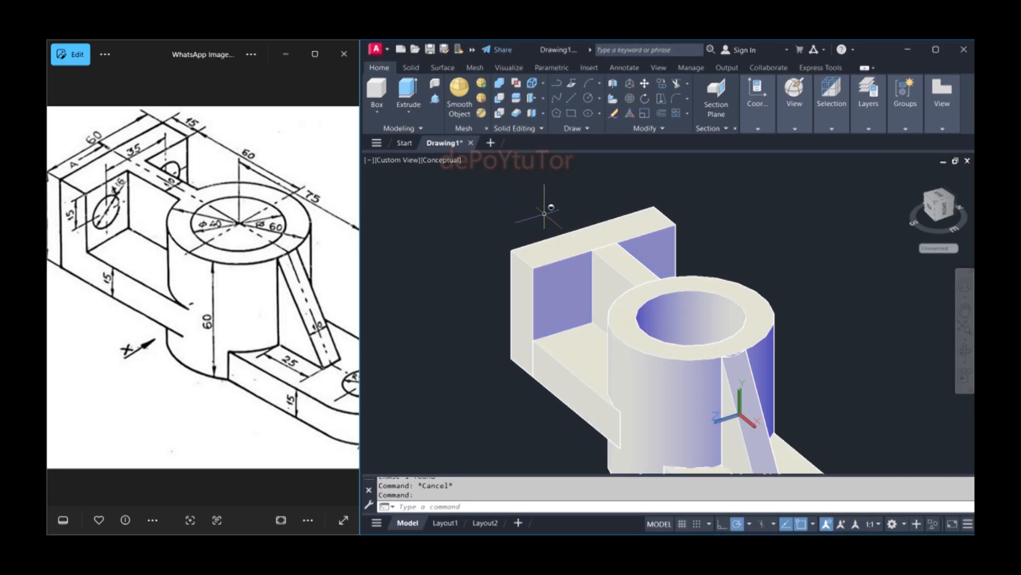
type("UCS")
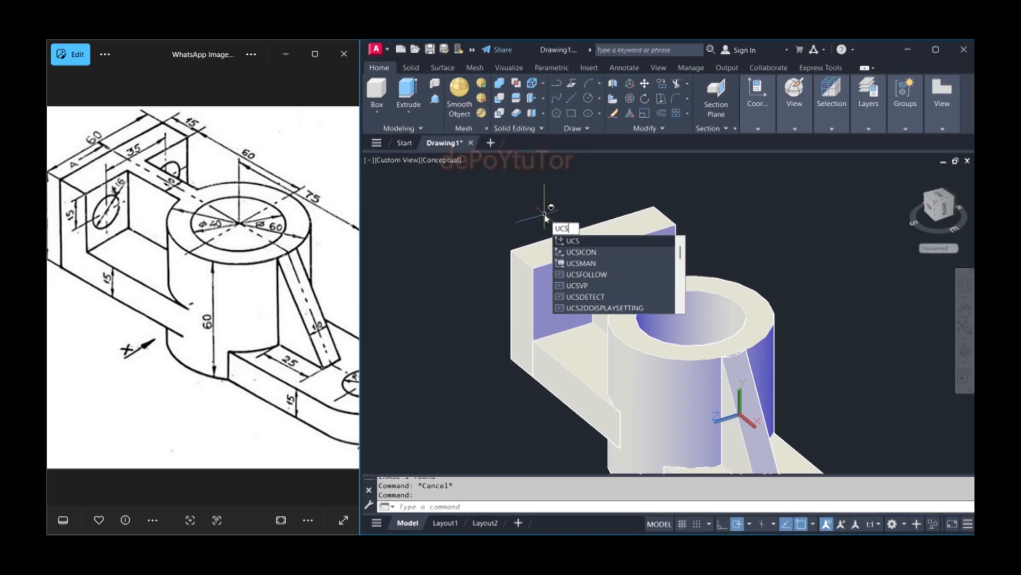
key("Return")
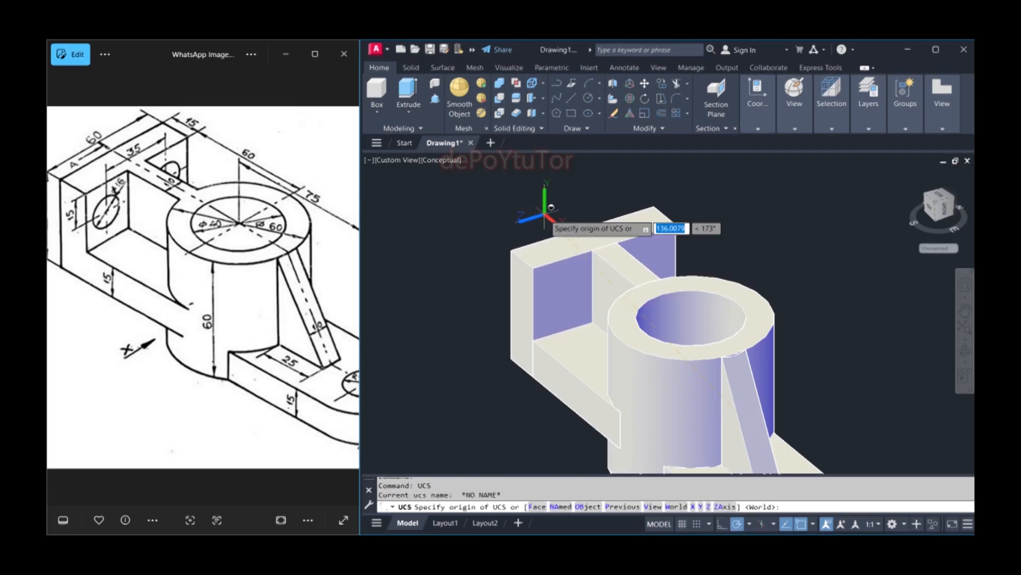
type("f")
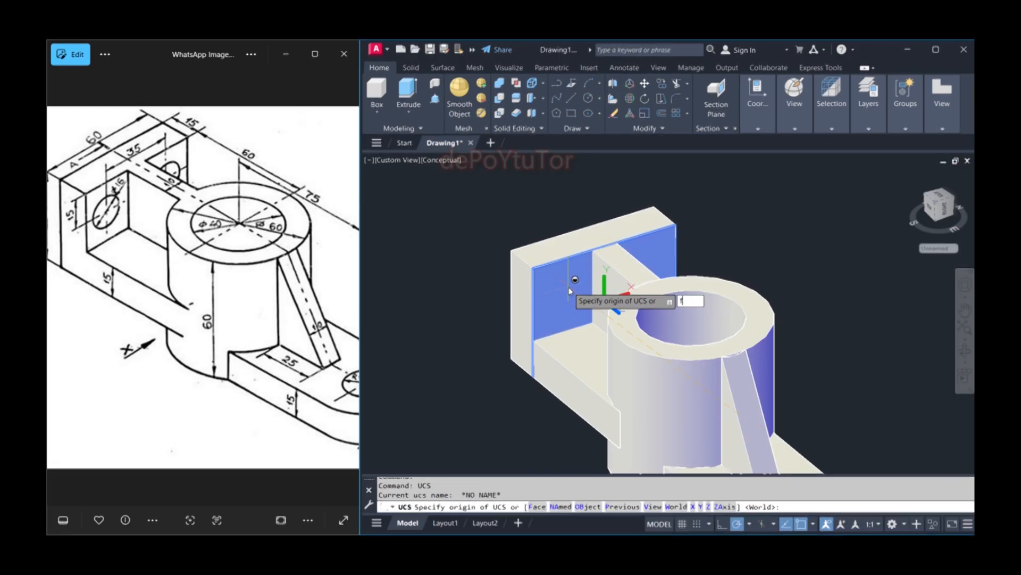
key("Return")
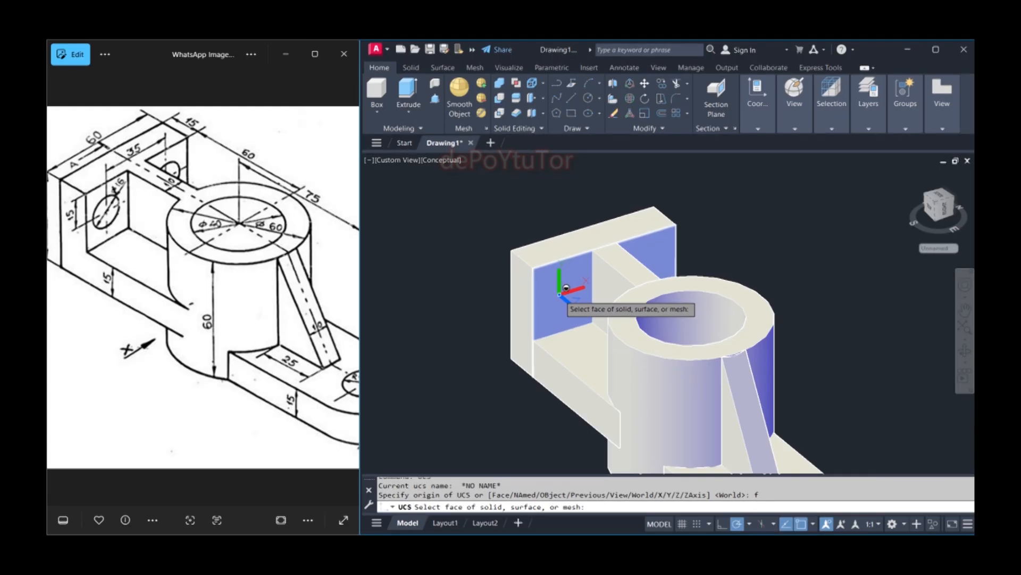
left_click(568, 286)
key("Return")
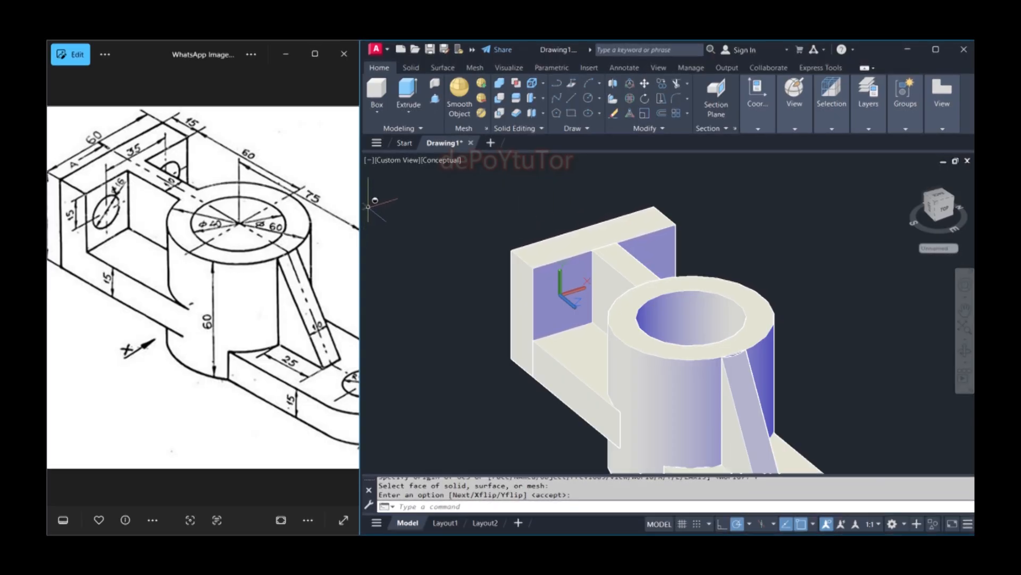
- Draw a circle of diameter 16 centred on the upper outer corner of the end plate's inner face
key("Return")
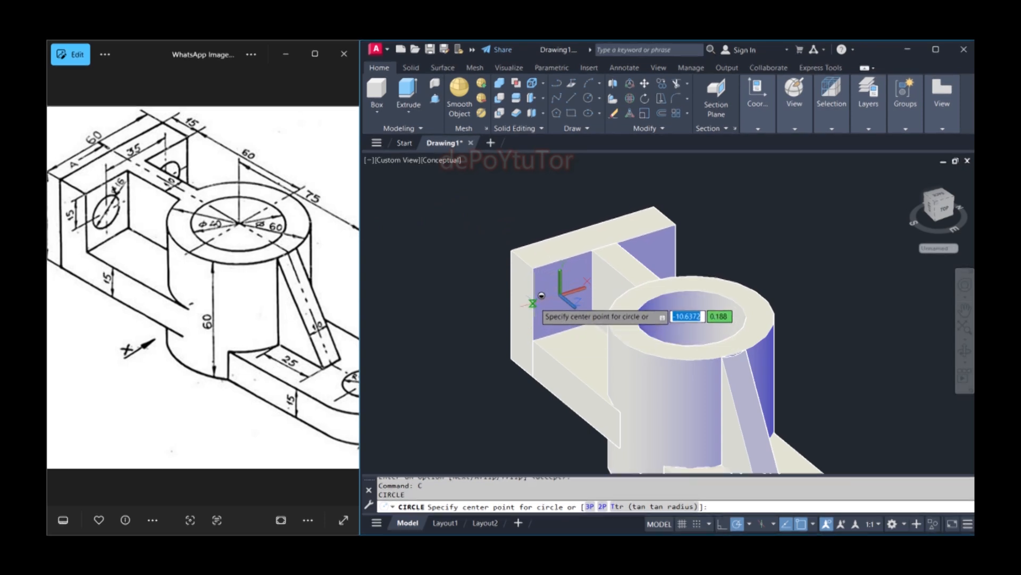
left_click(533, 268)
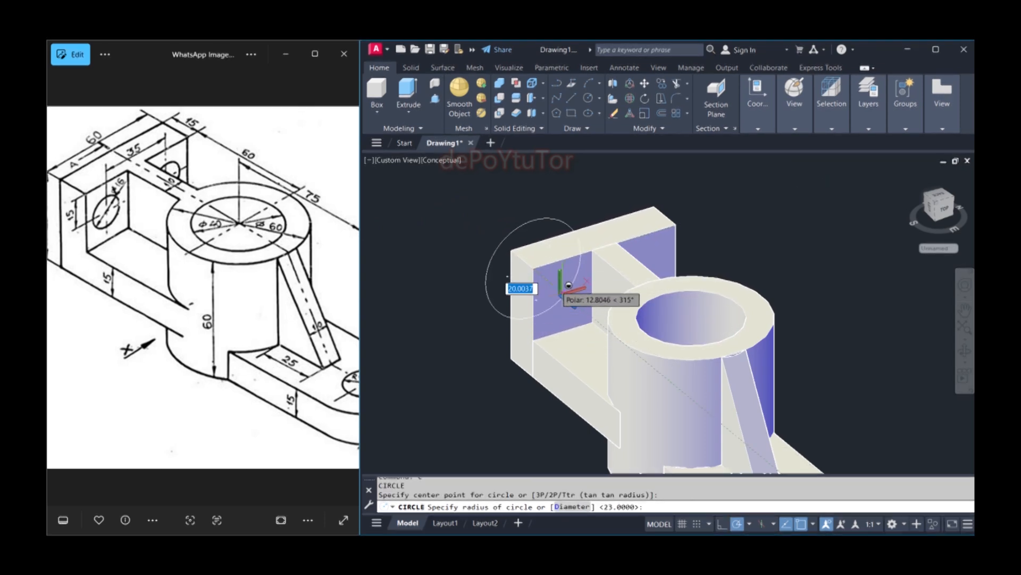
type("1")
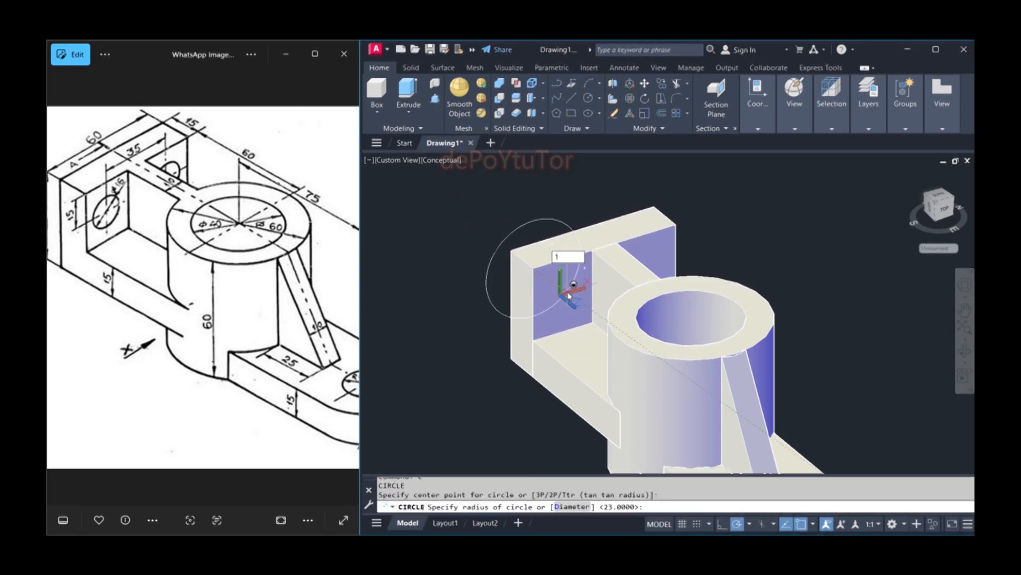
key("BackSpace")
type("1")
key("Return")
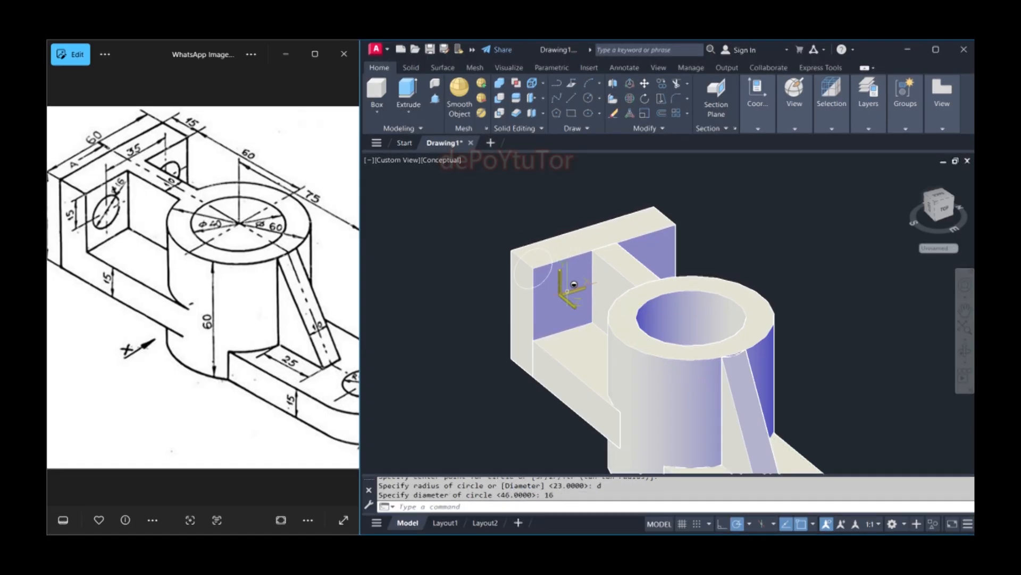
left_click(552, 262)
type("m")
key("Return")
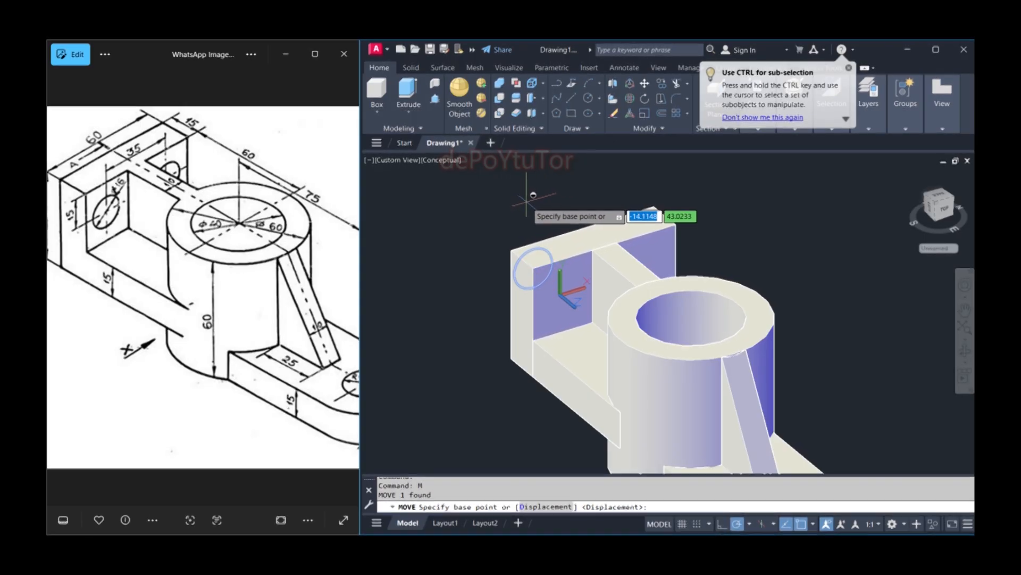
key("Escape")
- Draw a diagonal polyline across the end plate's inner face from the upper corner at the web to the lower outer corner
type("pl")
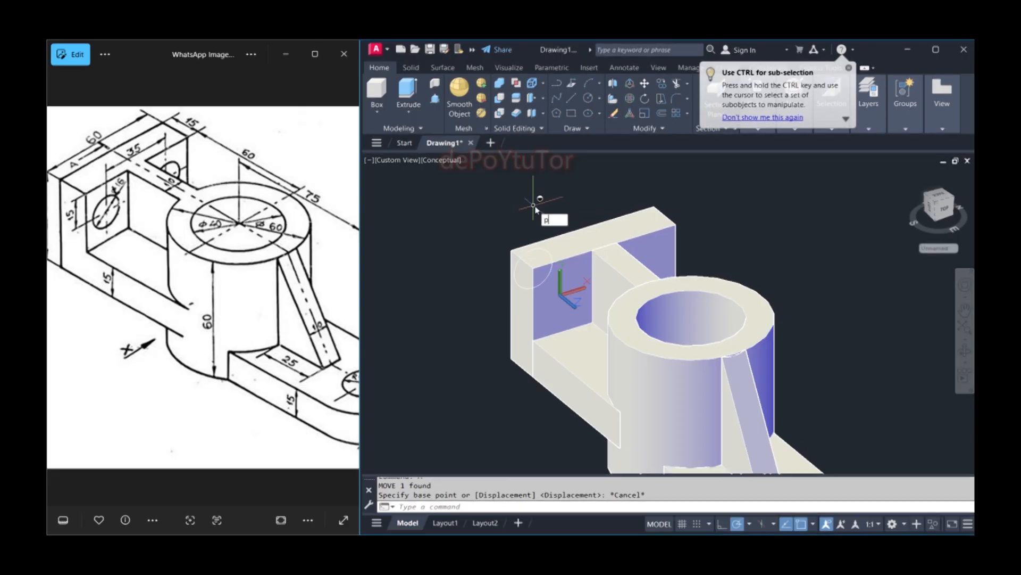
key("Return")
scroll(605, 252, "up", 3)
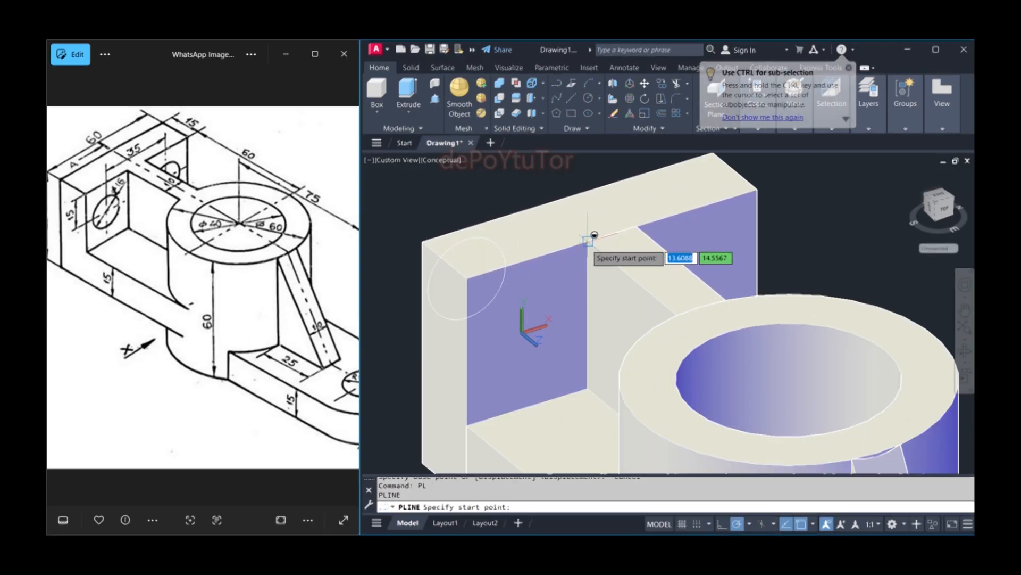
left_click(587, 241)
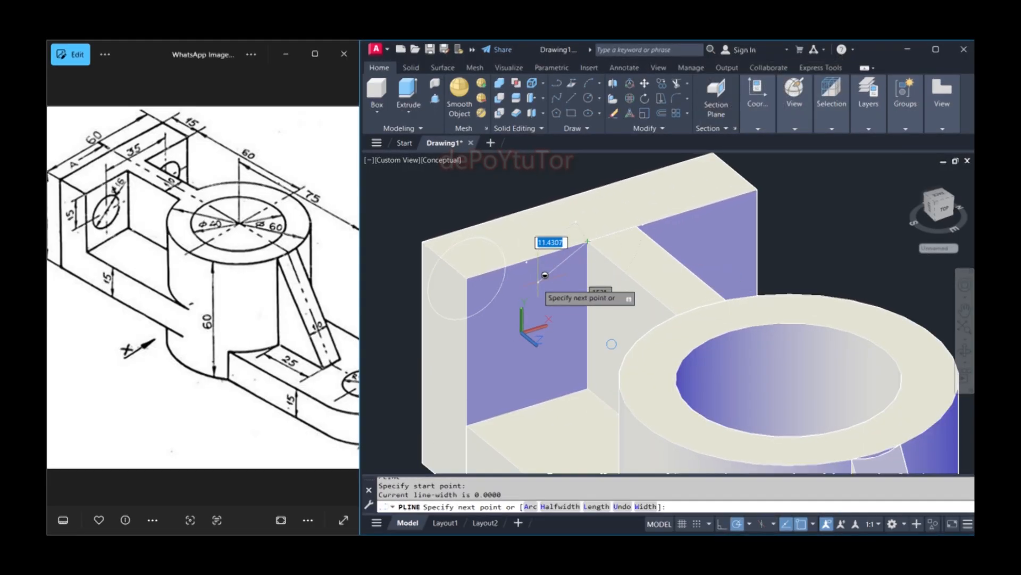
left_click(467, 424)
key("Escape")
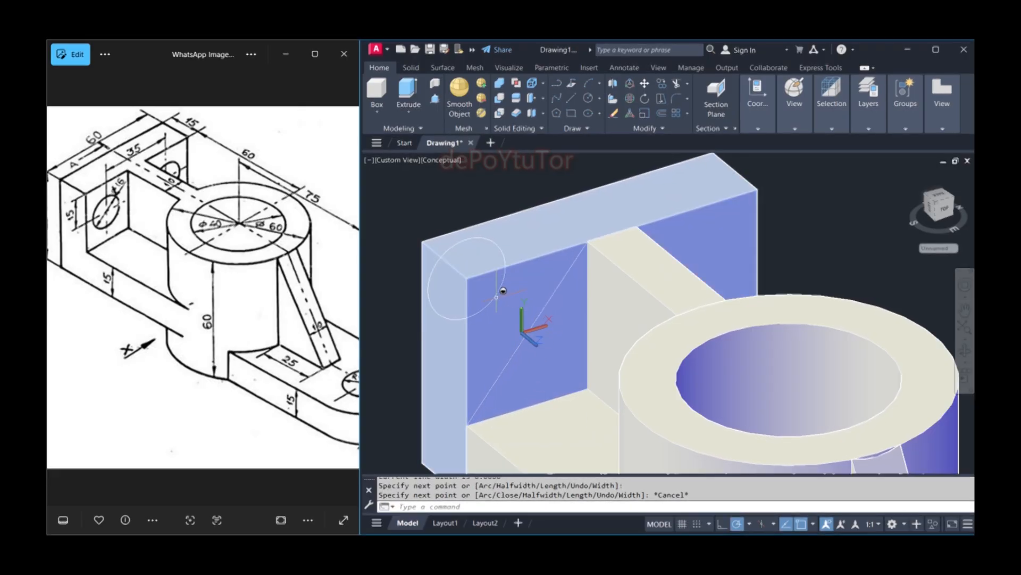
- Move the circle from its centre to the midpoint of the diagonal on the end plate's inner face
left_click(484, 242)
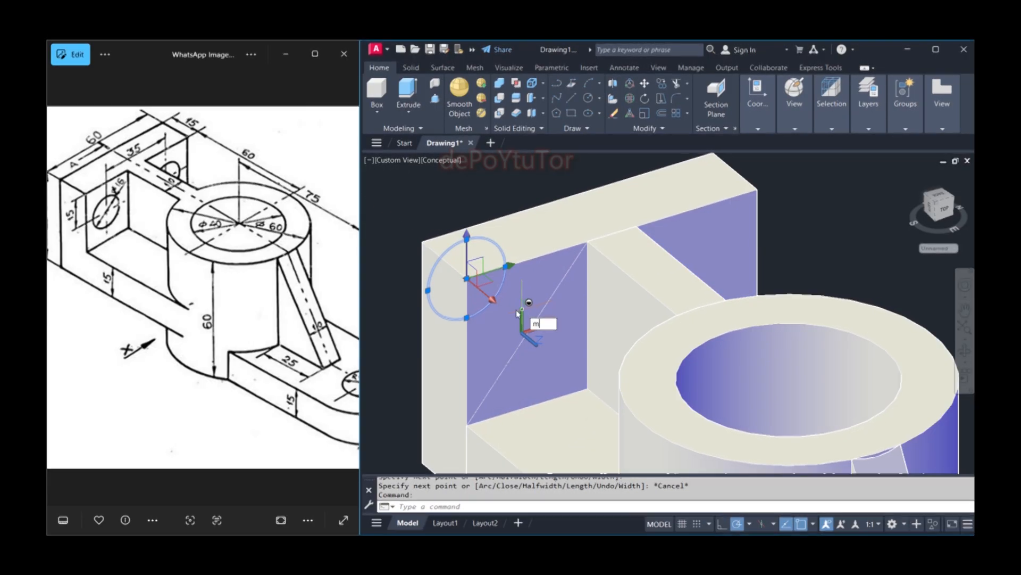
key("Return")
left_click(475, 269)
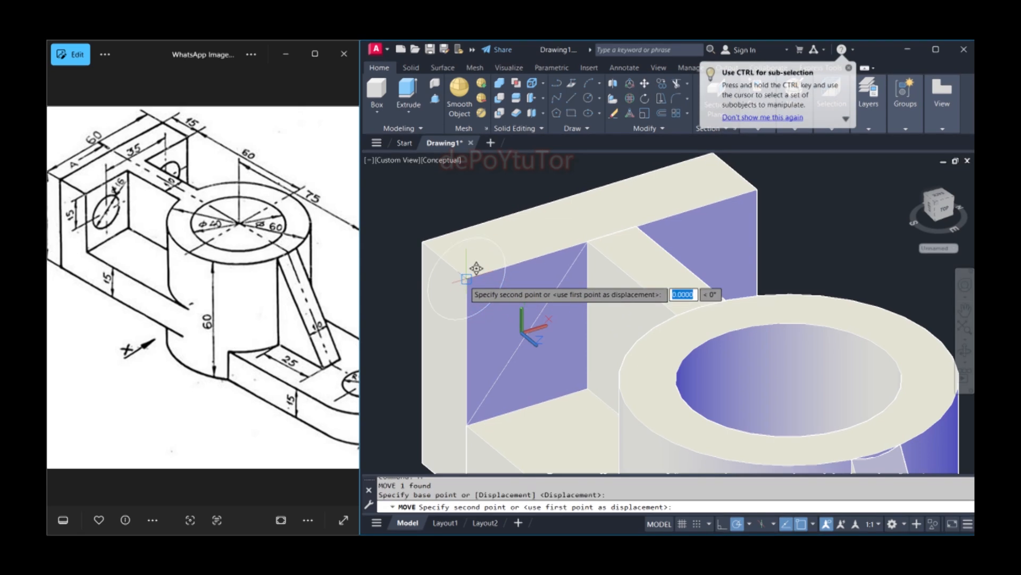
left_click(536, 324)
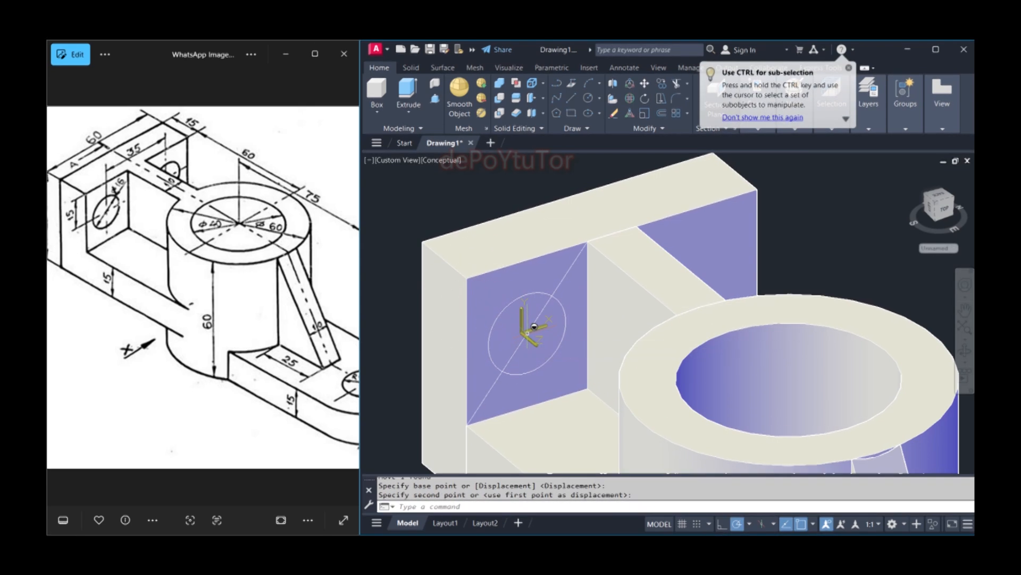
- Erase the diagonal construction polyline from the end plate's inner face
left_click(537, 315)
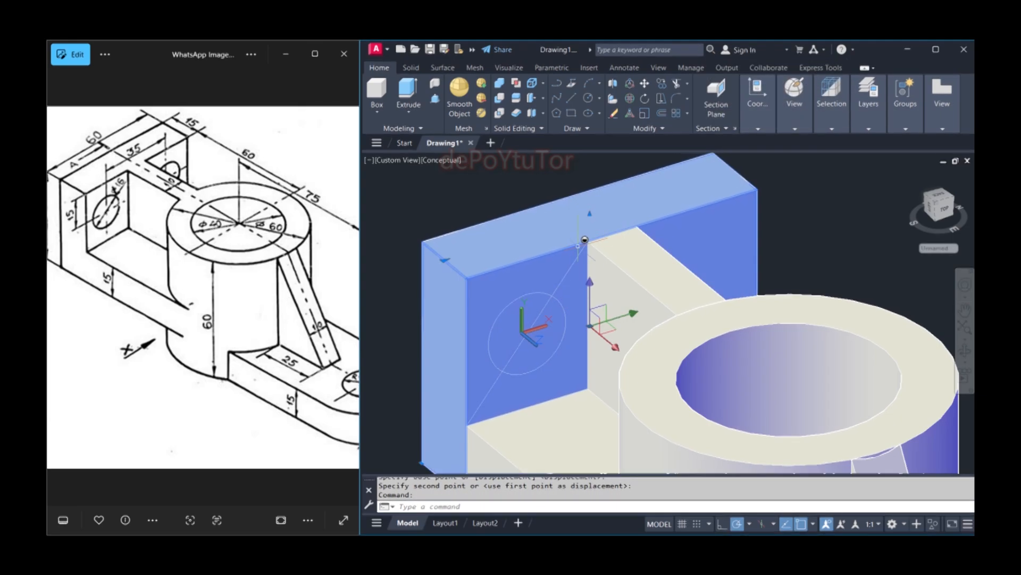
key("Escape")
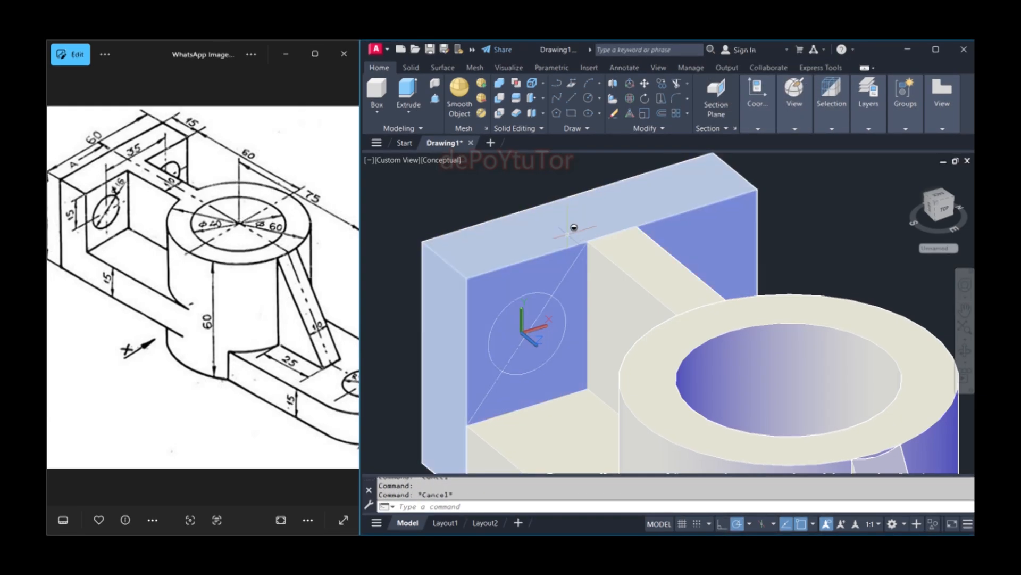
scroll(580, 247, "down", 5)
scroll(576, 241, "up", 2)
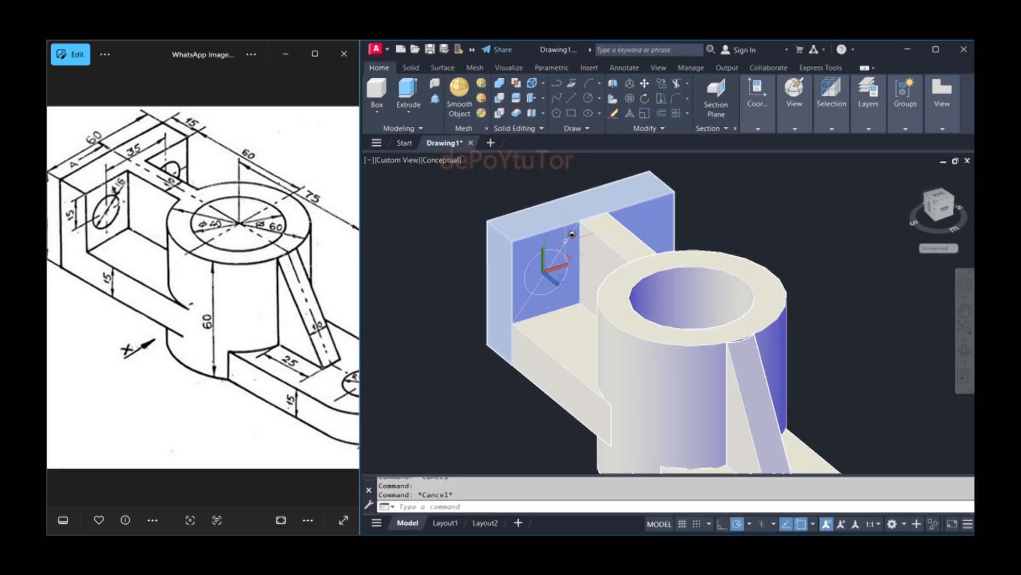
left_click(548, 274)
scroll(543, 292, "up", 2)
scroll(541, 296, "up", 1)
type("e")
key("Return")
scroll(565, 314, "down", 2)
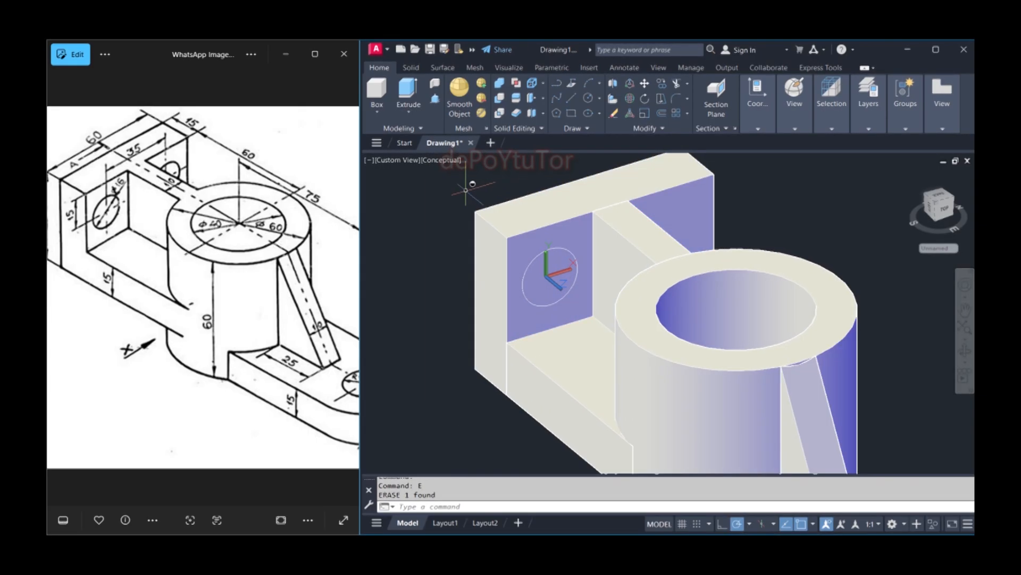
- Press-pull the circle back through the end plate to cut the through hole
left_click(551, 280)
scroll(512, 263, "down", 3)
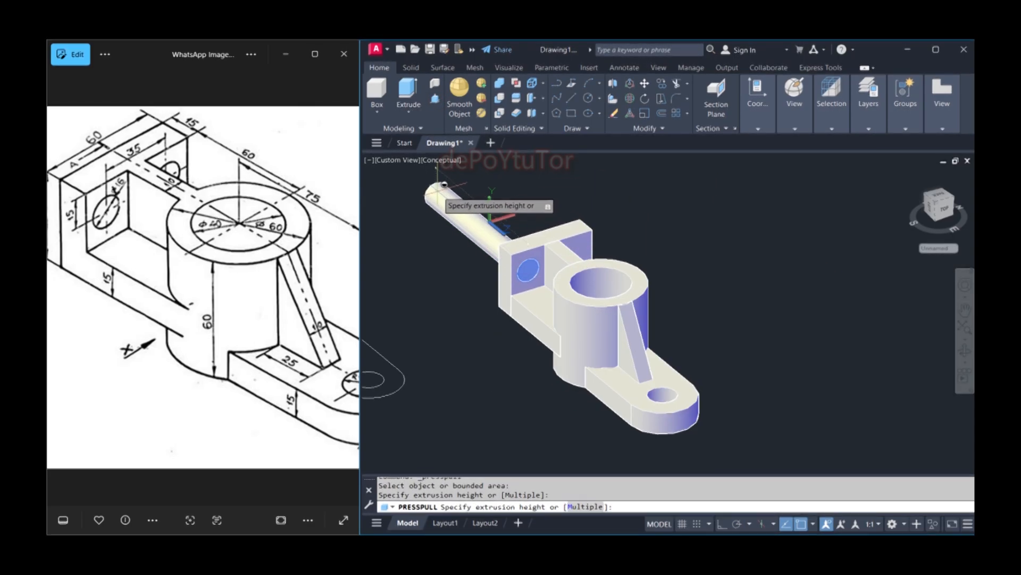
left_click(444, 196)
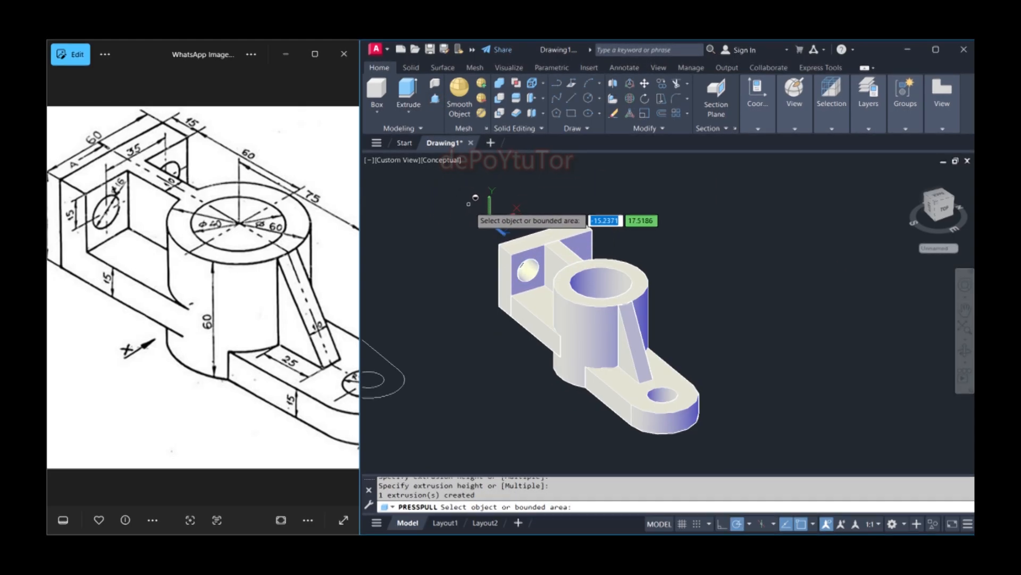
scroll(537, 272, "up", 5)
scroll(550, 270, "up", 2)
scroll(527, 282, "down", 3)
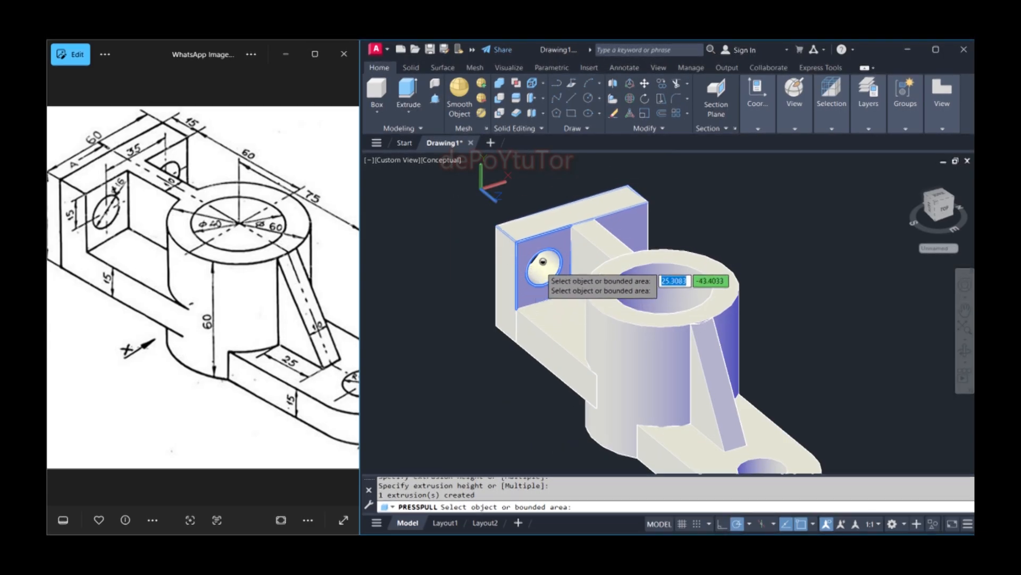
scroll(543, 269, "up", 3)
scroll(534, 241, "down", 2)
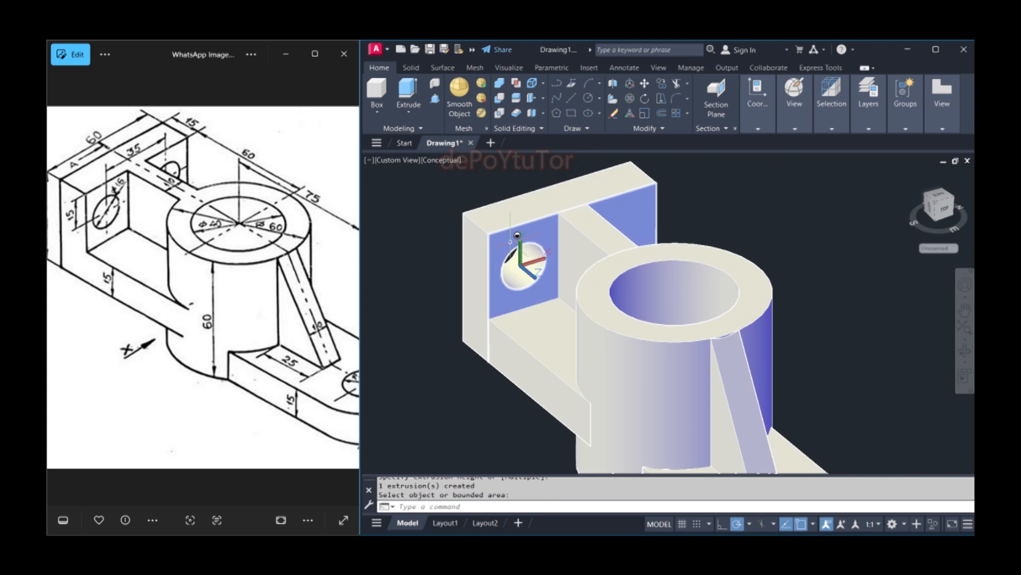
- Undo the last press-pull that cut the hole through the end plate
key("ctrl+z")
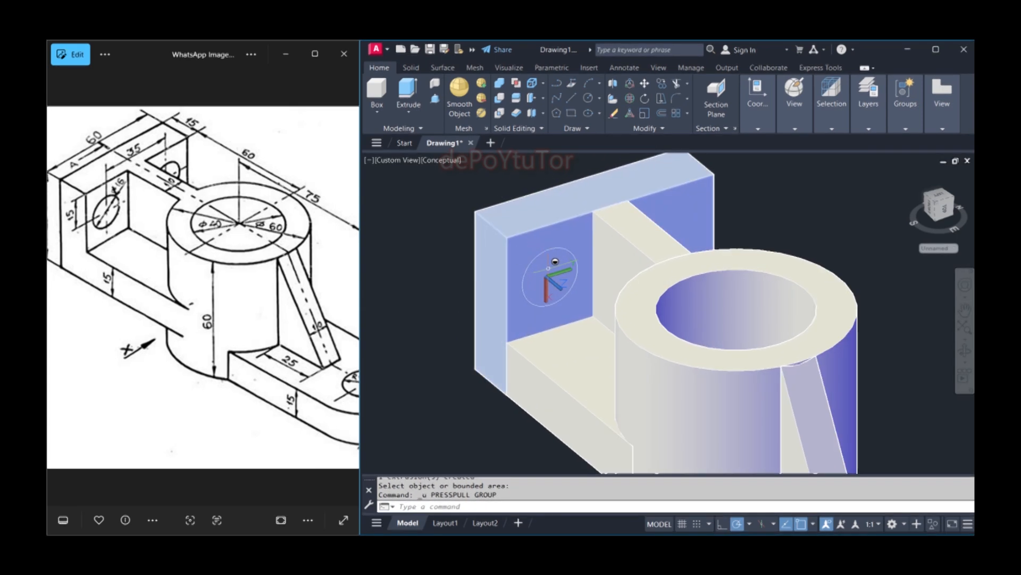
- Try again to press-pull the circle back through the end plate
left_click(560, 267)
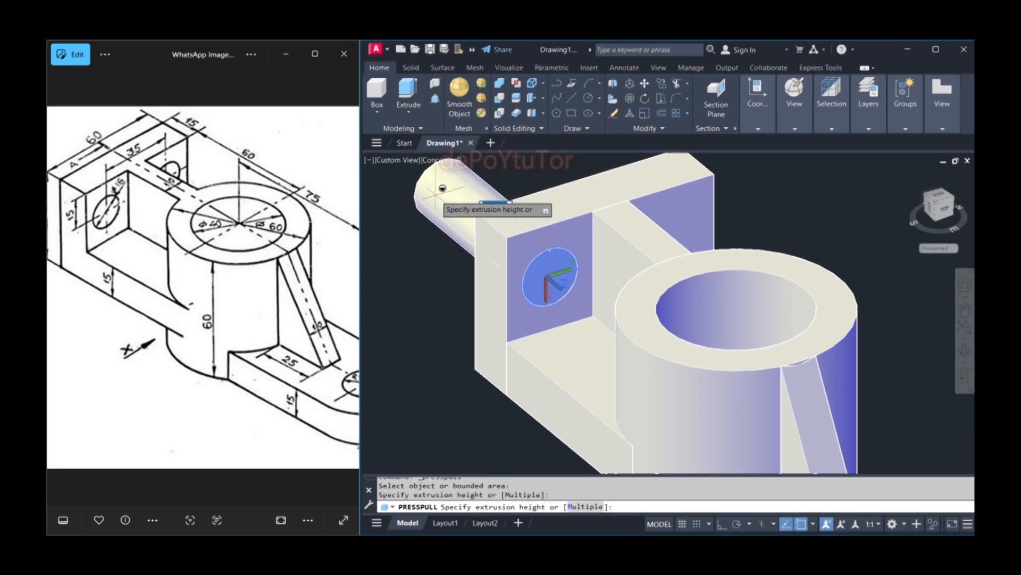
left_click(442, 188)
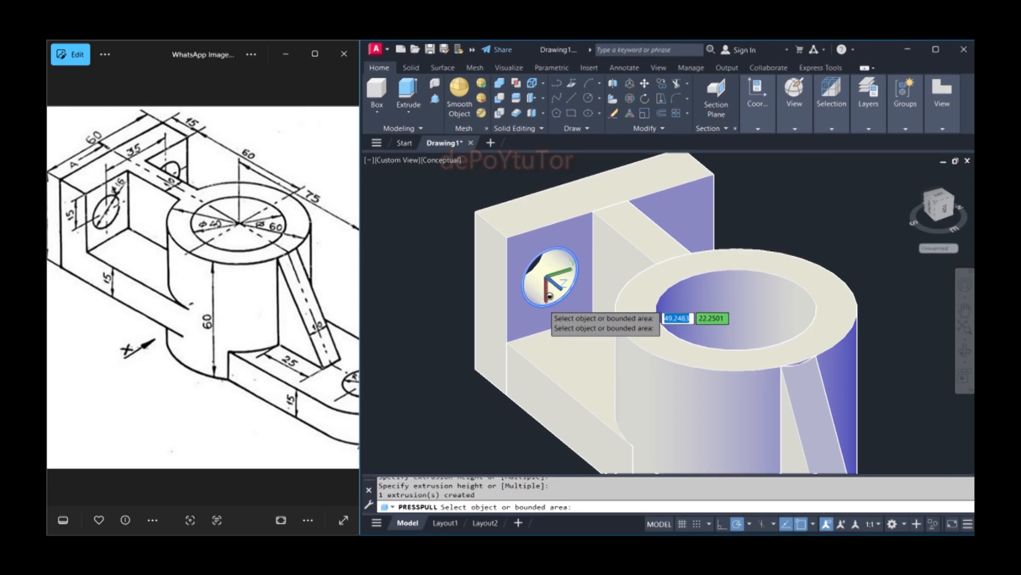
mouse_move(542, 275)
middle_mouse_down("shift")
mouse_move(531, 296)
mouse_move(541, 292)
middle_mouse_up("shift")
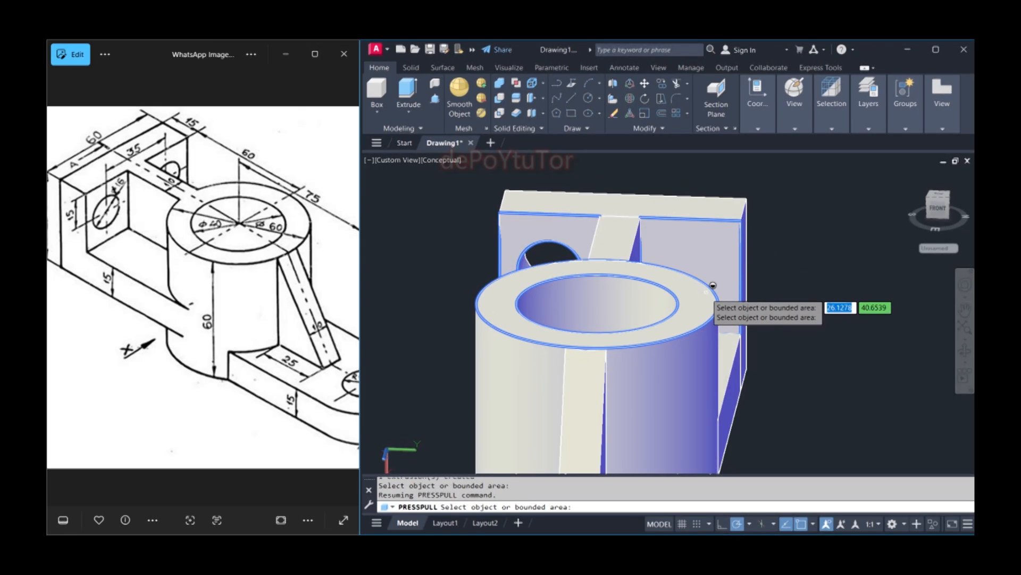
middle_click_drag(615, 275, 660, 273, "shift")
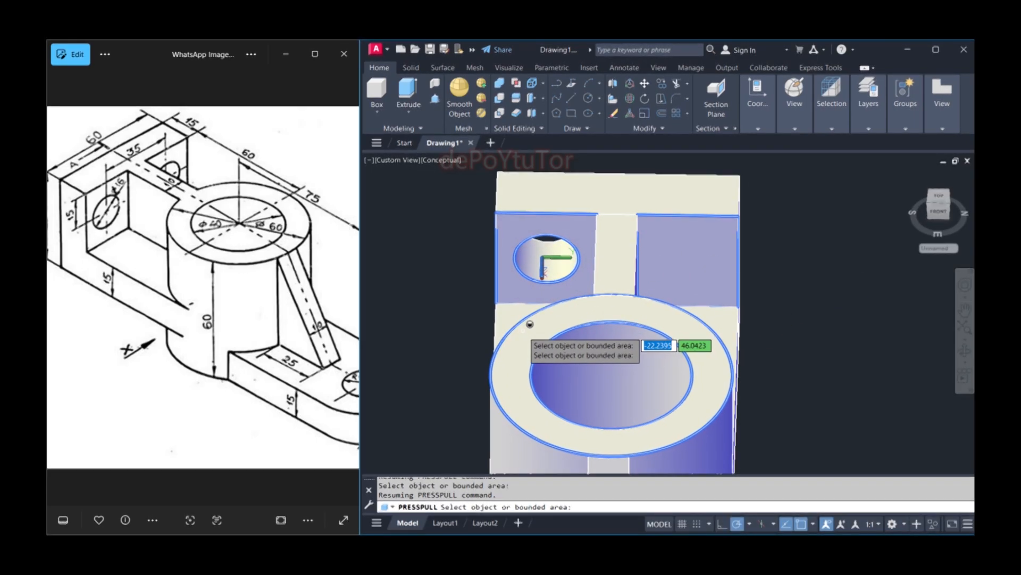
key("Return")
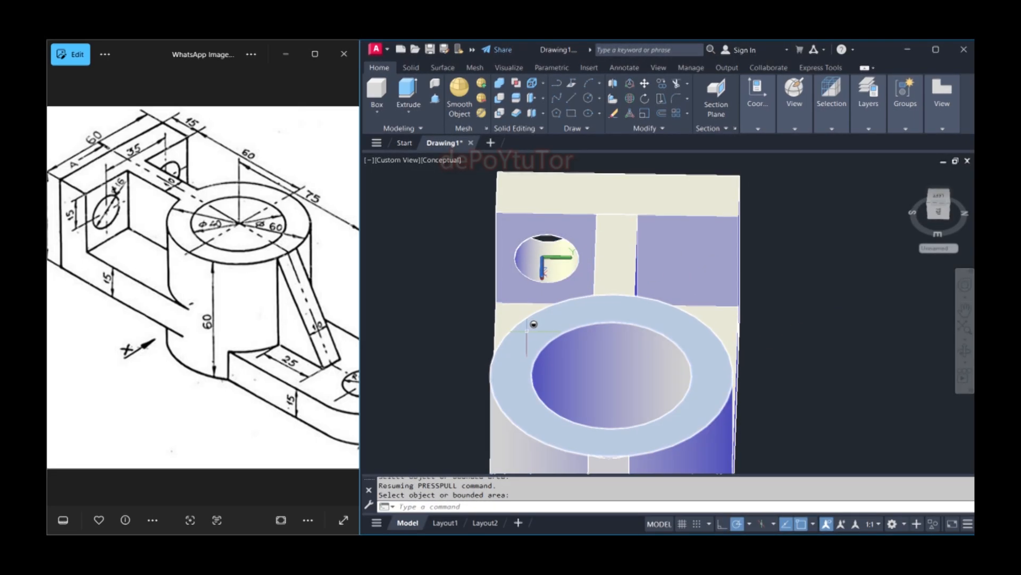
key("ctrl+z")
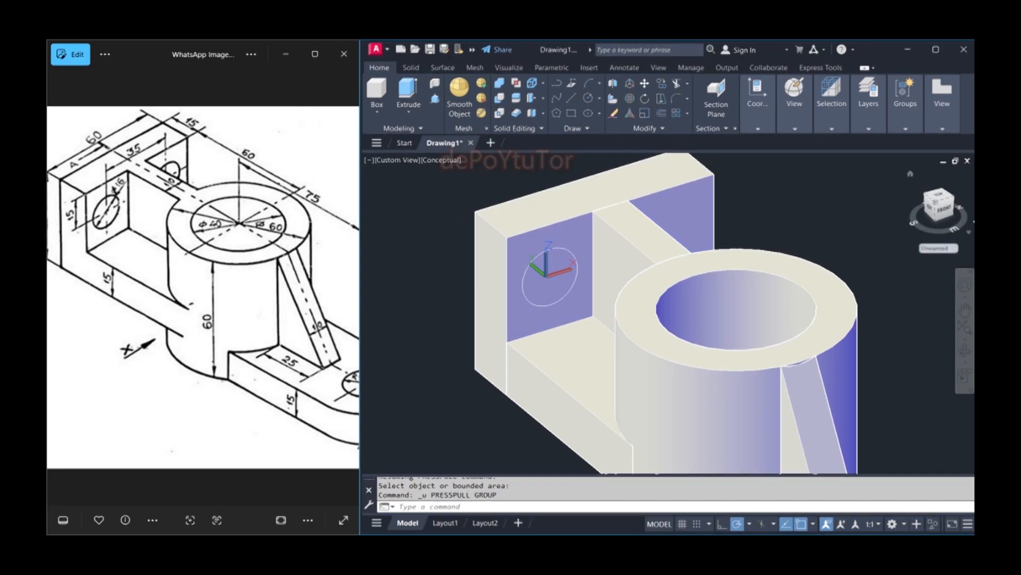
- Mirror the end plate's circle in top view about the bracket's lengthwise centre line, keeping the original circle
left_click(946, 201)
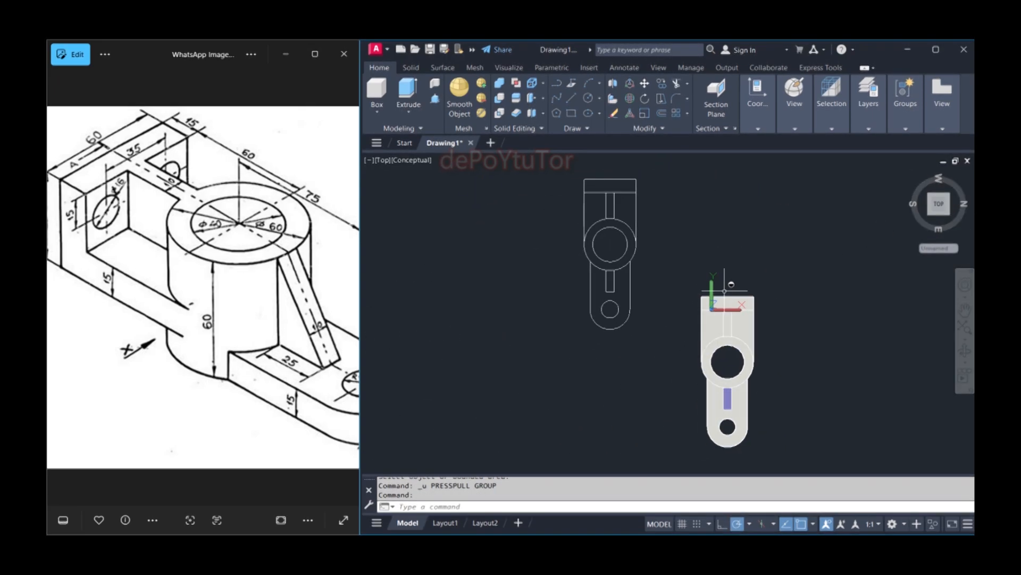
scroll(729, 317, "up", 2)
left_click(601, 204)
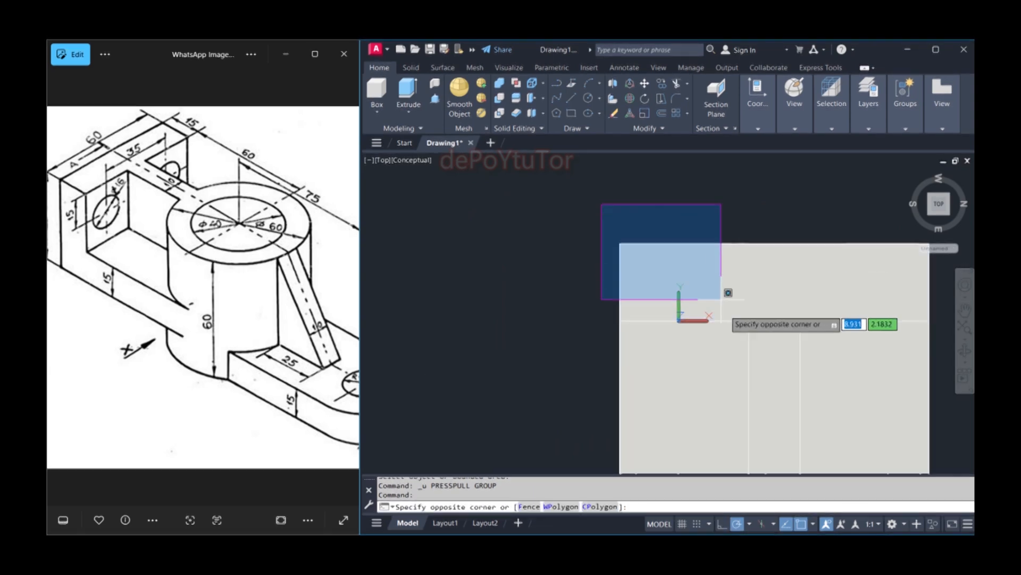
left_click(748, 336)
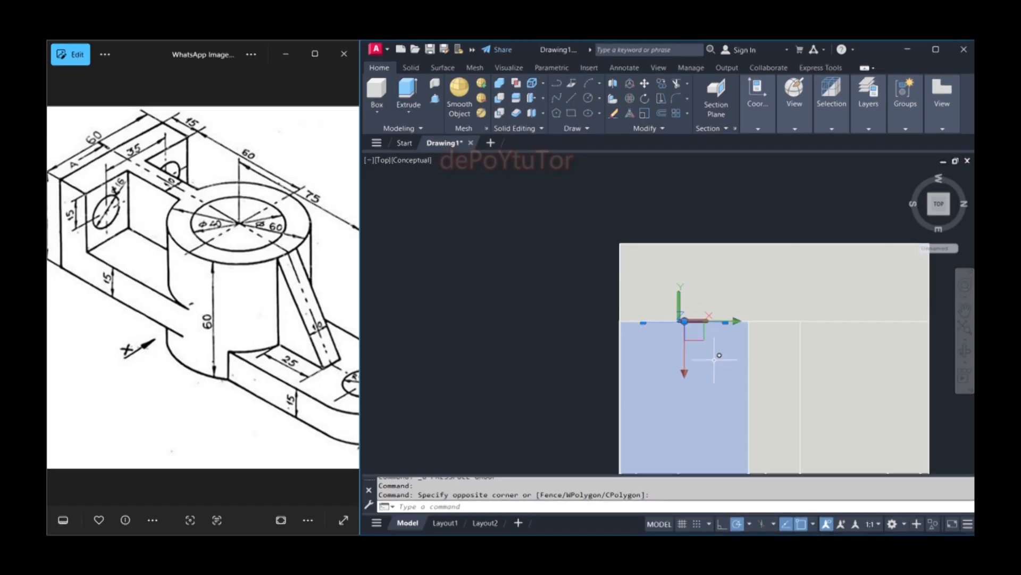
scroll(479, 314, "down", 4)
scroll(606, 328, "up", 3)
type("MI")
key("Return")
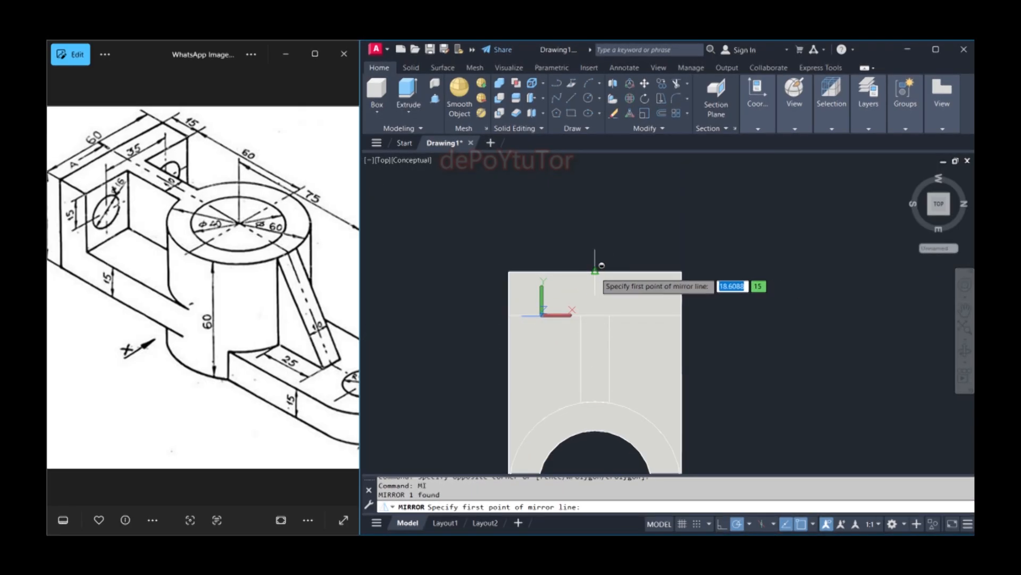
left_click(596, 270)
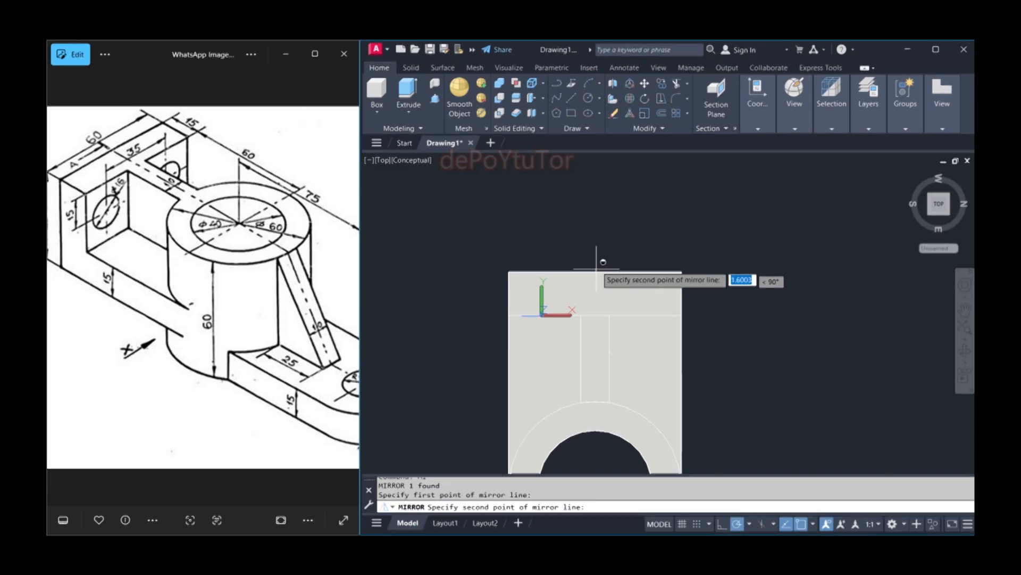
left_click(594, 230)
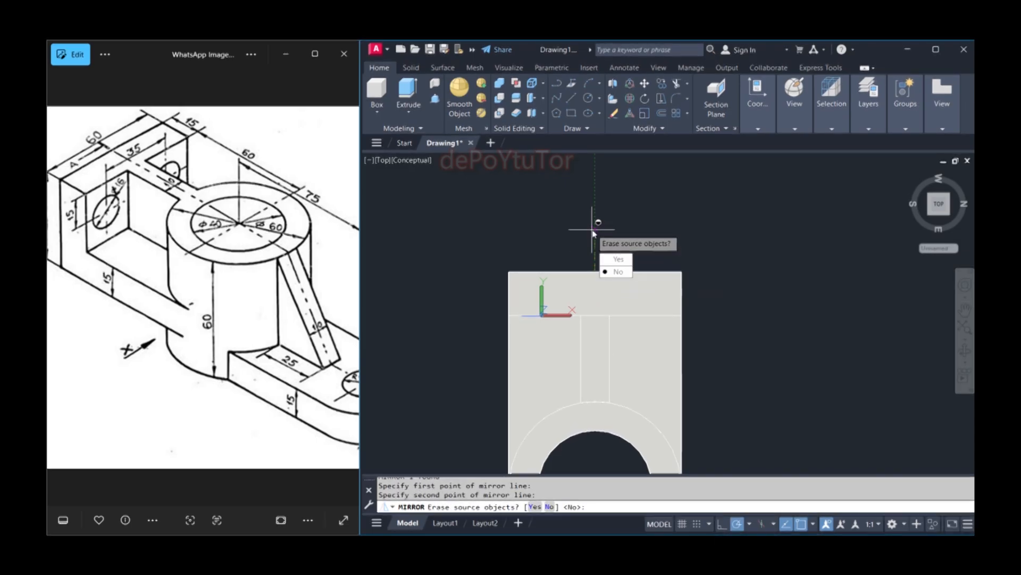
left_click(615, 271)
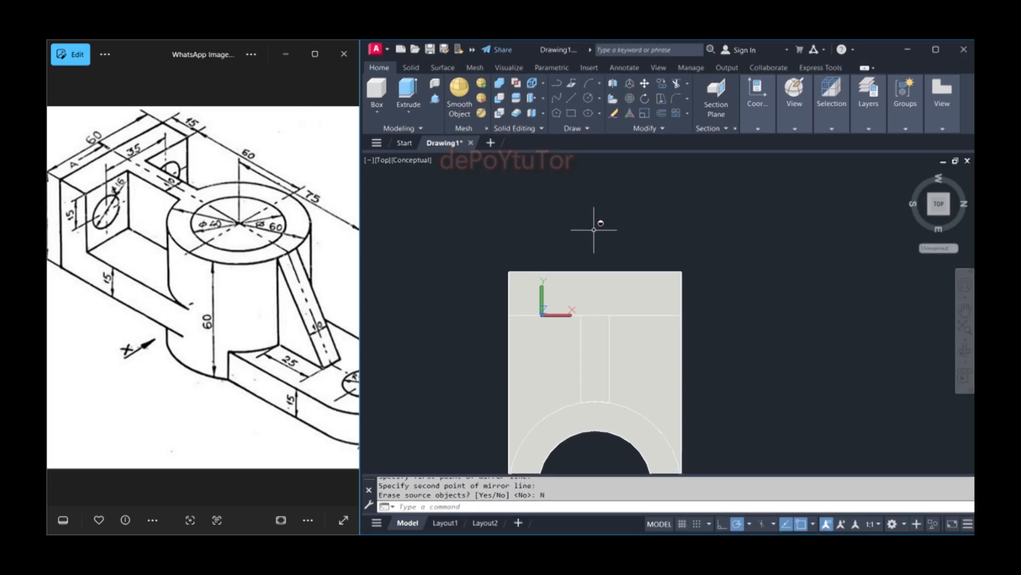
- Press-pull both circles back through the end plate to cut the two through holes beside the web
middle_click_drag(588, 305, 602, 252, "shift")
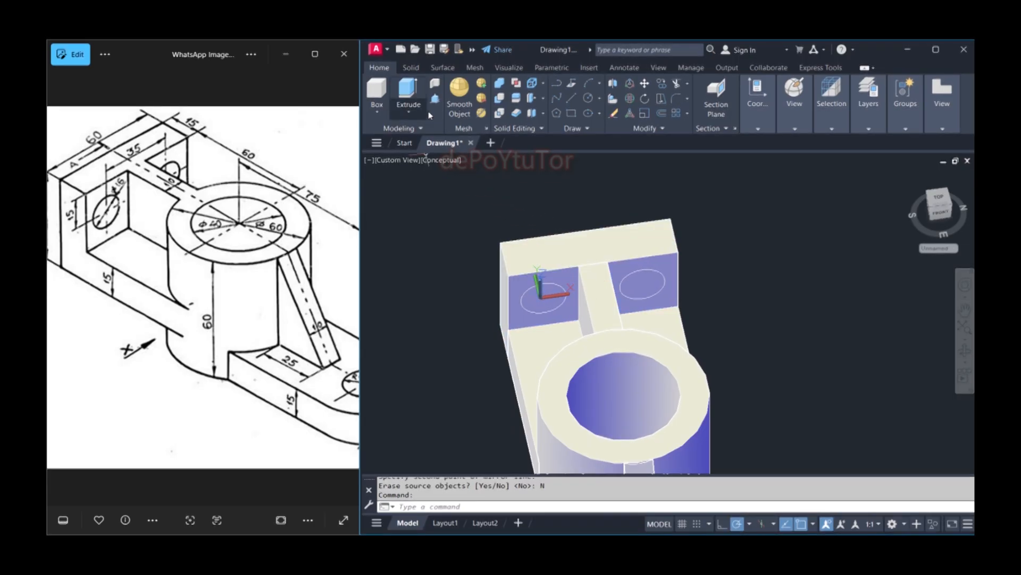
left_click(540, 298)
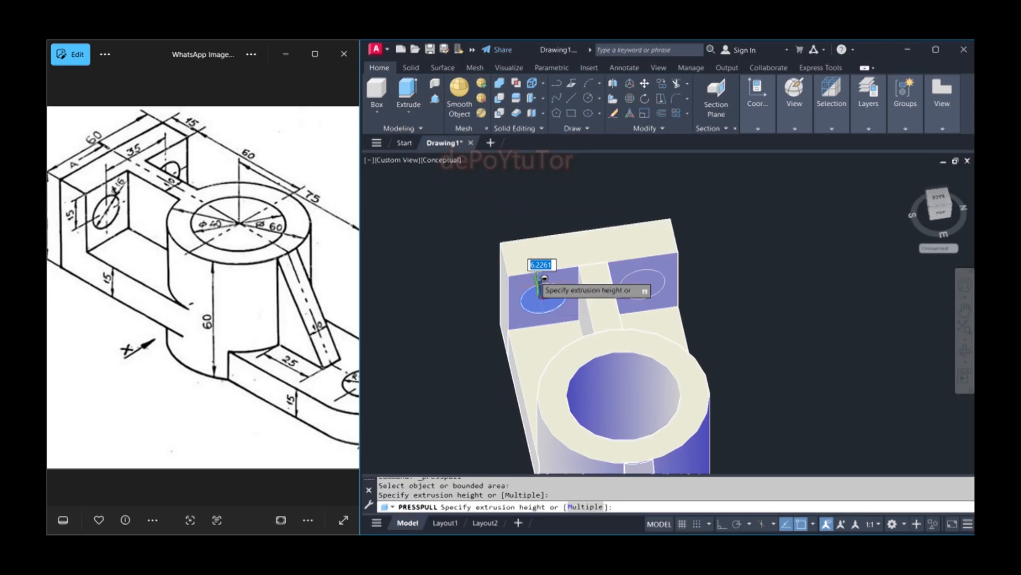
left_click(536, 230)
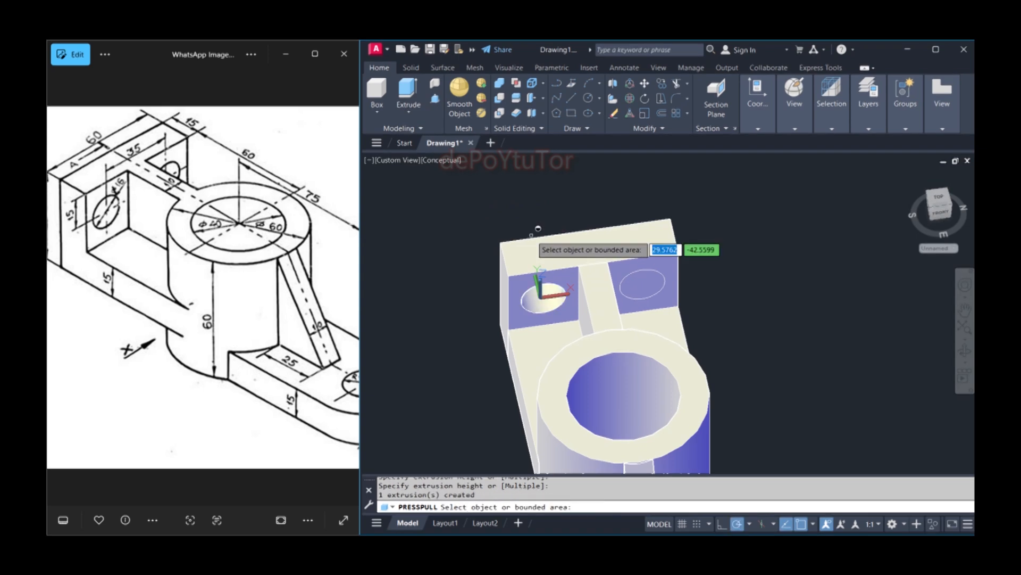
left_click(650, 281)
left_click(635, 215)
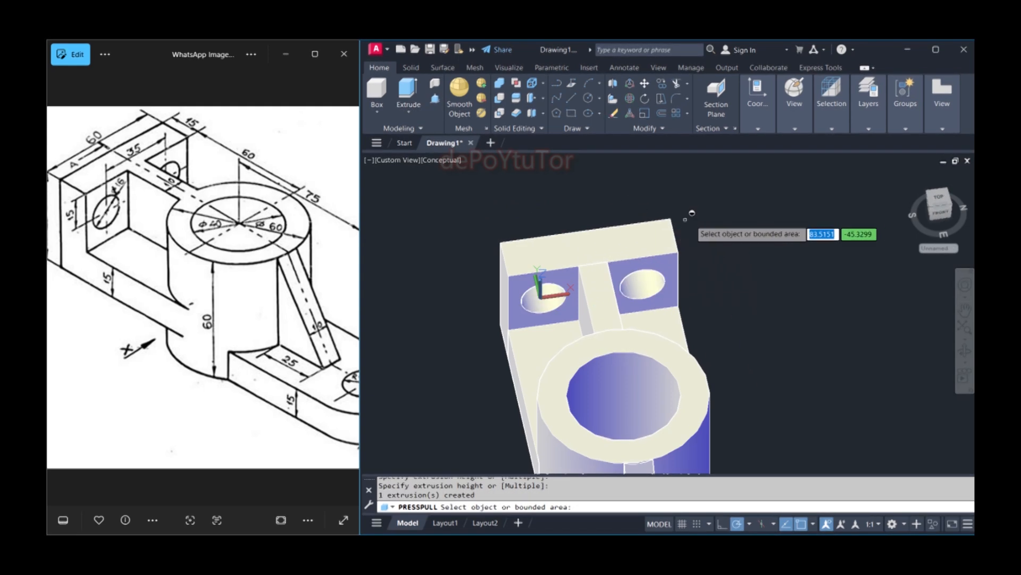
middle_click_drag(668, 326, 692, 330, "shift")
scroll(553, 329, "up", 3)
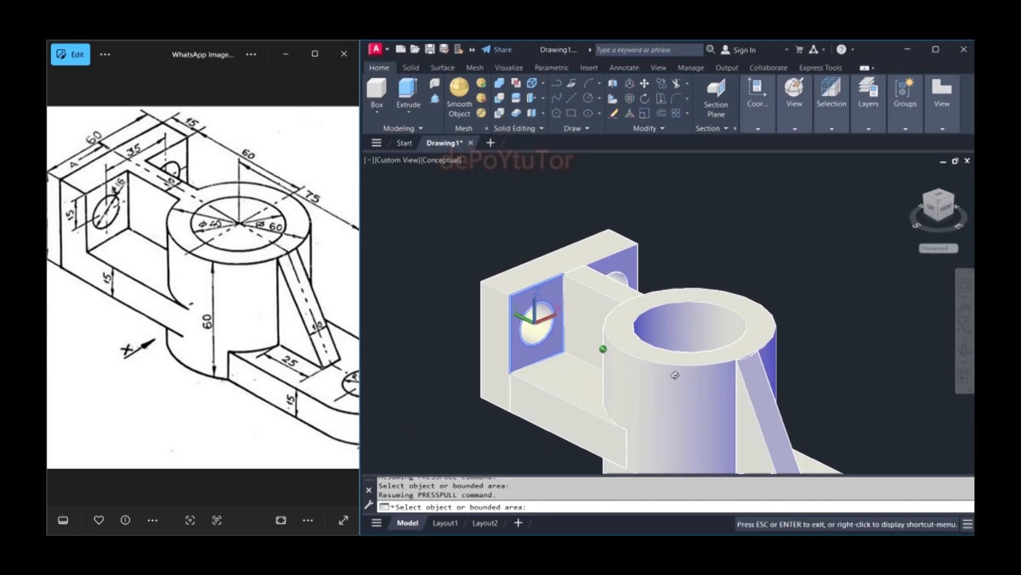
scroll(681, 373, "down", 5)
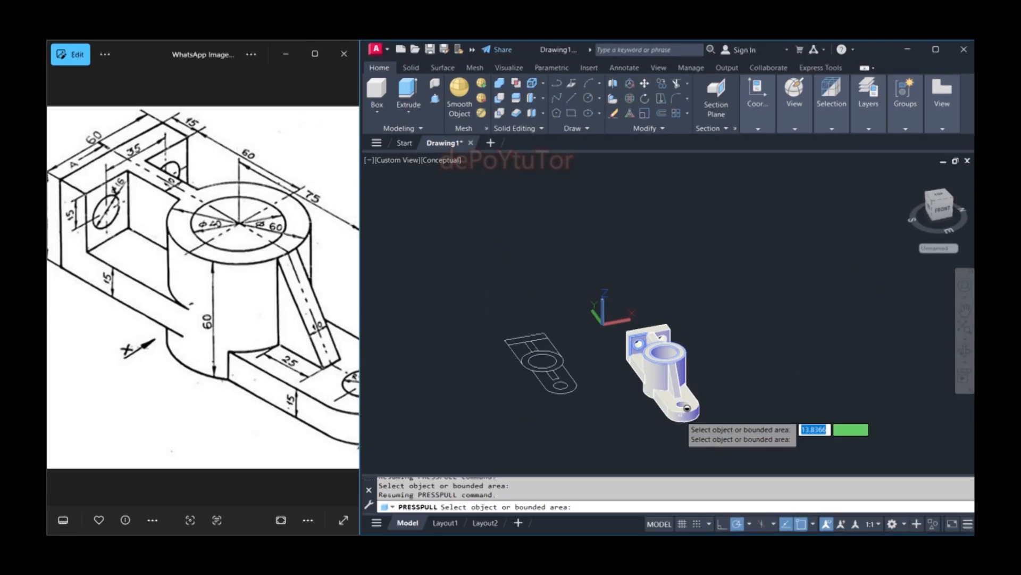
scroll(691, 365, "up", 5)
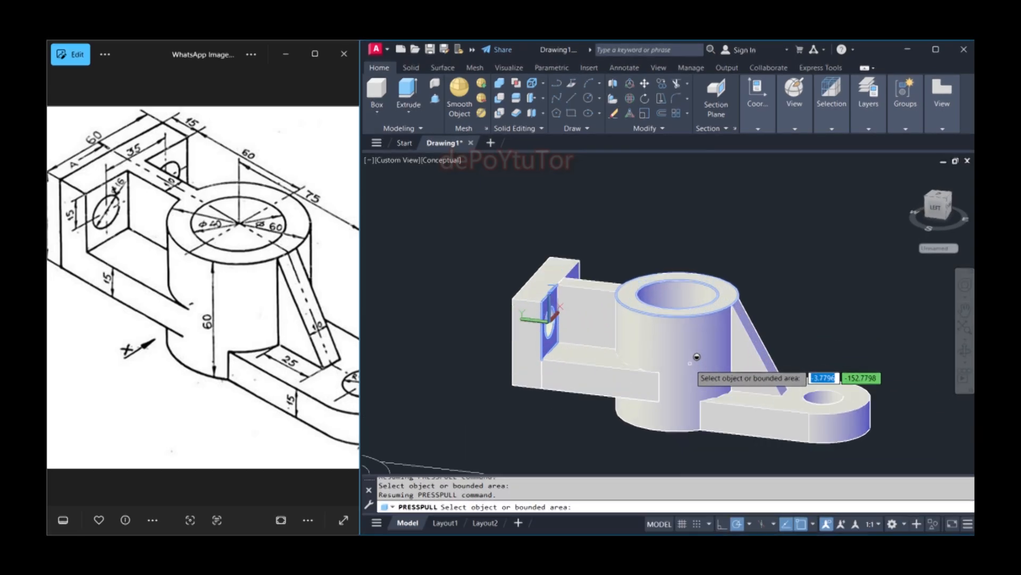
key("Return")
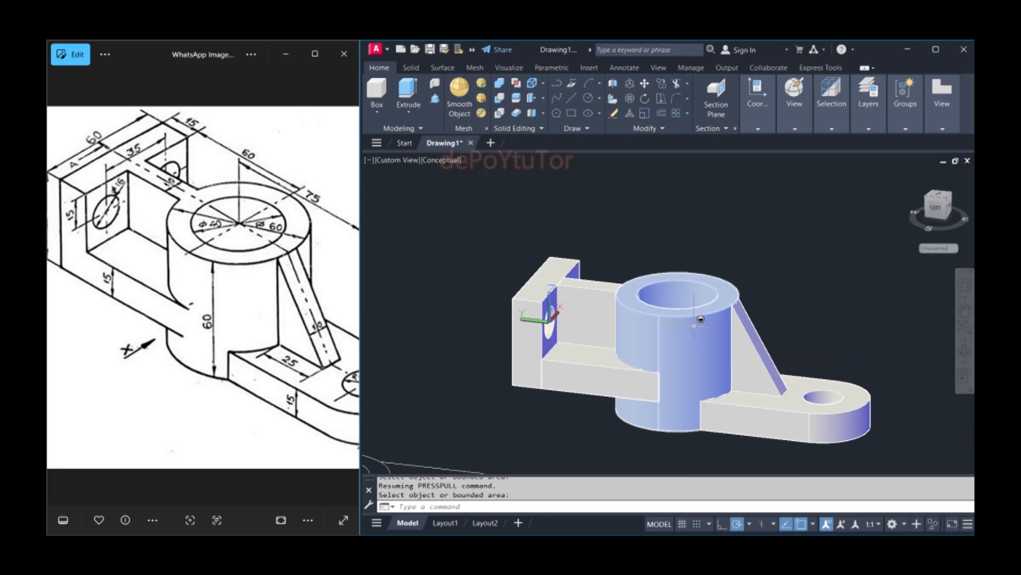
- Select the cylinder, end plate, sloped rib and foot one at a time to check which parts are separate solids
left_click(627, 310)
key("Escape")
left_click(541, 324)
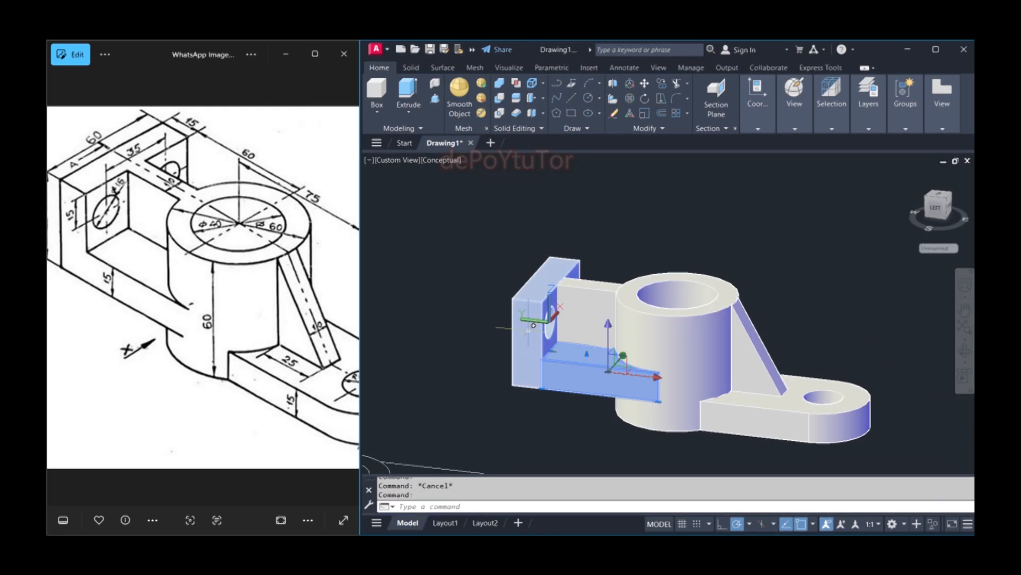
key("Escape")
left_click(776, 351)
key("Escape")
left_click(773, 403)
key("Escape")
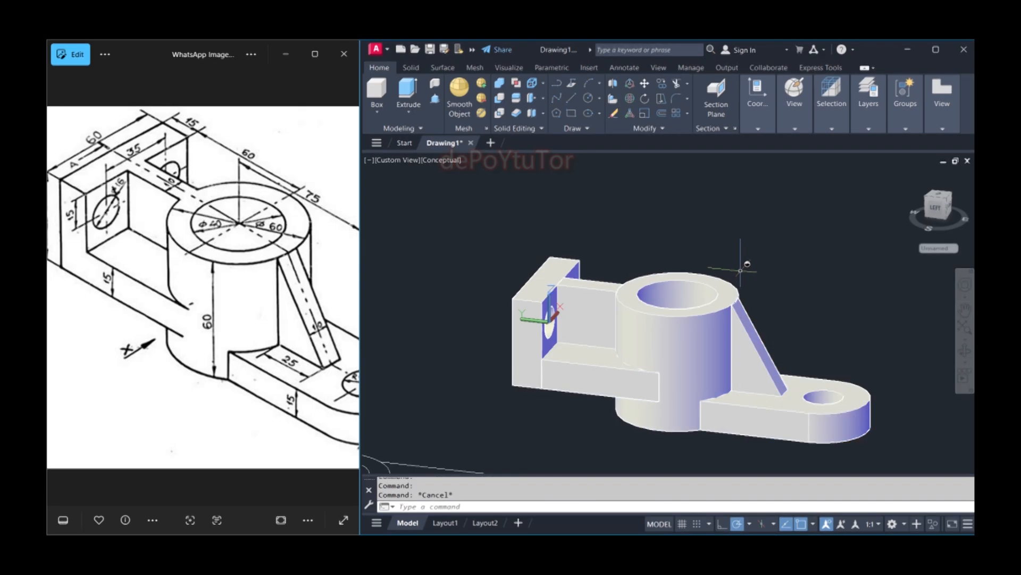
- Unite the end plate, web, arm, cylinder, rib and foot into a single solid with Union
type("uni")
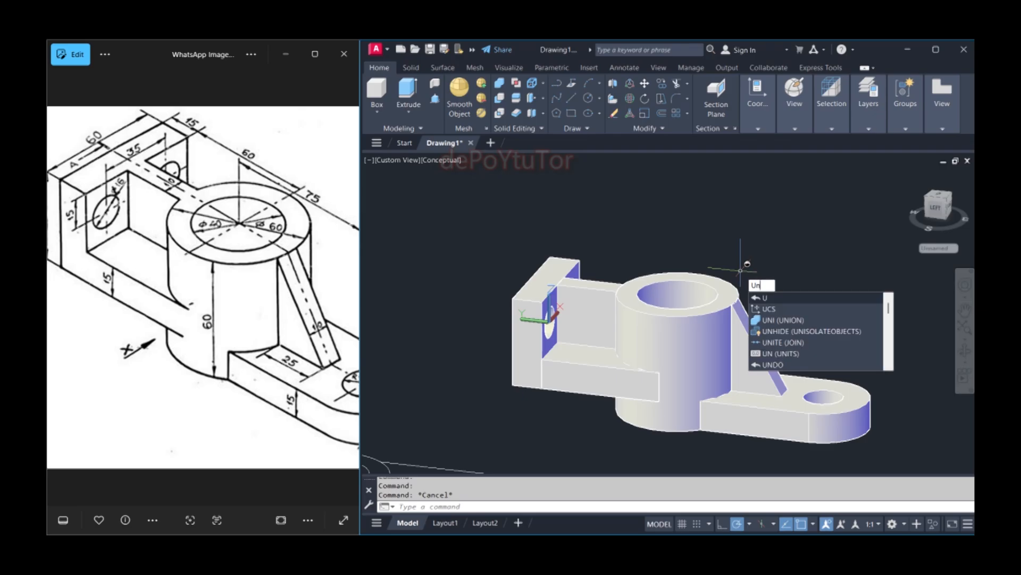
key("Return")
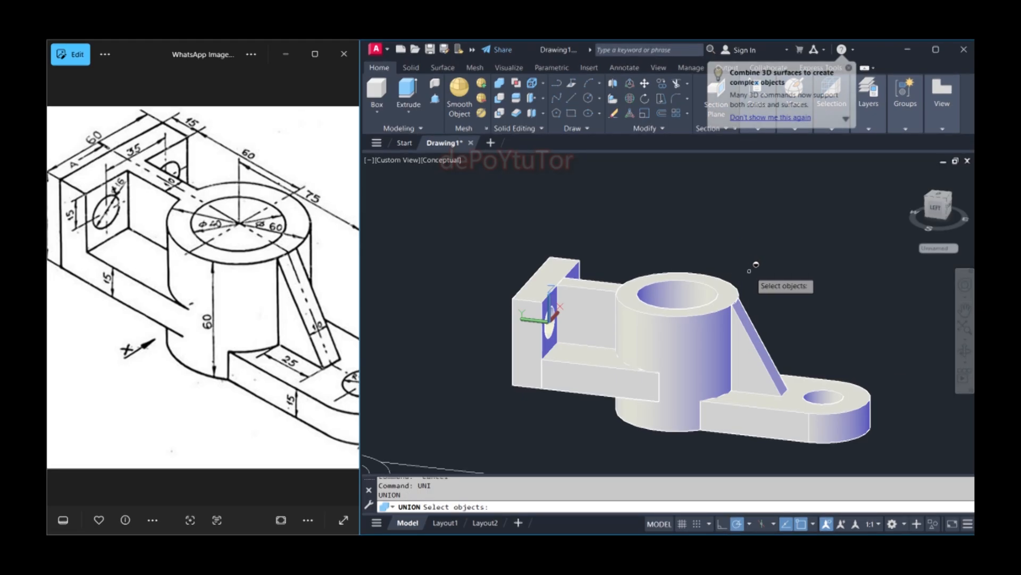
left_click(563, 259)
left_click(593, 277)
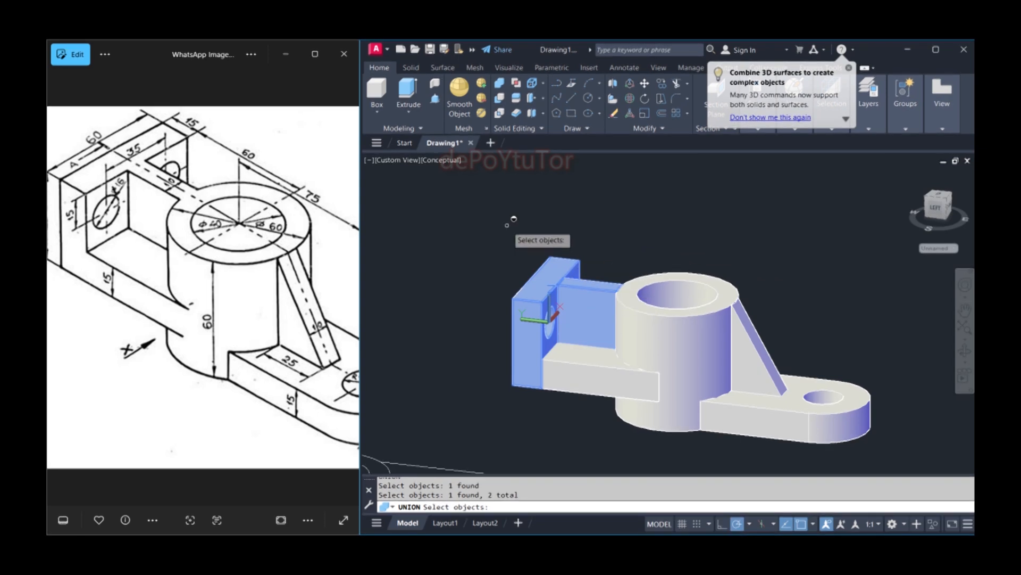
left_click(488, 217)
left_click(889, 473)
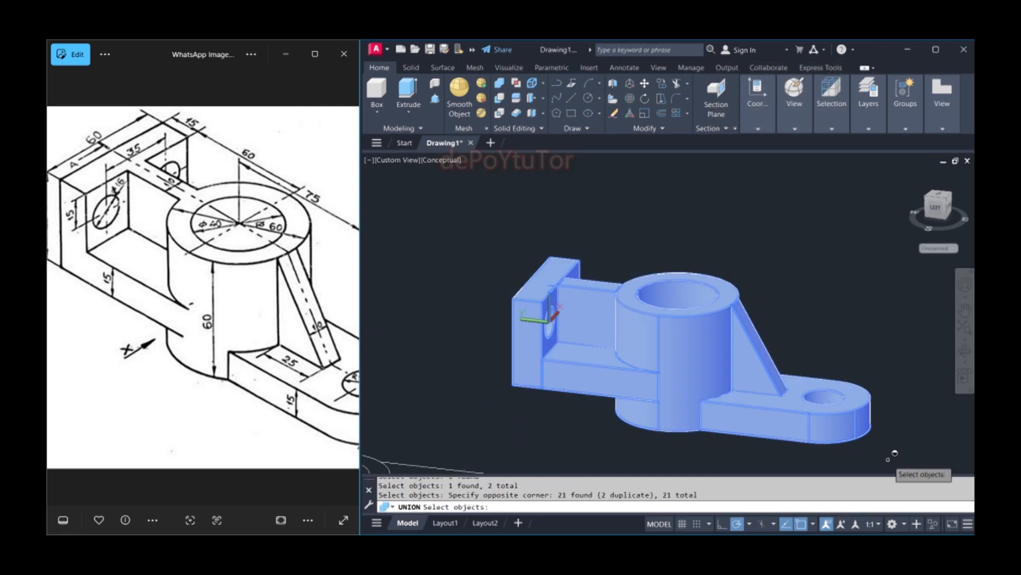
key("Return")
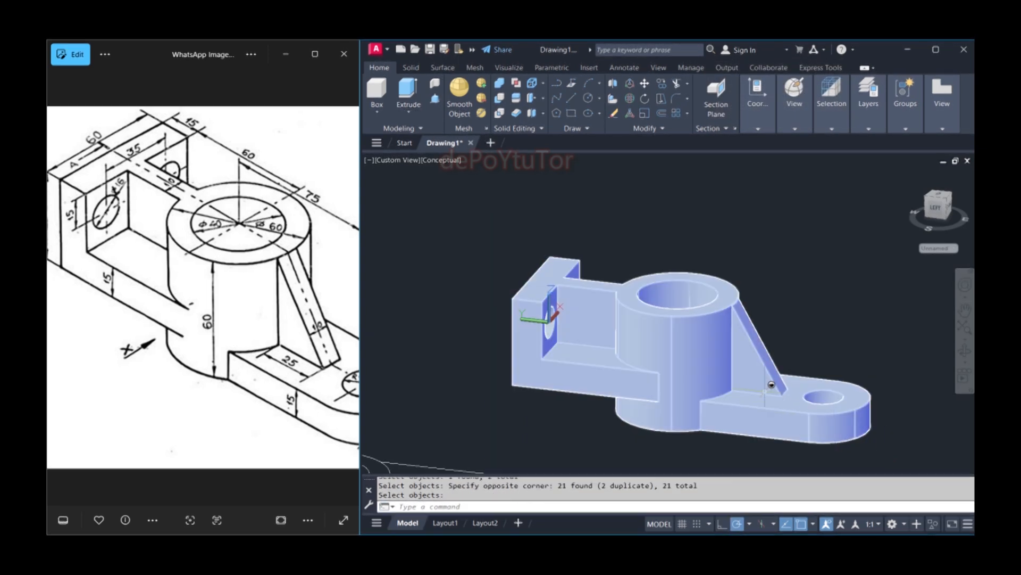
middle_click_drag(701, 347, 708, 386, "shift")
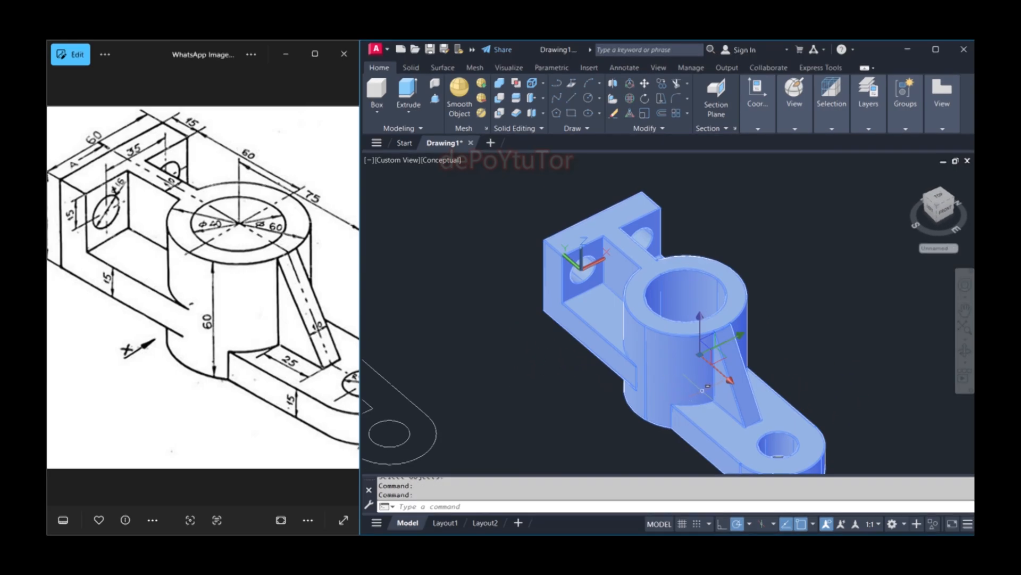
scroll(691, 351, "down", 3)
scroll(692, 352, "down", 2)
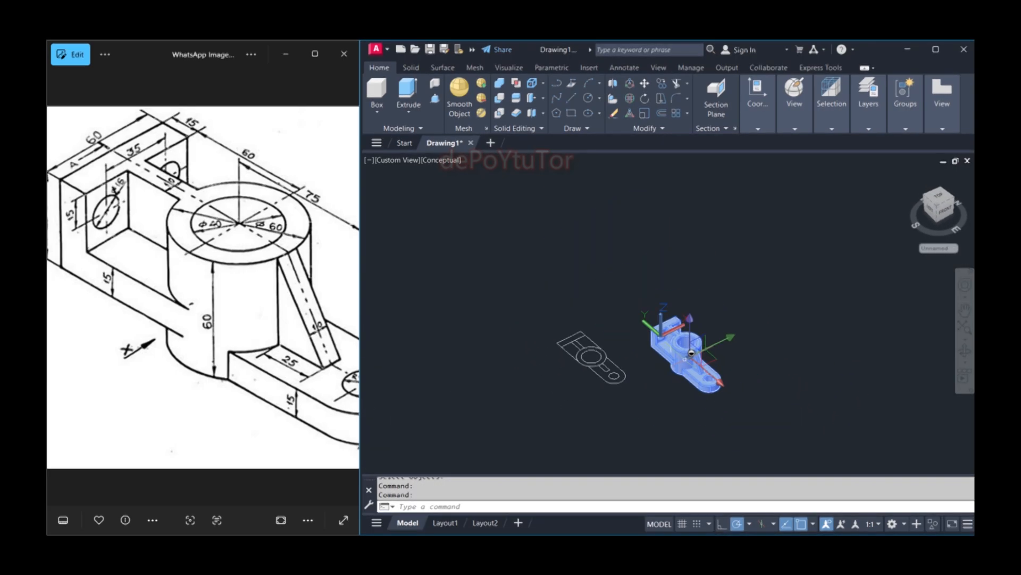
scroll(691, 352, "up", 3)
middle_click_drag(692, 354, 751, 347, "shift")
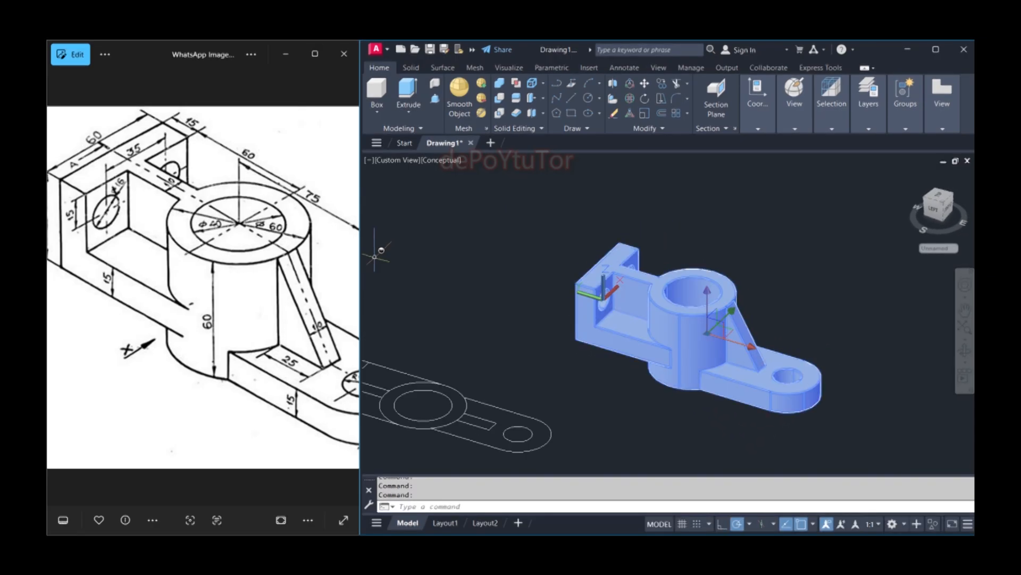
- Widen the reference image's window and fit the whole dimensioned drawing in it beside the model
left_click_drag(361, 177, 498, 177)
left_click(835, 269)
left_click(805, 307)
key("Escape")
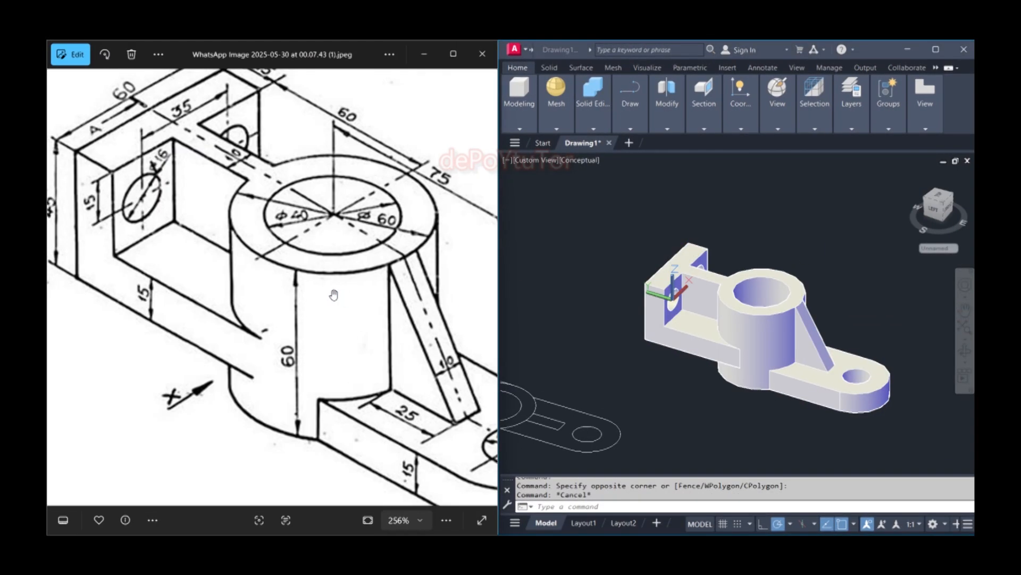
scroll(322, 289, "down", 3)
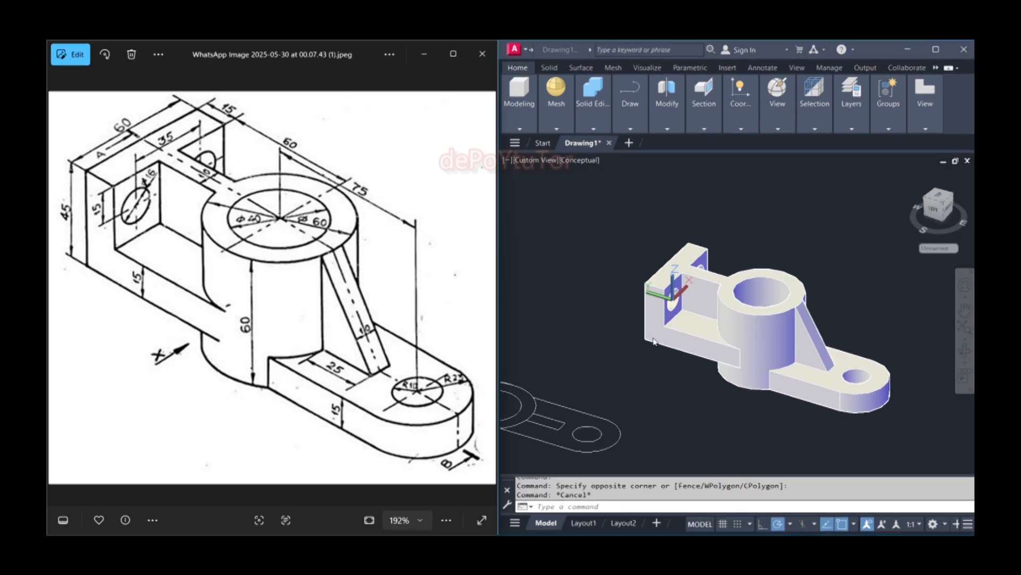
- Erase the leftover 2D profile beside the finished bracket
middle_click_drag(833, 303, 786, 310)
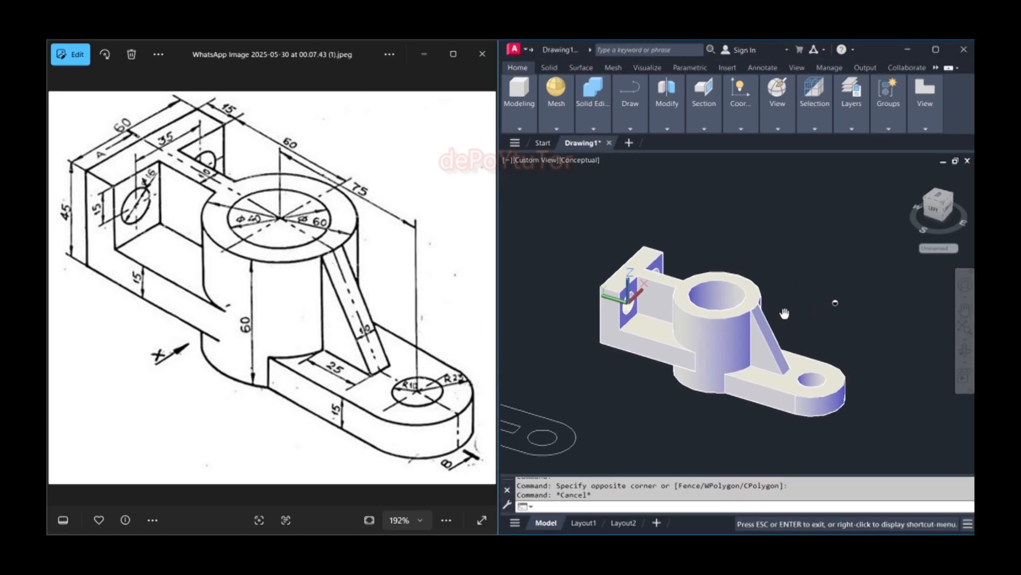
scroll(713, 313, "up", 1)
scroll(791, 315, "down", 4)
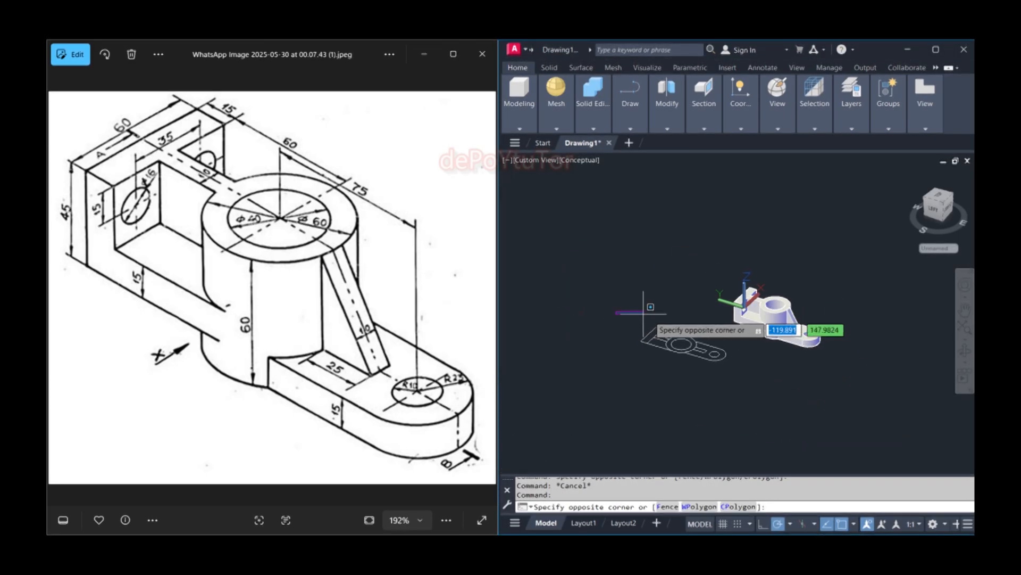
left_click(731, 370)
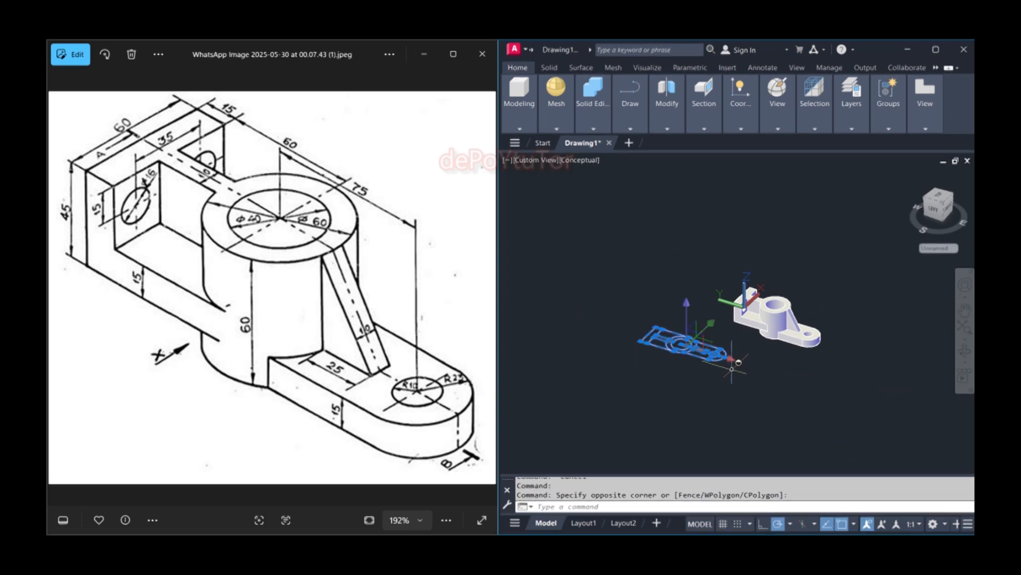
type("e")
key("Return")
key("Escape")
- Zoom to the drawing's extents so that the bracket fills the viewport
type("z")
key("Return")
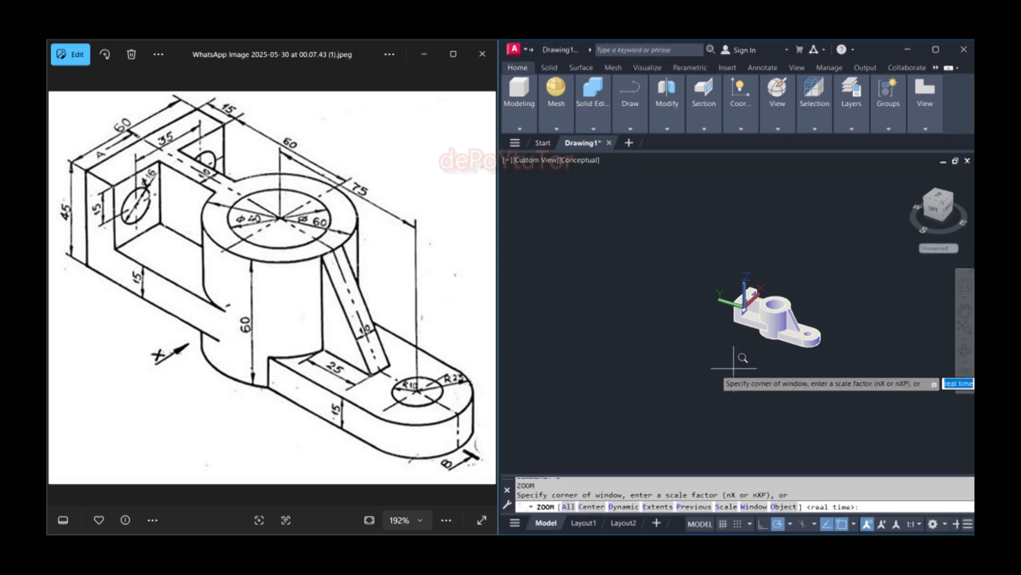
type("e")
key("Return")
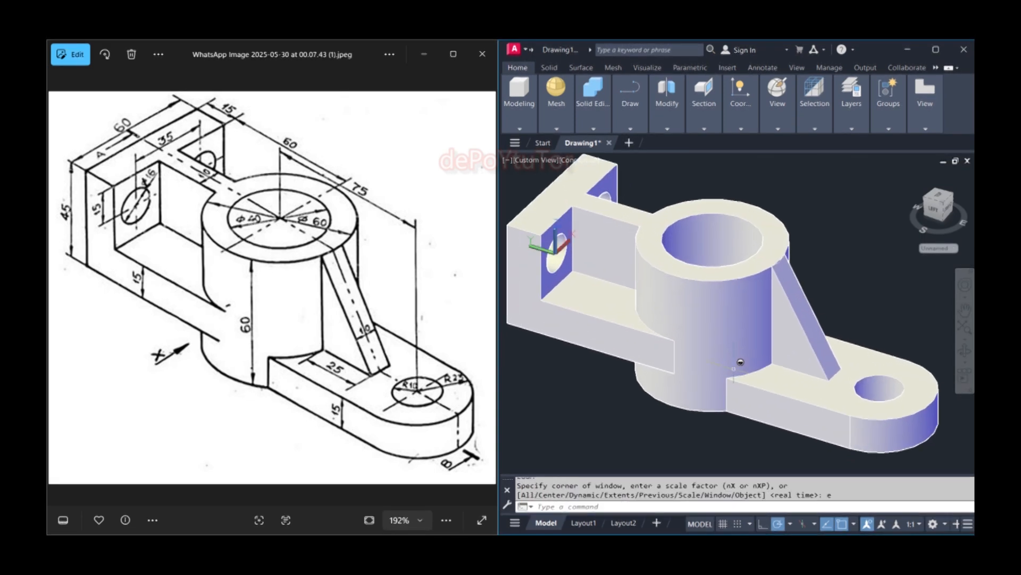